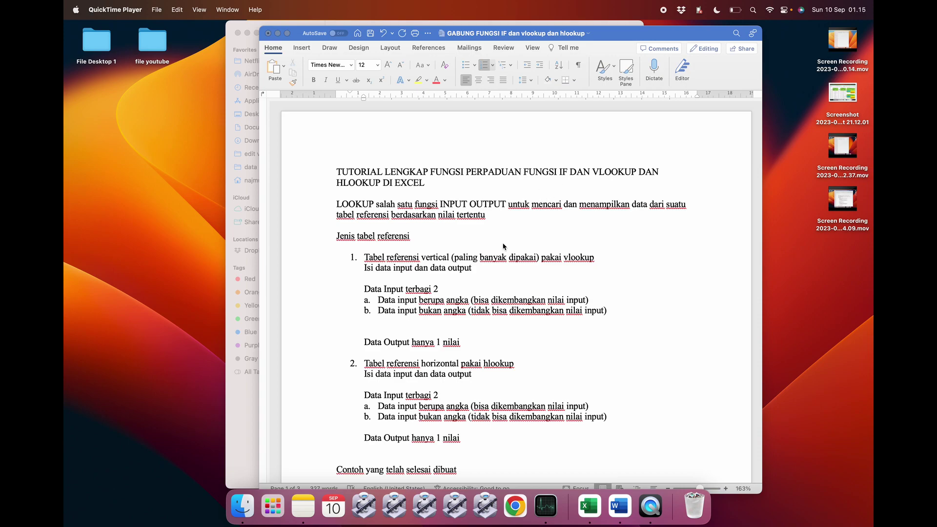
Step: Find the section on combined IF and lookup formulas in the document and read its three IF cases
{"action": "scroll", "coordinate": [526, 286], "scroll_direction": "down", "scroll_amount": 20}
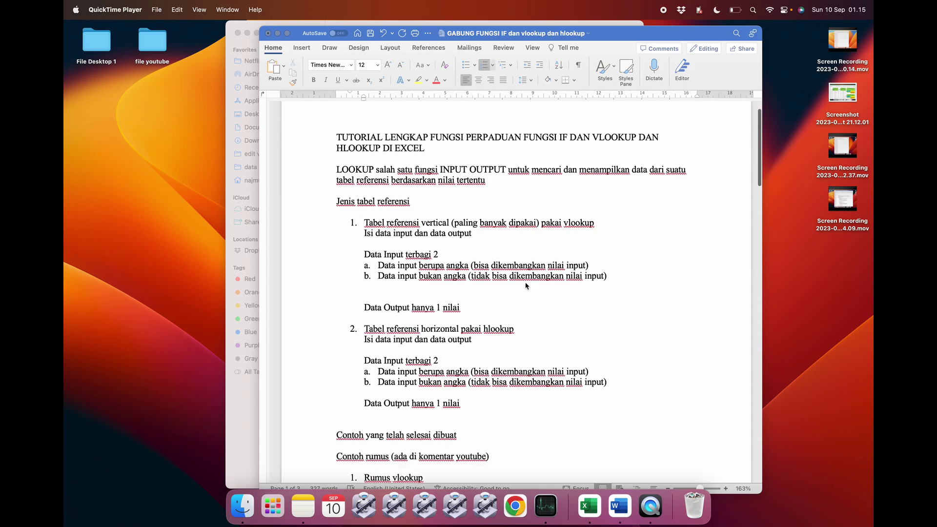
{"action": "scroll", "coordinate": [527, 286], "scroll_direction": "down", "scroll_amount": 10}
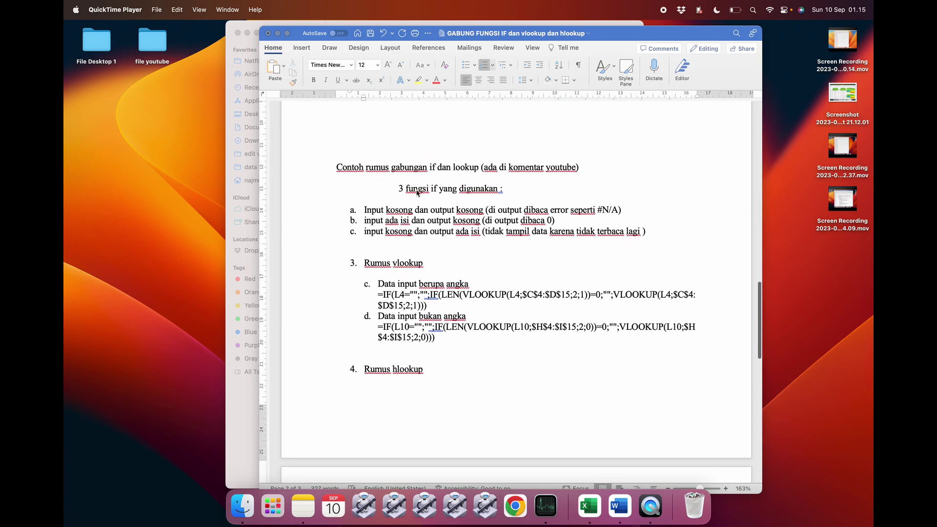
{"action": "left_click", "coordinate": [367, 210]}
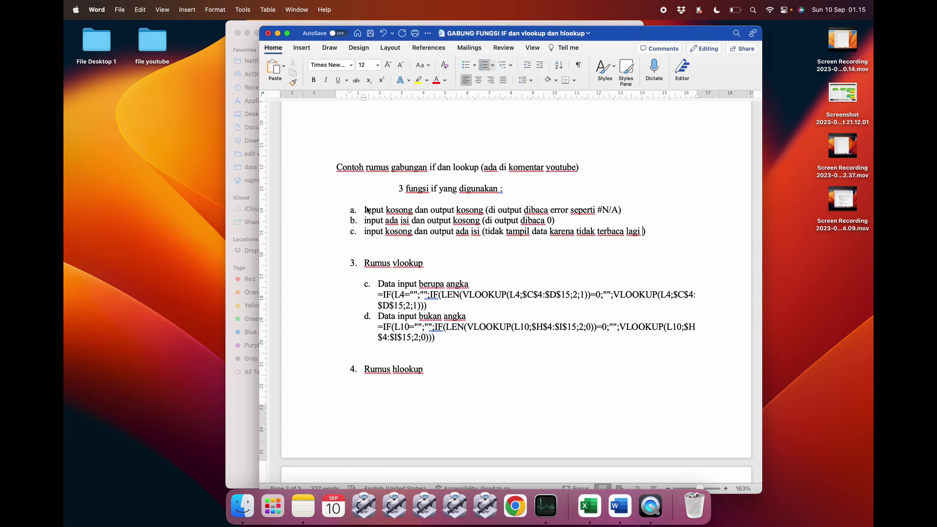
Step: Switch to Finder and open the workbook vlookup dan hlookup.xlsx
{"action": "left_click", "coordinate": [243, 506]}
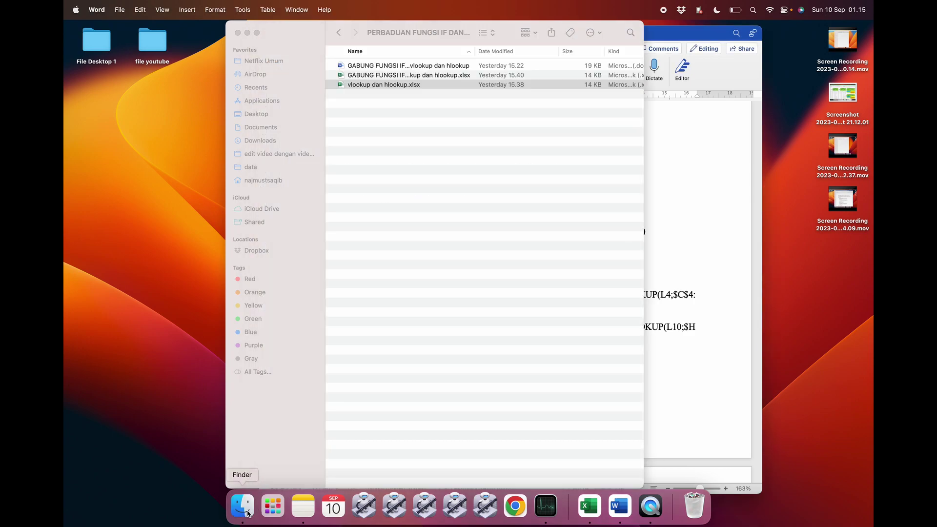
{"action": "left_click", "coordinate": [397, 172]}
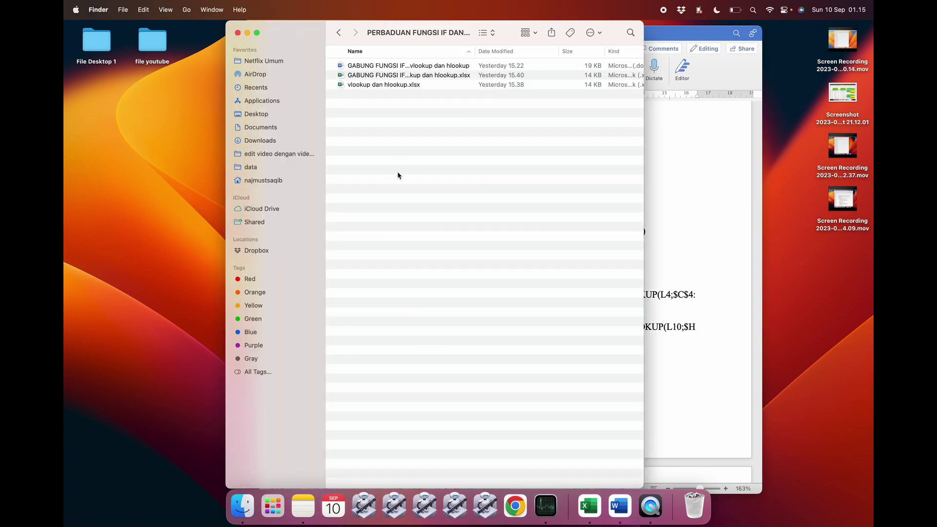
{"action": "double_click", "coordinate": [434, 85]}
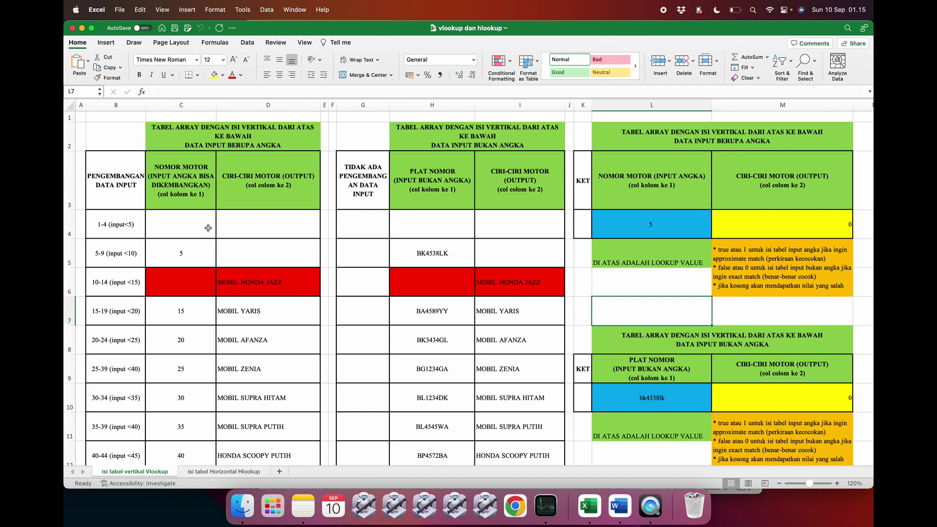
Step: Clear the lookup value in L4 and inspect the VLOOKUP result and formula in M4
{"action": "left_click", "coordinate": [185, 225]}
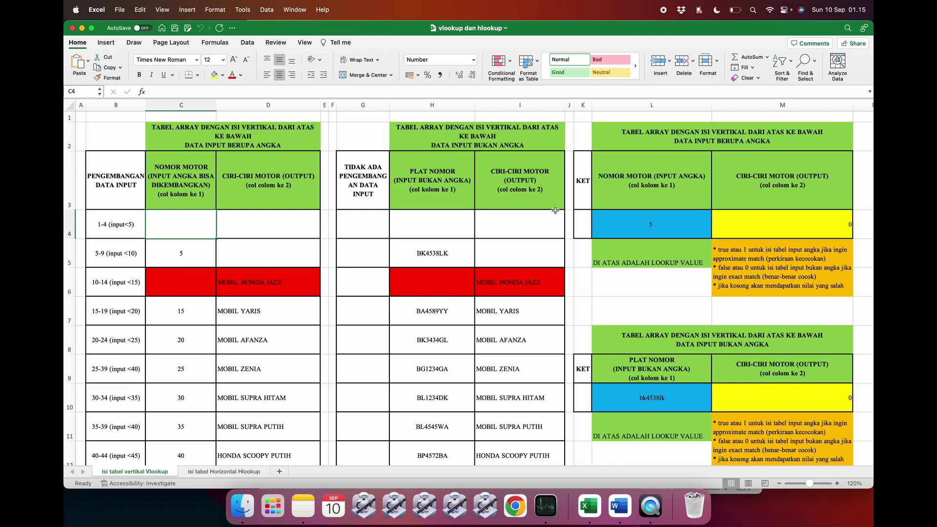
{"action": "left_click", "coordinate": [625, 219]}
{"action": "key", "text": "Delete"}
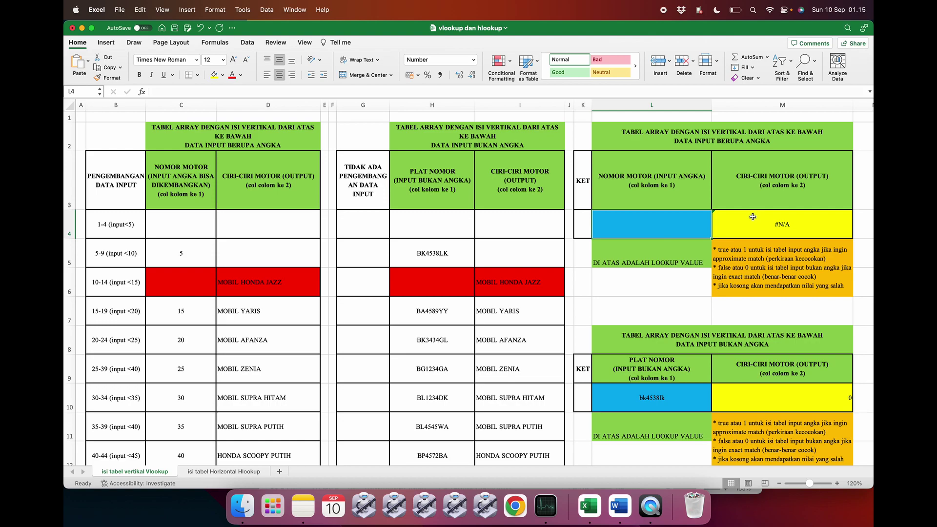
{"action": "left_click", "coordinate": [765, 222]}
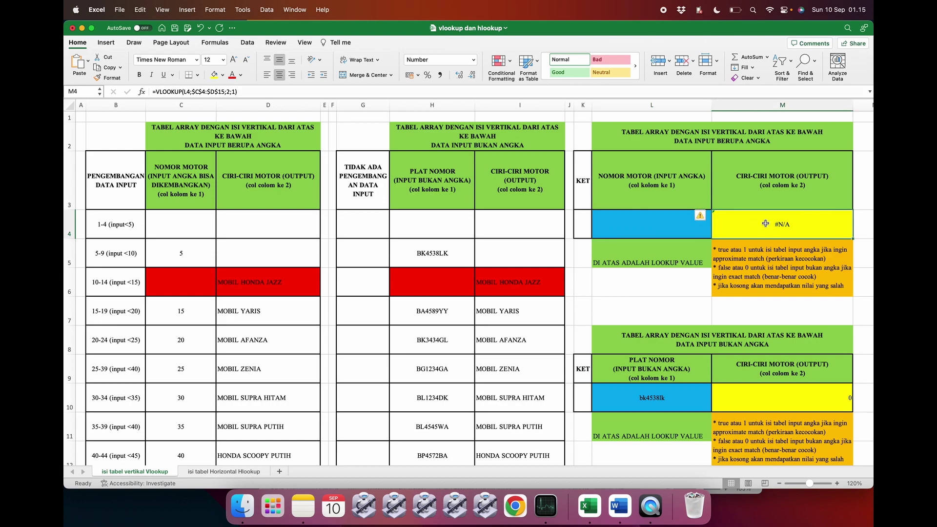
{"action": "left_click", "coordinate": [676, 222]}
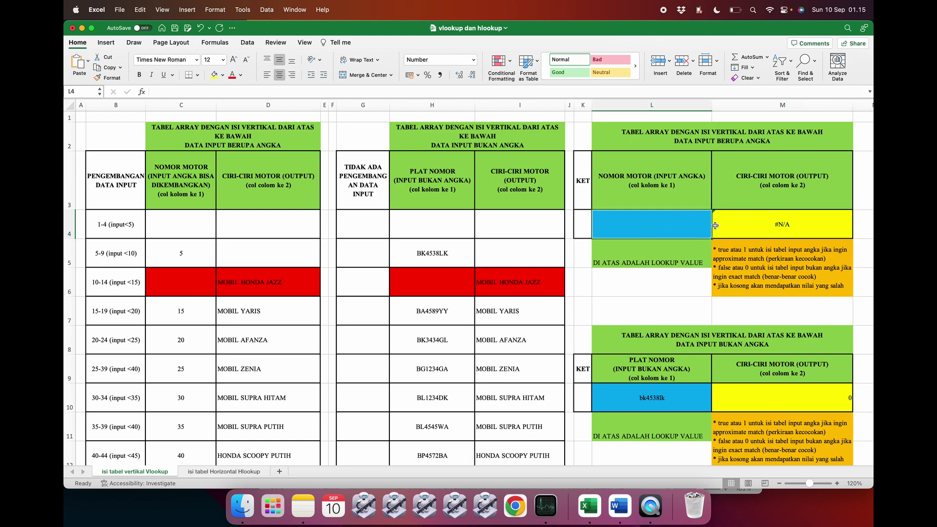
{"action": "left_click", "coordinate": [752, 222]}
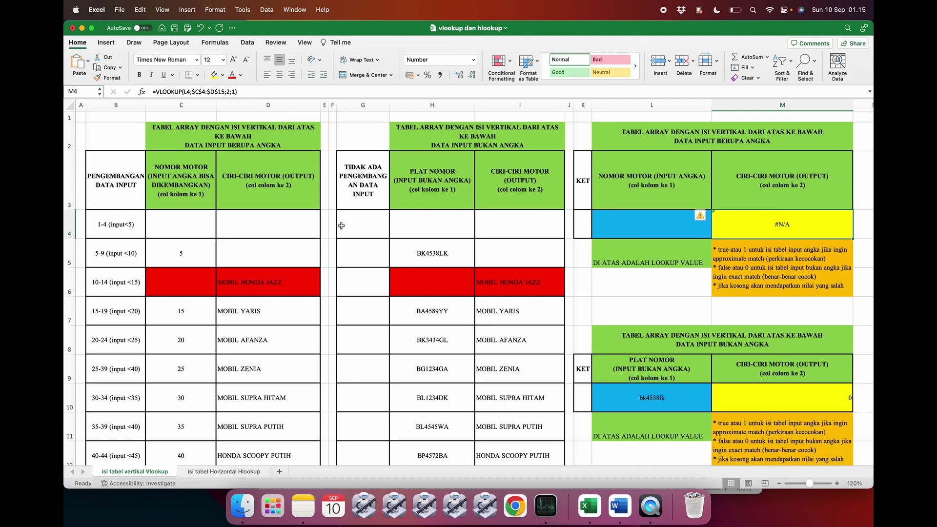
Step: Enter 5 as the lookup value in L4 and compare the table's D5 output cell with the result in M4
{"action": "left_click", "coordinate": [182, 258]}
{"action": "left_click", "coordinate": [654, 227]}
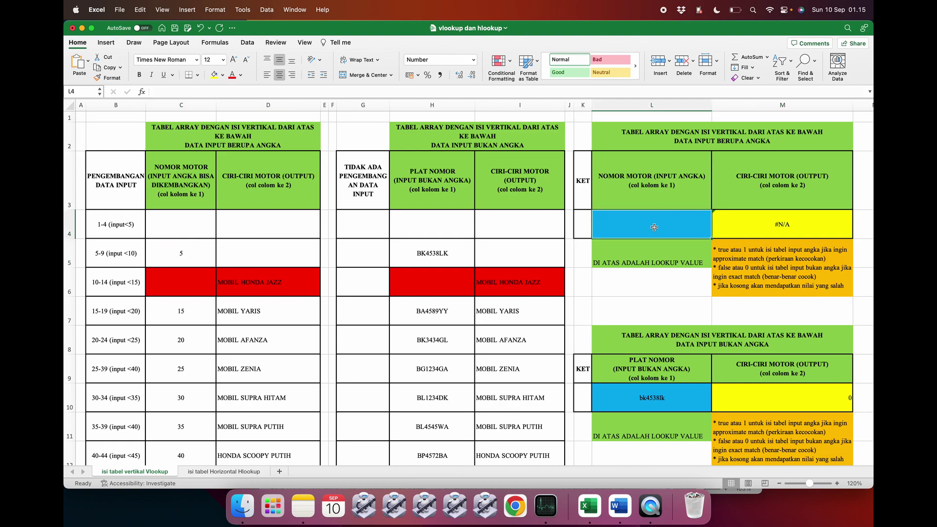
{"action": "type", "text": "5"}
{"action": "key", "text": "Return"}
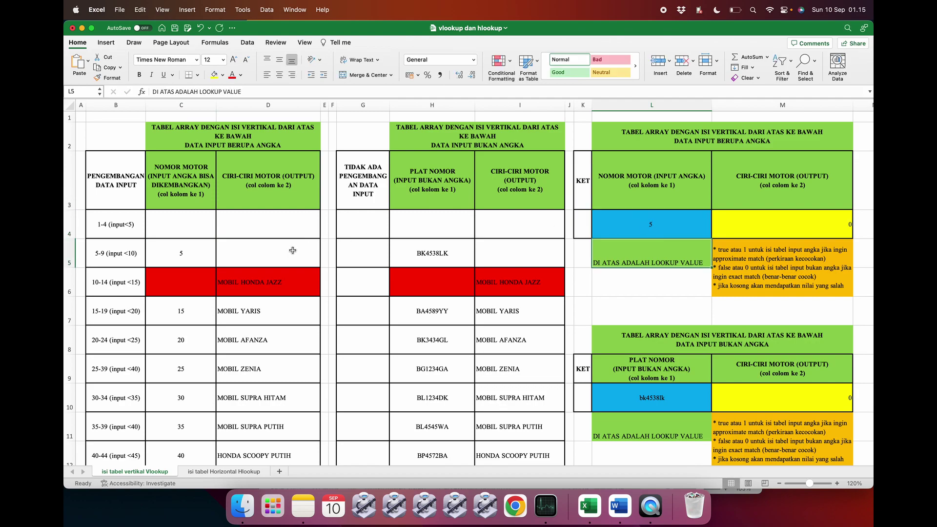
{"action": "left_click", "coordinate": [264, 251]}
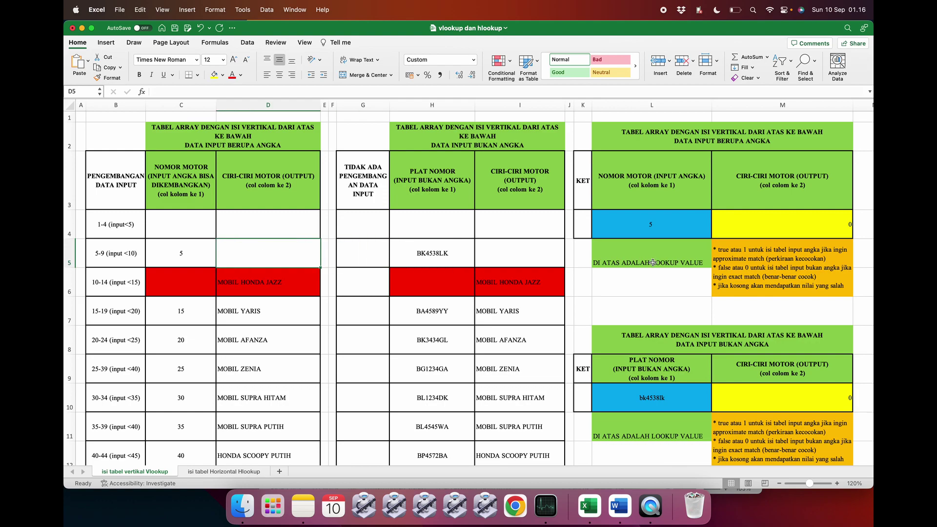
{"action": "left_click", "coordinate": [762, 215]}
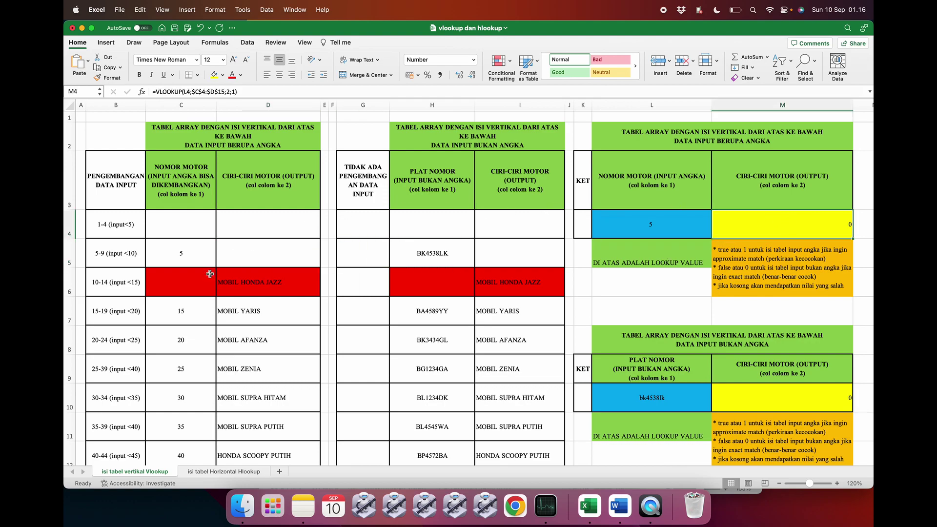
Step: Examine the input cells C6 in the red row and C4 in the first row of the numeric table
{"action": "left_click", "coordinate": [190, 283]}
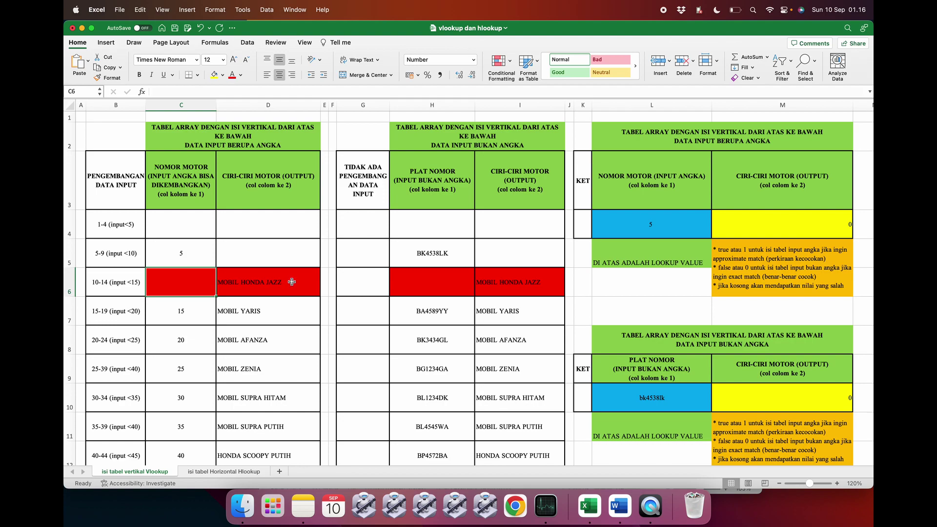
{"action": "left_click", "coordinate": [194, 230]}
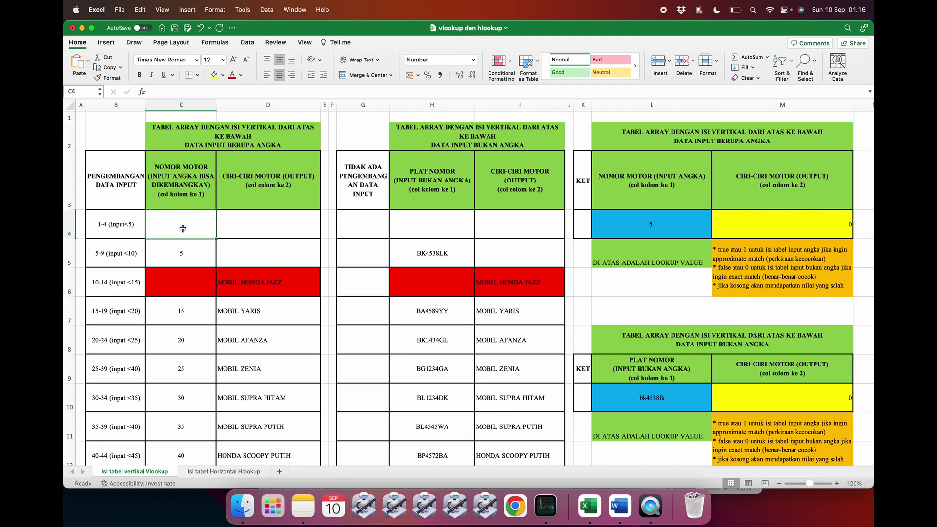
{"action": "left_click", "coordinate": [182, 282]}
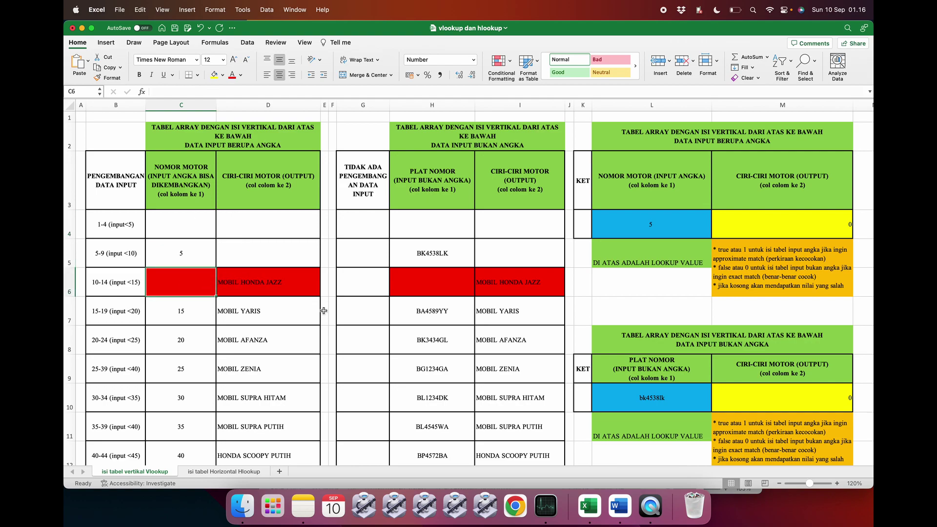
Step: Switch to Word, highlight the three IF cases a to c, and return to the Excel workbook
{"action": "left_click", "coordinate": [619, 508]}
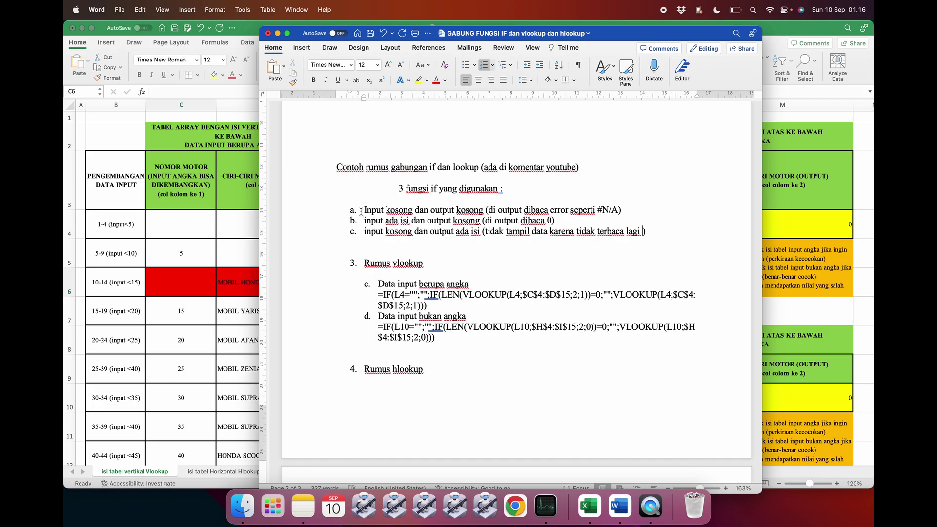
{"action": "left_click_drag", "start_coordinate": [362, 210], "coordinate": [661, 235]}
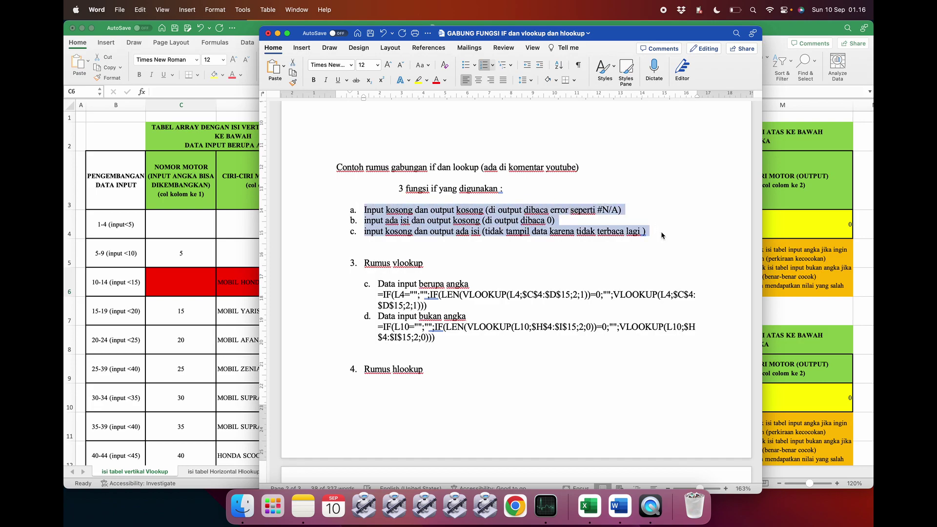
{"action": "left_click", "coordinate": [198, 242]}
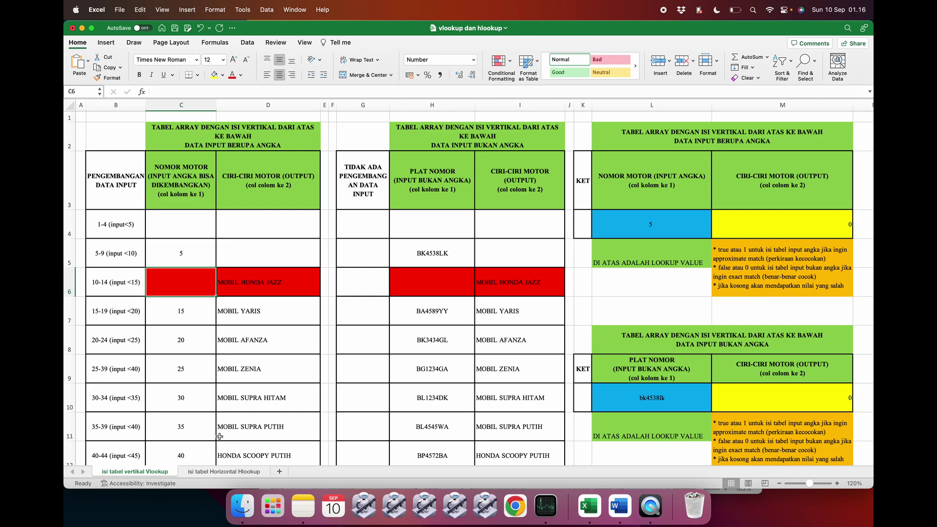
Step: Open the workbook GABUNG FUNGSI IF dan vlookup dan hlookup.xlsx from Finder
{"action": "left_click", "coordinate": [242, 506]}
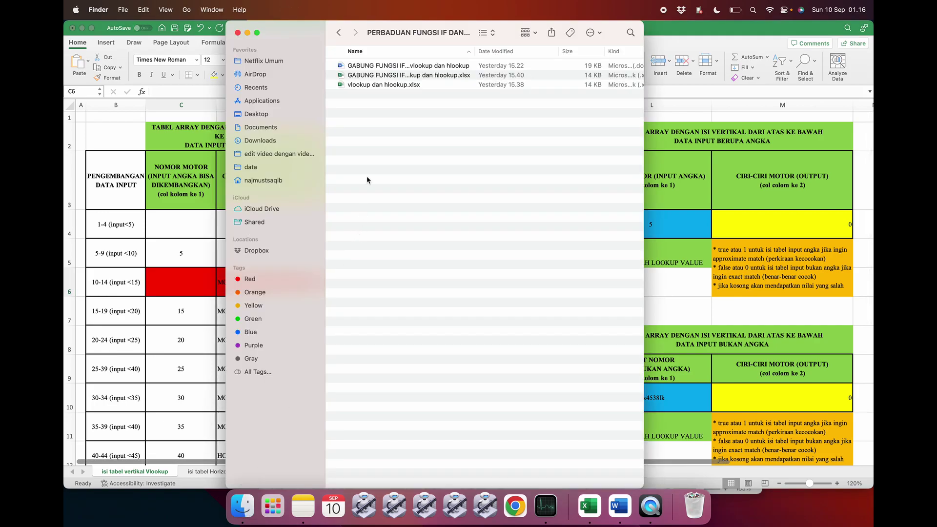
{"action": "double_click", "coordinate": [371, 74]}
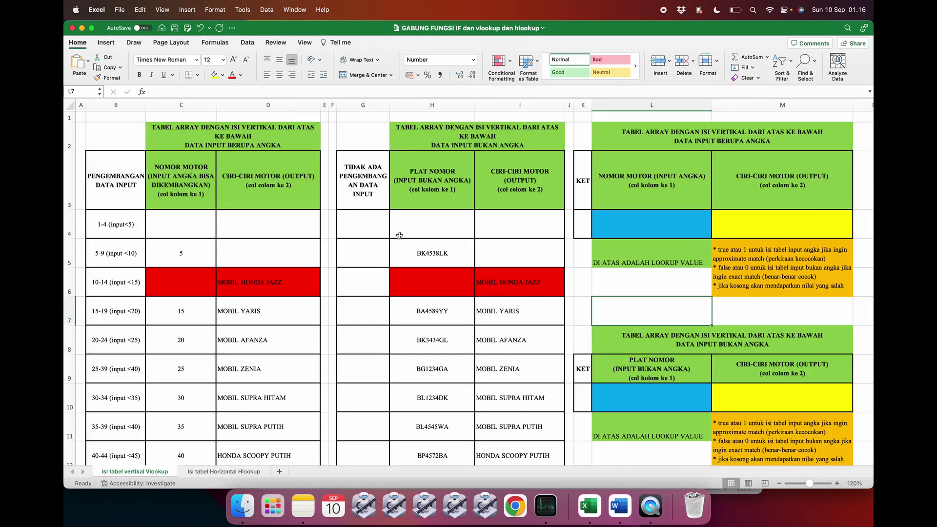
{"action": "left_click", "coordinate": [567, 258]}
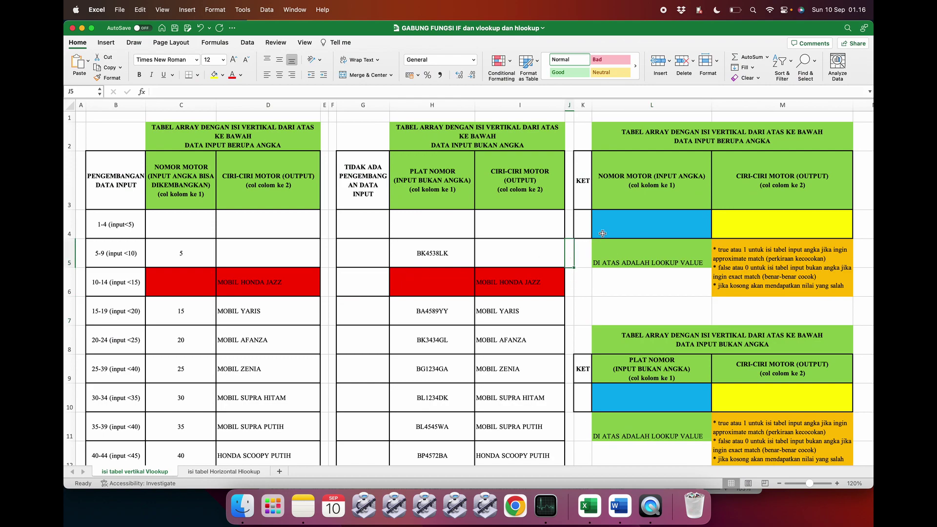
Step: Test the combined formula by entering 5 as the lookup value in L4
{"action": "left_click", "coordinate": [638, 229]}
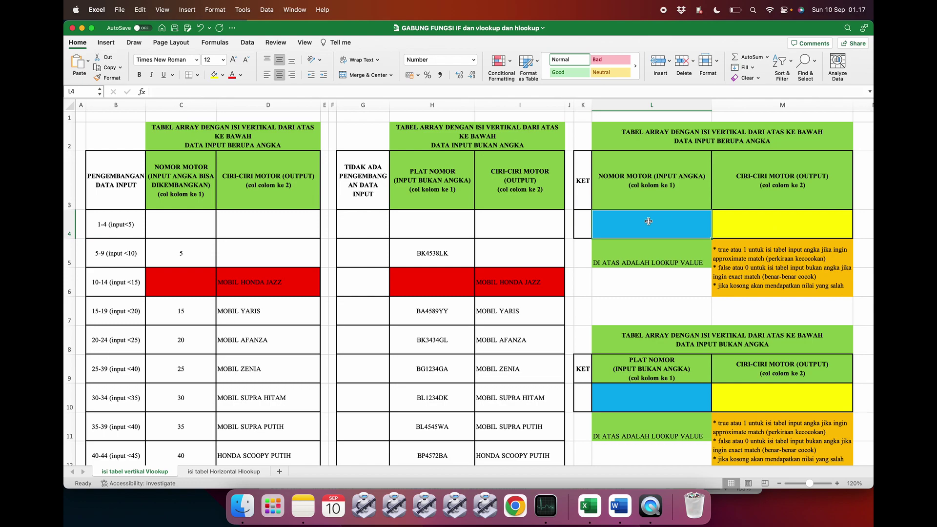
{"action": "type", "text": "5"}
{"action": "key", "text": "Return"}
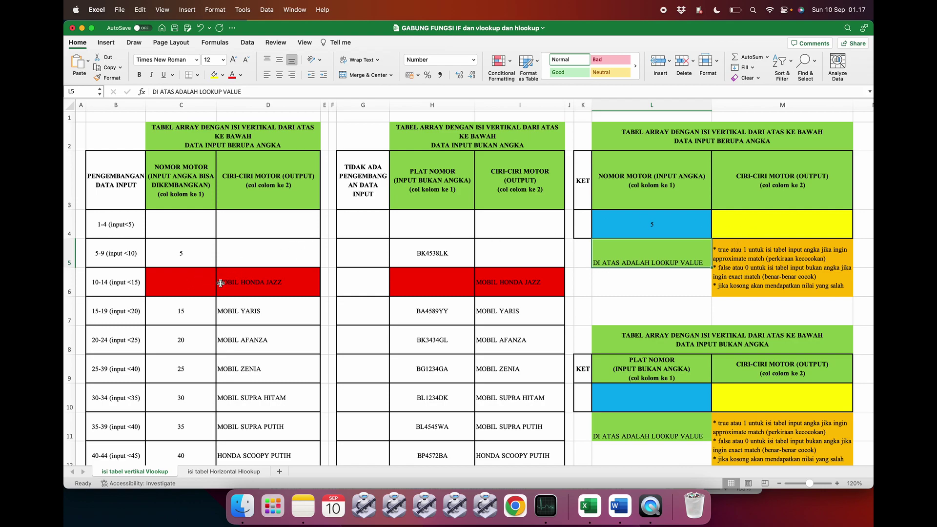
Step: Look over the reference and lookup tables on the isi tabel Horizontal Hlookup sheet
{"action": "left_click", "coordinate": [239, 472]}
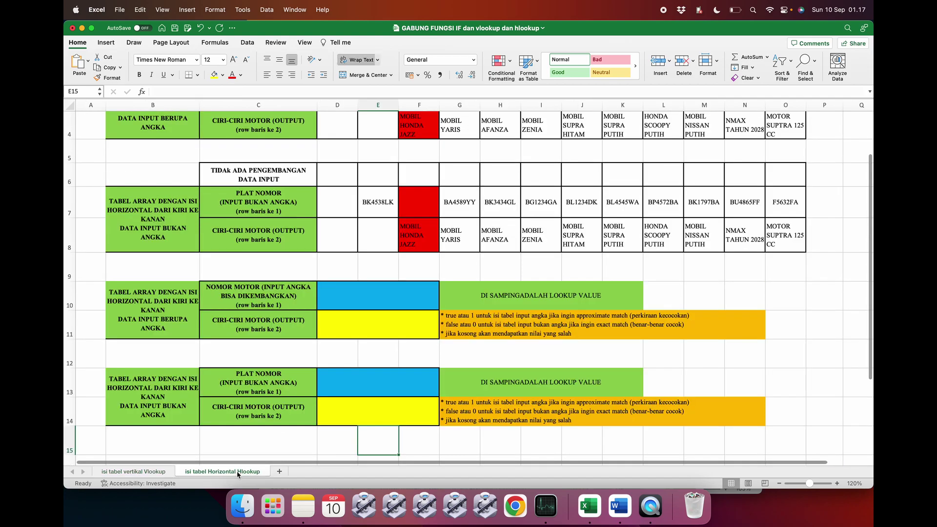
{"action": "scroll", "coordinate": [384, 300], "scroll_direction": "up", "scroll_amount": 3}
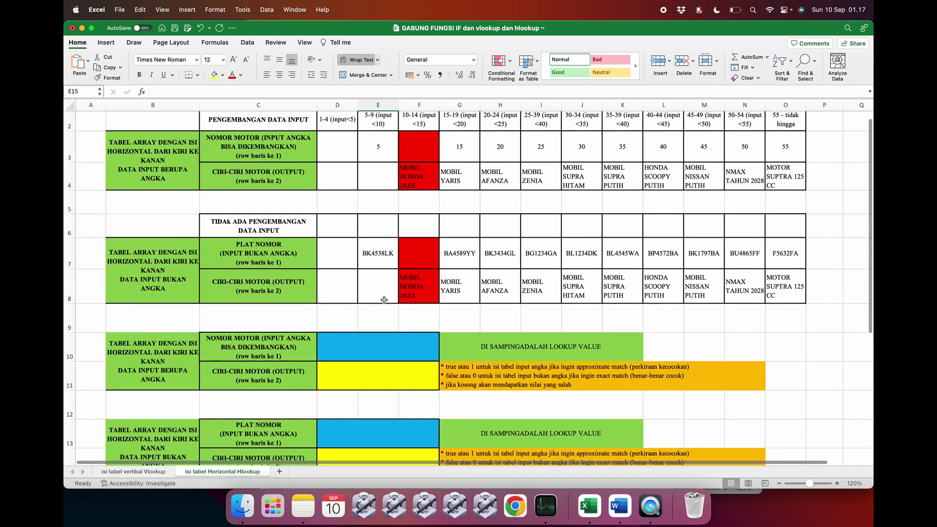
{"action": "scroll", "coordinate": [384, 300], "scroll_direction": "down", "scroll_amount": 3}
{"action": "scroll", "coordinate": [384, 300], "scroll_direction": "up", "scroll_amount": 3}
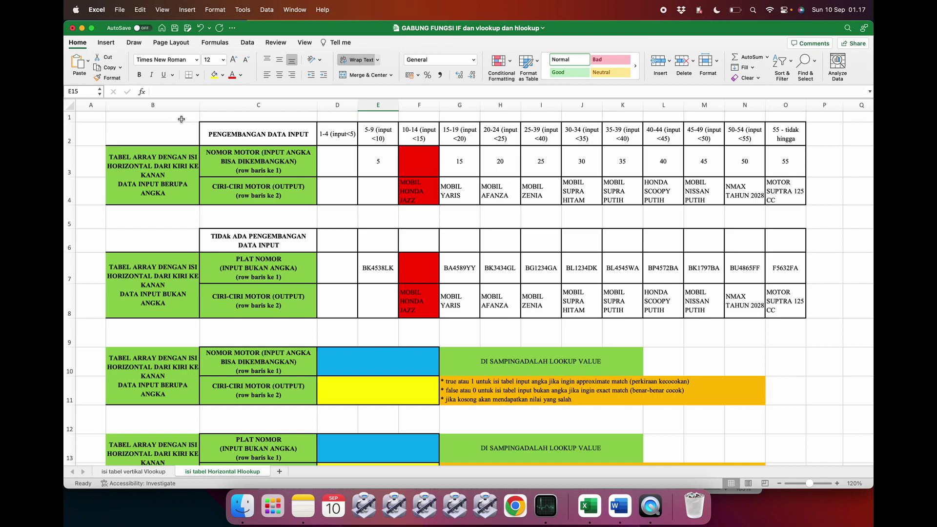
Step: Close the combined-formula workbook without saving and switch to the Word document with the formula notes
{"action": "left_click", "coordinate": [72, 29]}
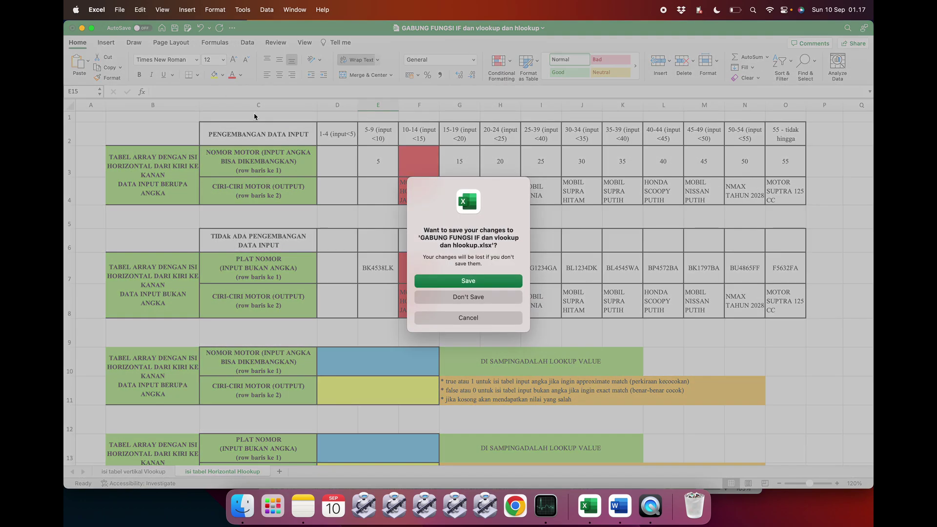
{"action": "left_click", "coordinate": [444, 296]}
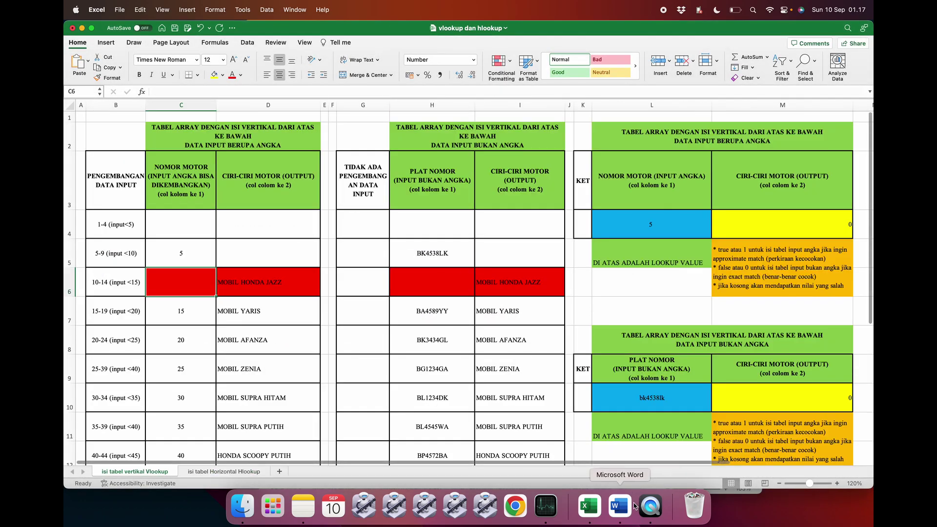
{"action": "left_click", "coordinate": [633, 505]}
{"action": "left_click", "coordinate": [504, 341]}
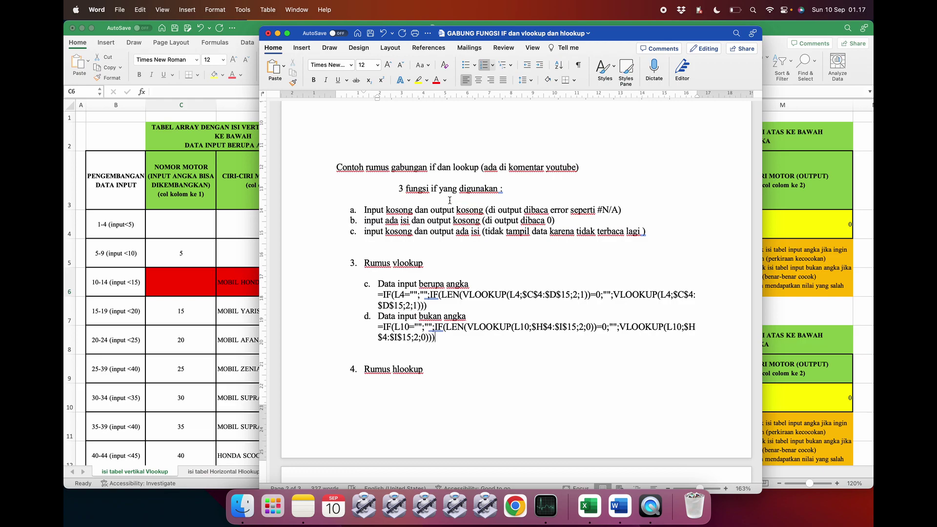
Step: Go through the three IF cases in the notes and remove the stray space before the closing parenthesis in item c
{"action": "left_click_drag", "start_coordinate": [398, 189], "coordinate": [517, 197]}
{"action": "left_click", "coordinate": [516, 197]}
{"action": "left_click", "coordinate": [596, 209]}
{"action": "left_click", "coordinate": [643, 211]}
{"action": "left_click_drag", "start_coordinate": [553, 222], "coordinate": [550, 221]}
{"action": "left_click", "coordinate": [565, 221]}
{"action": "left_click", "coordinate": [643, 233]}
{"action": "left_click", "coordinate": [579, 279]}
Step: Highlight the phrases "Input kosong" and "output kosong" in item a of the IF cases
{"action": "left_click_drag", "start_coordinate": [364, 210], "coordinate": [404, 208]}
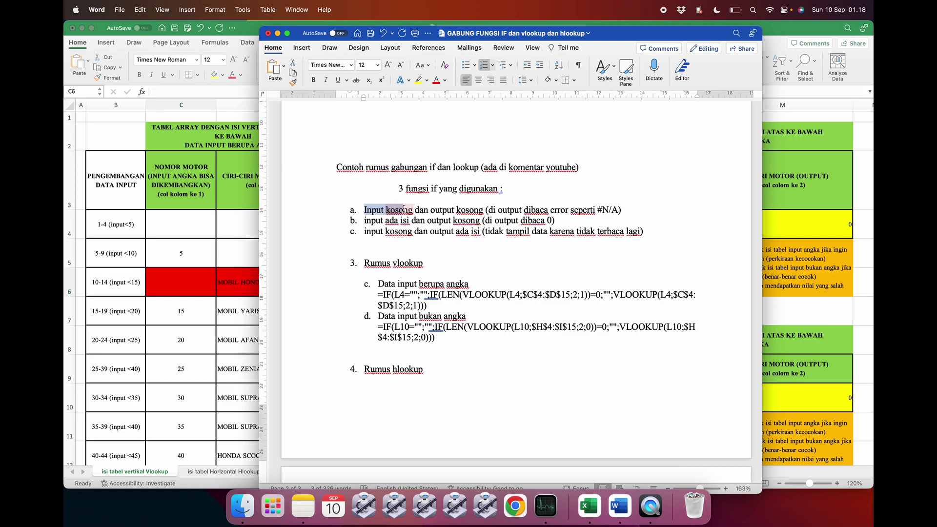
{"action": "left_click", "coordinate": [431, 209]}
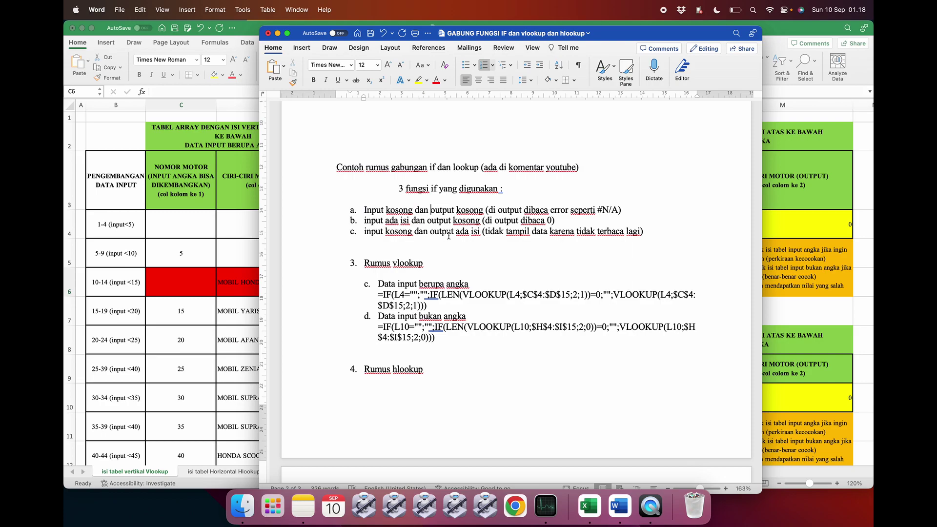
{"action": "double_click", "coordinate": [400, 209]}
{"action": "left_click", "coordinate": [369, 210]}
{"action": "left_click_drag", "start_coordinate": [363, 209], "coordinate": [474, 211]}
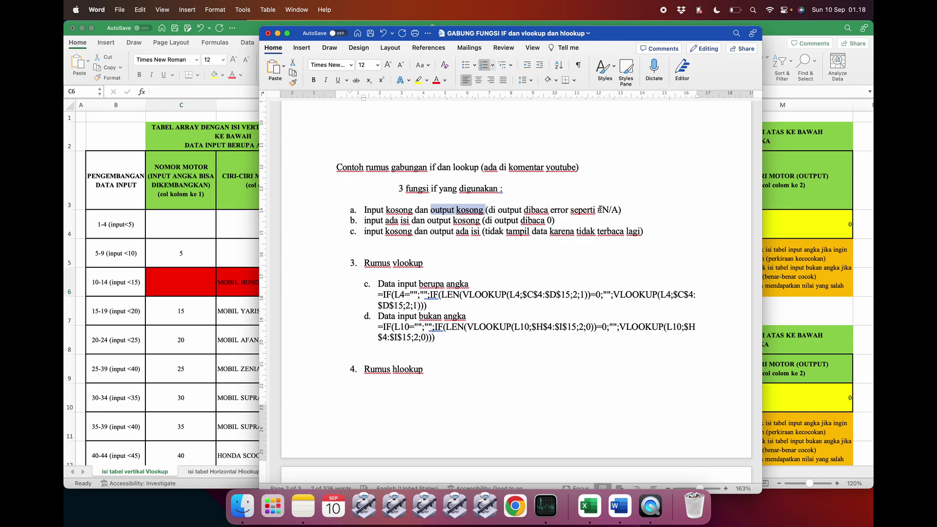
Step: Highlight "#N/A" in item a of the notes and close the vlookup dan hlookup workbook without saving
{"action": "left_click_drag", "start_coordinate": [602, 210], "coordinate": [619, 210]}
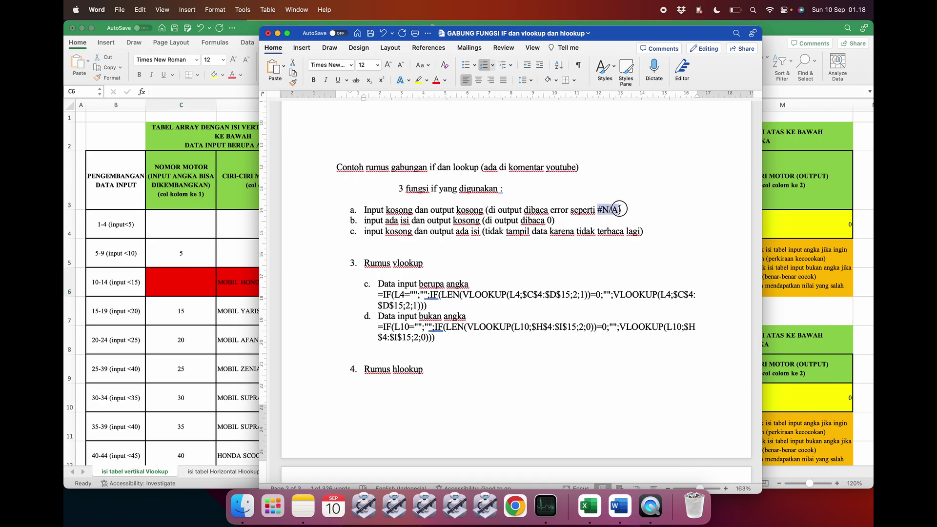
{"action": "left_click", "coordinate": [636, 208]}
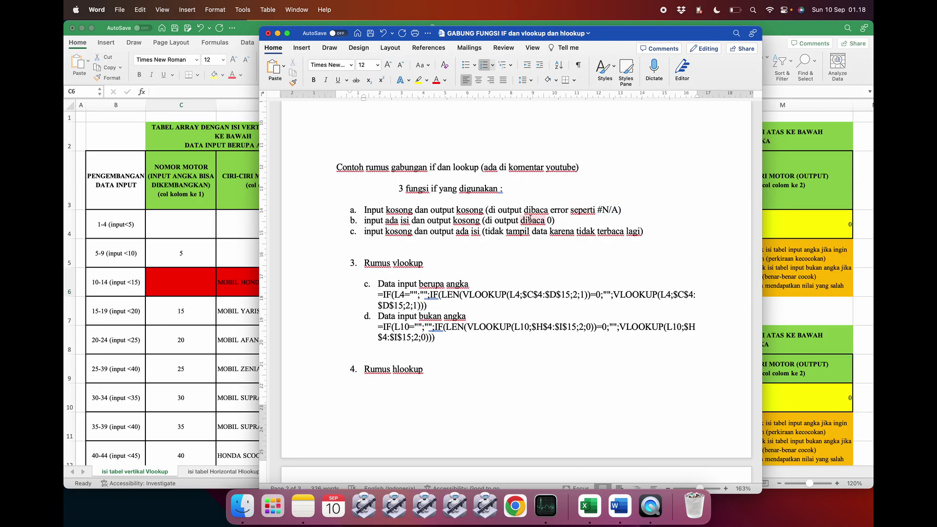
{"action": "left_click", "coordinate": [221, 216]}
{"action": "left_click", "coordinate": [73, 29]}
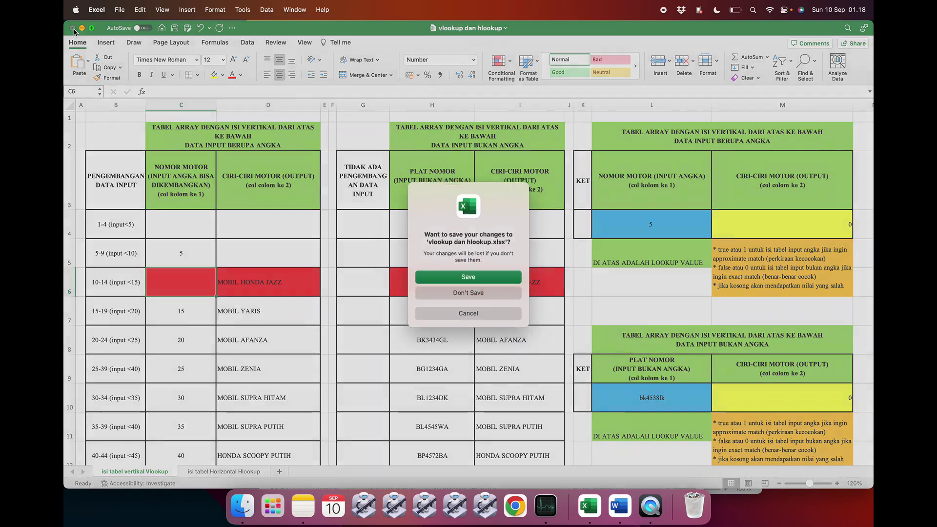
{"action": "left_click", "coordinate": [480, 294]}
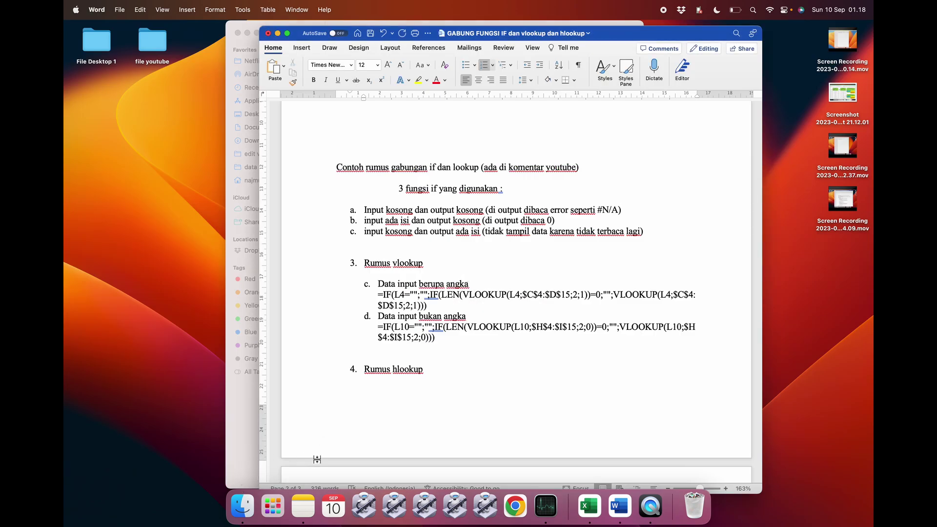
Step: Minimize the Word notes and duplicate the file vlookup dan hlookup.xlsx in the Finder folder
{"action": "left_click", "coordinate": [277, 33]}
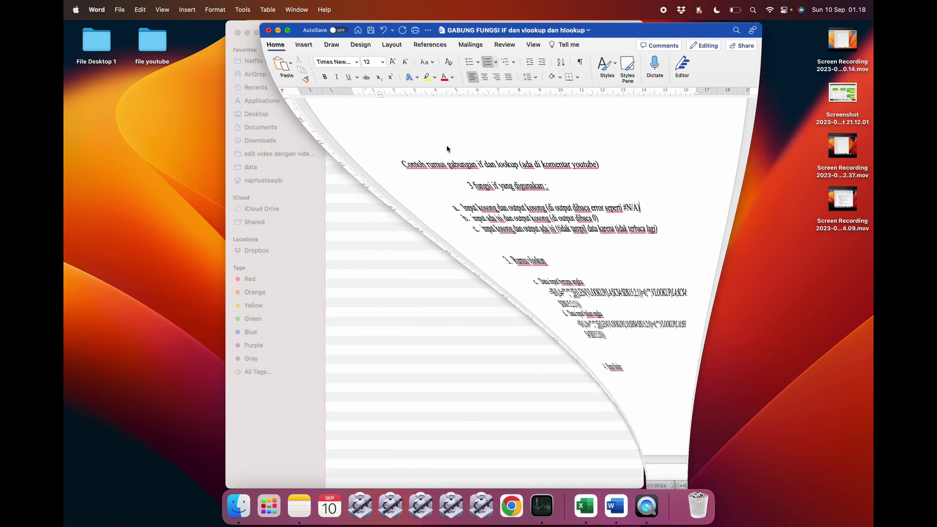
{"action": "left_click", "coordinate": [442, 85]}
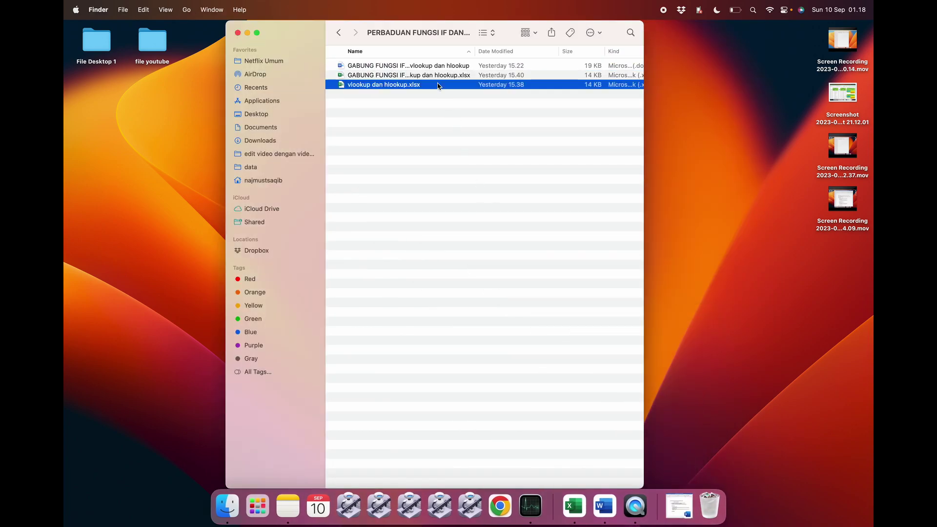
{"action": "right_click", "coordinate": [451, 85]}
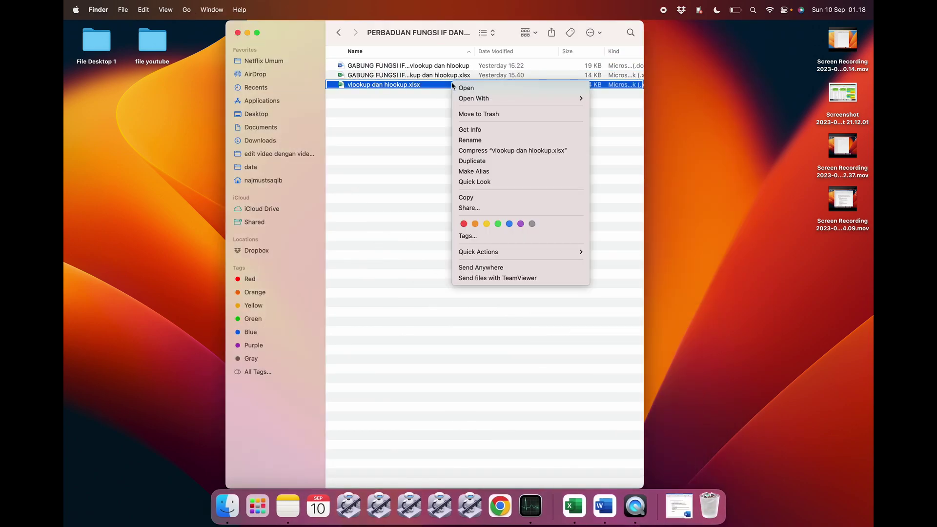
{"action": "left_click", "coordinate": [468, 161]}
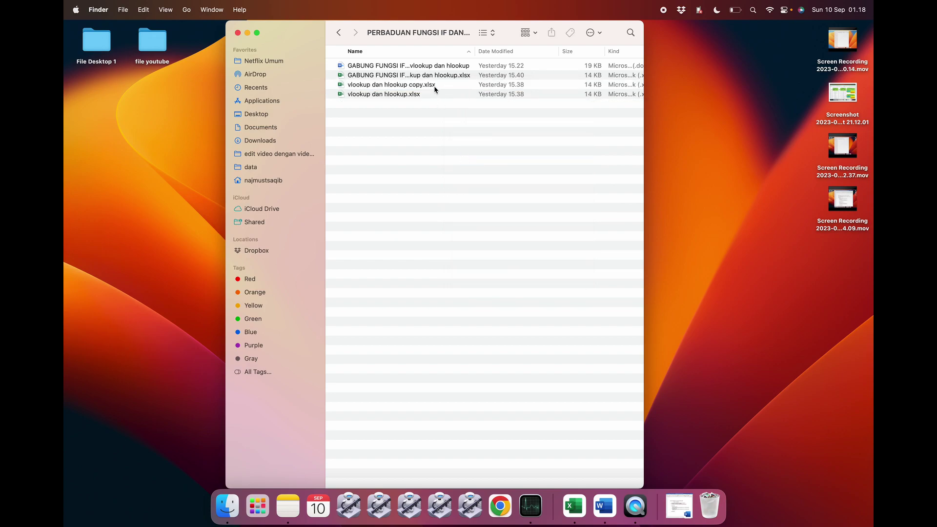
Step: Rename the duplicated workbook as "tutorial tambahkan fung if di vlookup dan hlookup.xlsx"
{"action": "left_click", "coordinate": [435, 88]}
{"action": "right_click", "coordinate": [430, 84]}
{"action": "left_click", "coordinate": [449, 143]}
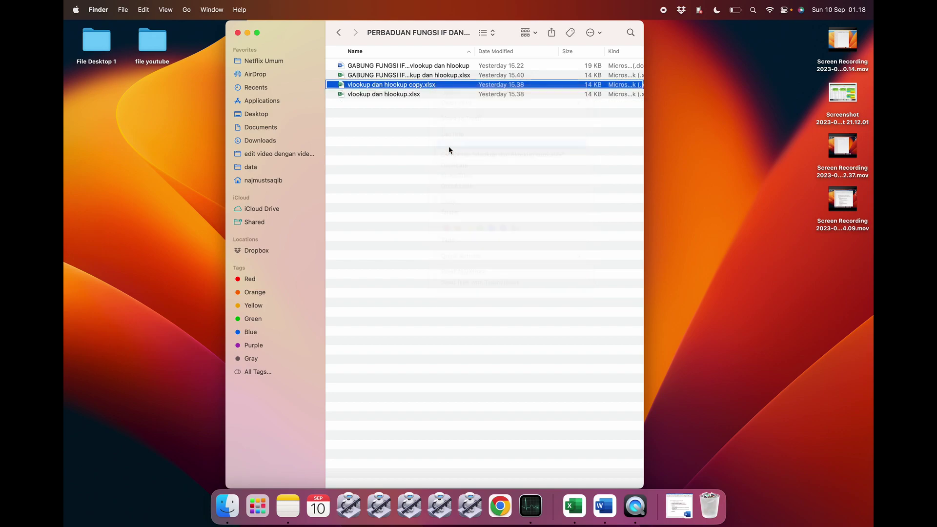
{"action": "left_click", "coordinate": [423, 88]}
{"action": "key", "text": "BackSpace"}
{"action": "key", "text": "BackSpace"}
{"action": "key", "text": "BackSpace"}
{"action": "key", "text": "BackSpace"}
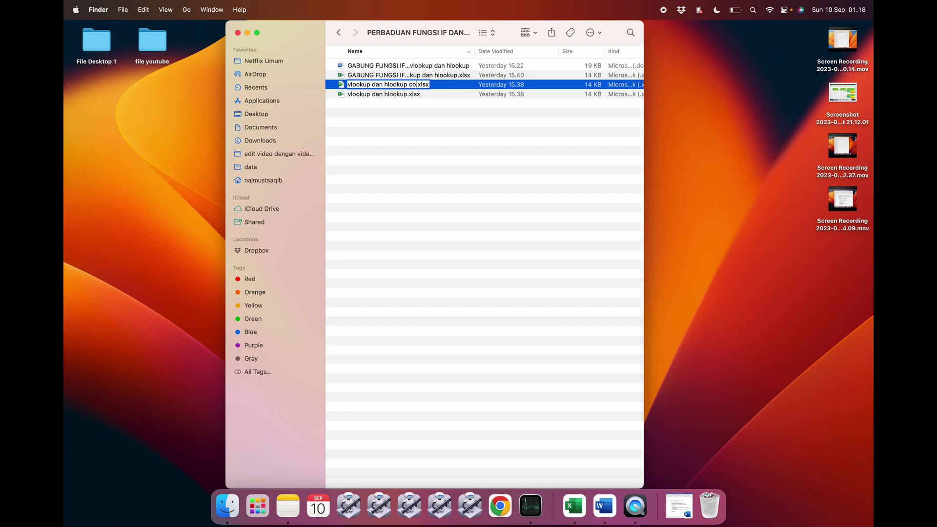
{"action": "key", "text": "BackSpace"}
{"action": "type", "text": "tutor"}
{"action": "type", "text": "ial tambah"}
{"action": "type", "text": "kan fung if "}
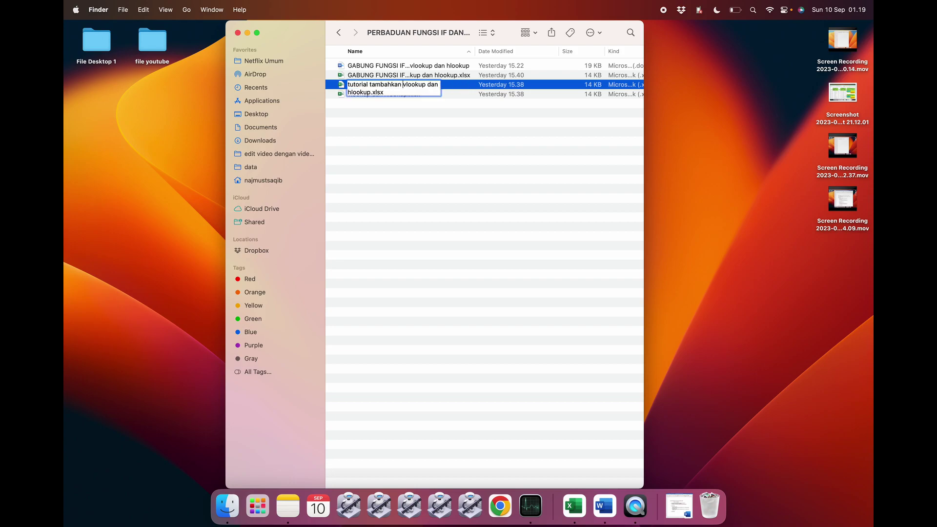
{"action": "type", "text": "di"}
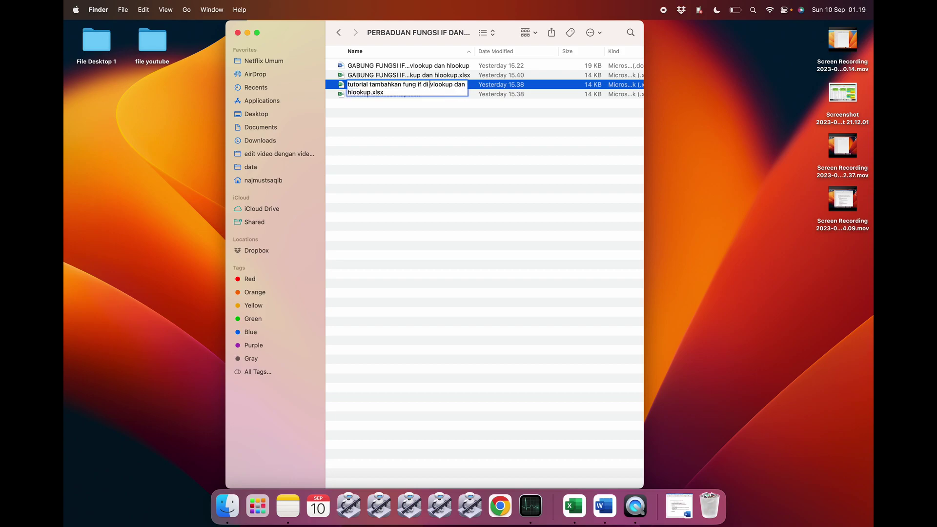
{"action": "key", "text": "Return"}
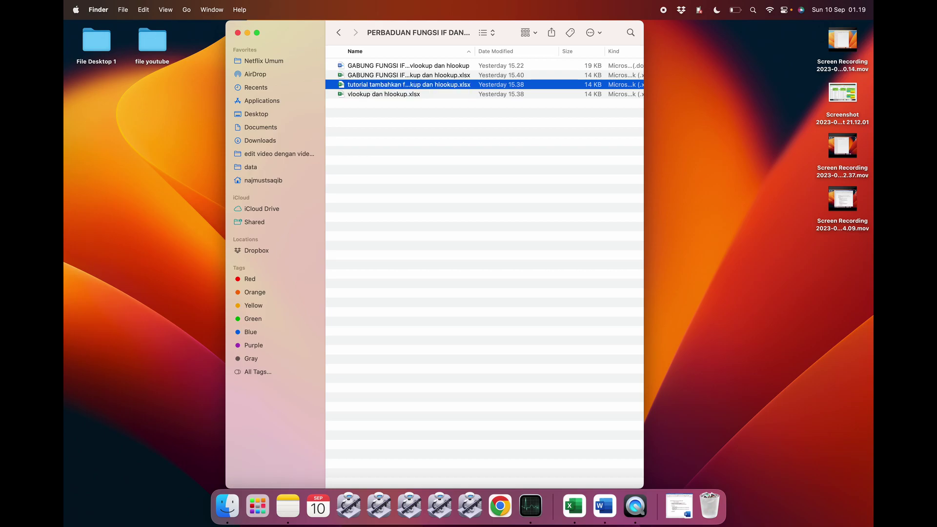
Step: Open the renamed tutorial workbook in Excel
{"action": "left_click", "coordinate": [448, 126]}
{"action": "left_click", "coordinate": [426, 88]}
{"action": "double_click", "coordinate": [436, 88]}
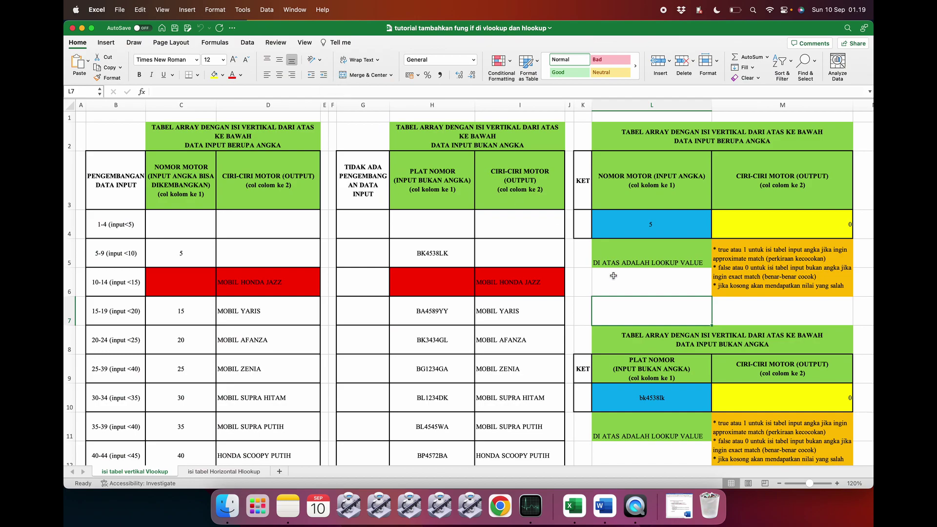
Step: Return to the Word notes and highlight IF cases a and b, and case c, while reviewing them
{"action": "left_click", "coordinate": [679, 506]}
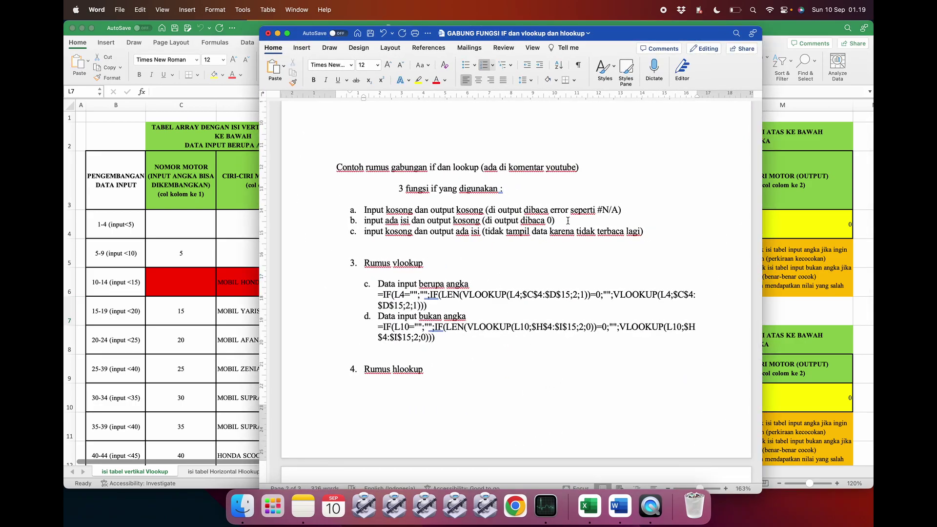
{"action": "left_click_drag", "start_coordinate": [555, 220], "coordinate": [364, 210]}
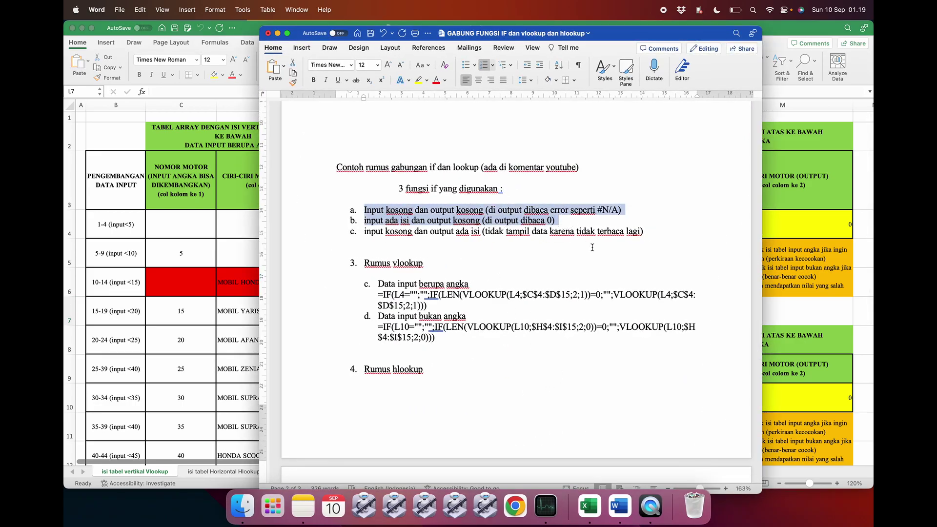
{"action": "left_click_drag", "start_coordinate": [653, 232], "coordinate": [364, 233]}
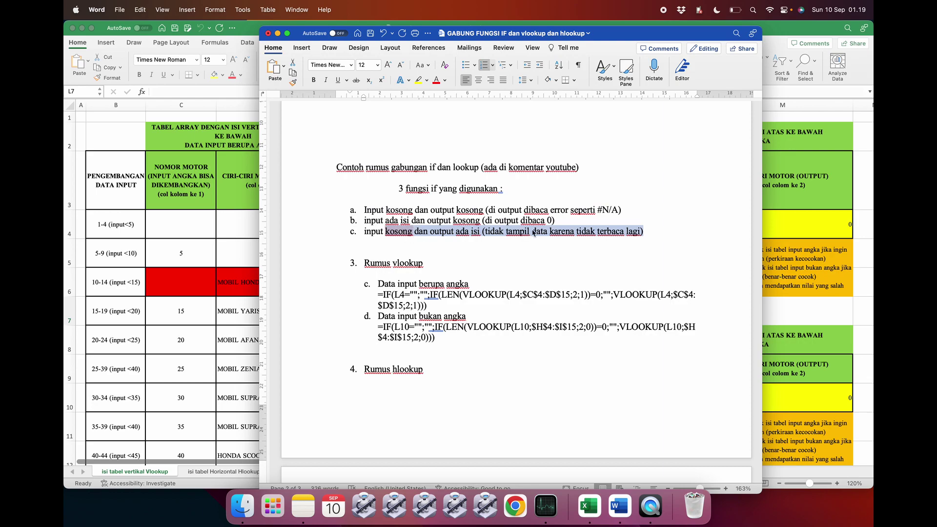
{"action": "left_click", "coordinate": [559, 220]}
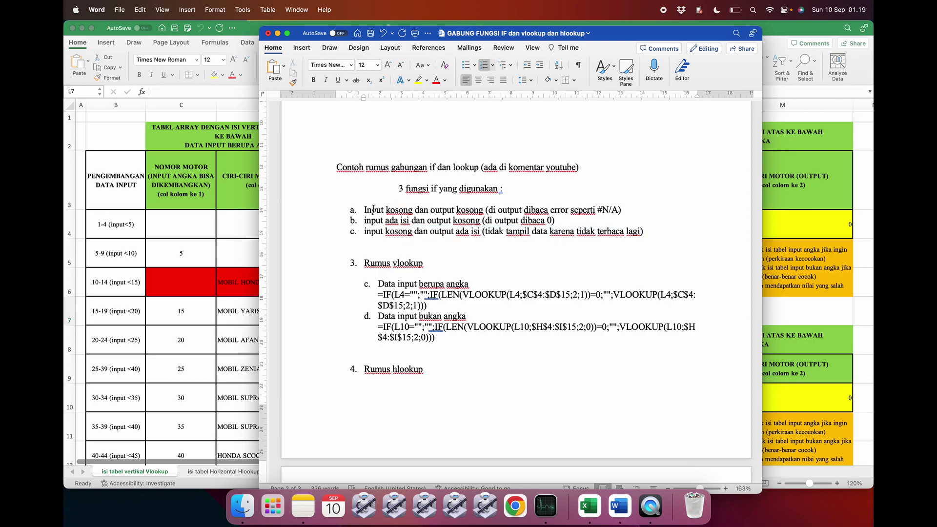
{"action": "double_click", "coordinate": [407, 214]}
{"action": "left_click_drag", "start_coordinate": [559, 221], "coordinate": [348, 214]}
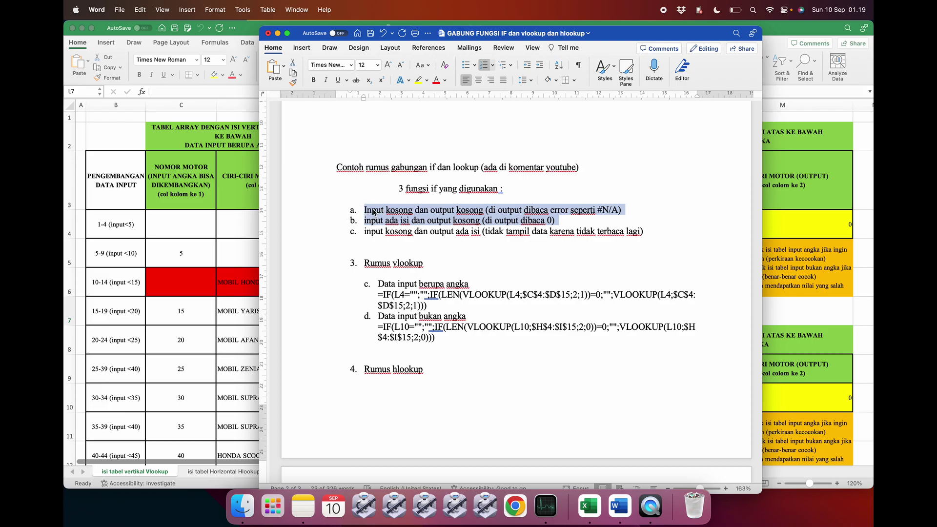
Step: Switch to the tutorial workbook in Excel, clear the lookup value in L4 and inspect the VLOOKUP output in M4
{"action": "left_click", "coordinate": [244, 239]}
{"action": "left_click", "coordinate": [732, 224]}
{"action": "left_click", "coordinate": [651, 226]}
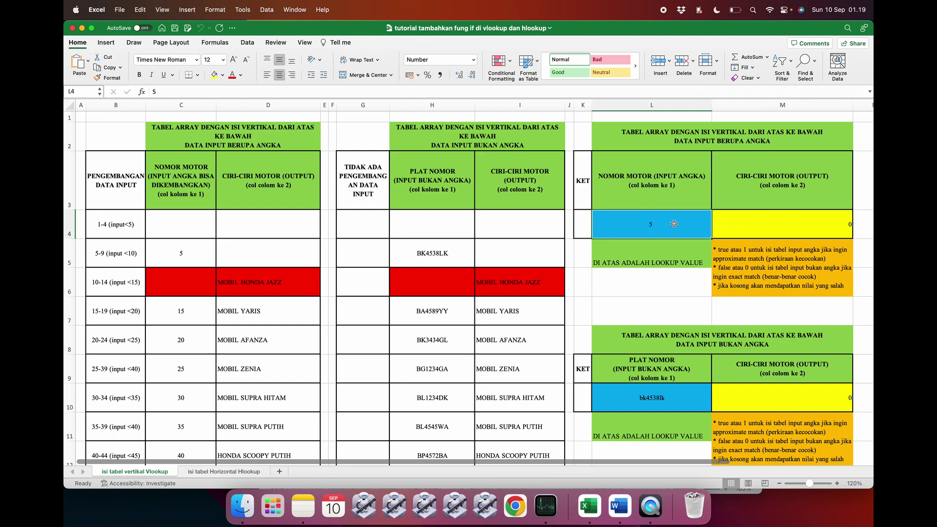
{"action": "left_click", "coordinate": [239, 250]}
{"action": "left_click", "coordinate": [676, 220]}
{"action": "key", "text": "Delete"}
{"action": "left_click", "coordinate": [784, 225]}
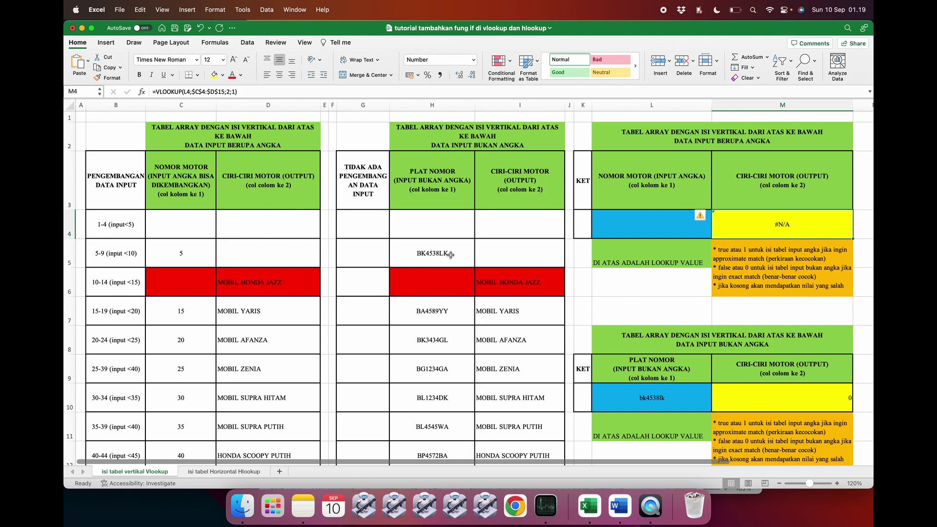
Step: Insert IF(L4="";""; in front of the VLOOKUP in the formula of M4
{"action": "left_click", "coordinate": [627, 215]}
{"action": "left_click", "coordinate": [782, 224]}
{"action": "left_click", "coordinate": [249, 92]}
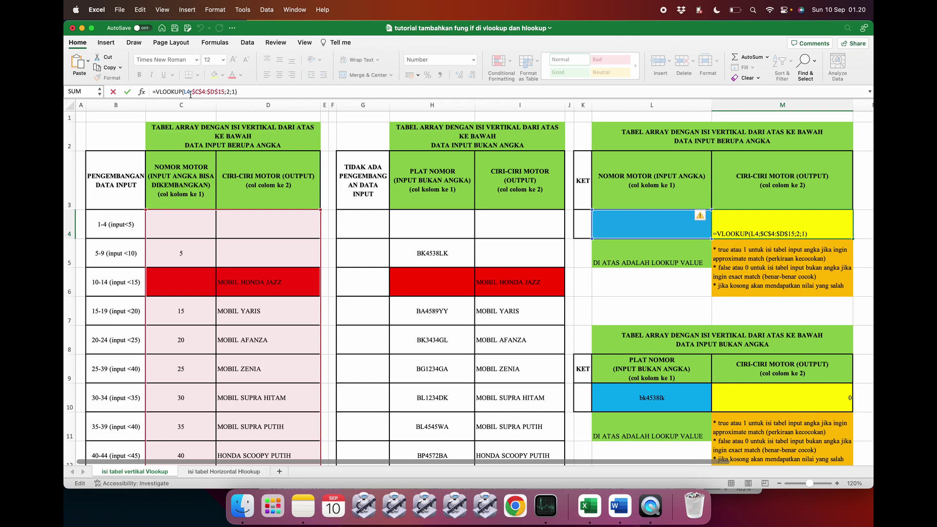
{"action": "type", "text": "if("}
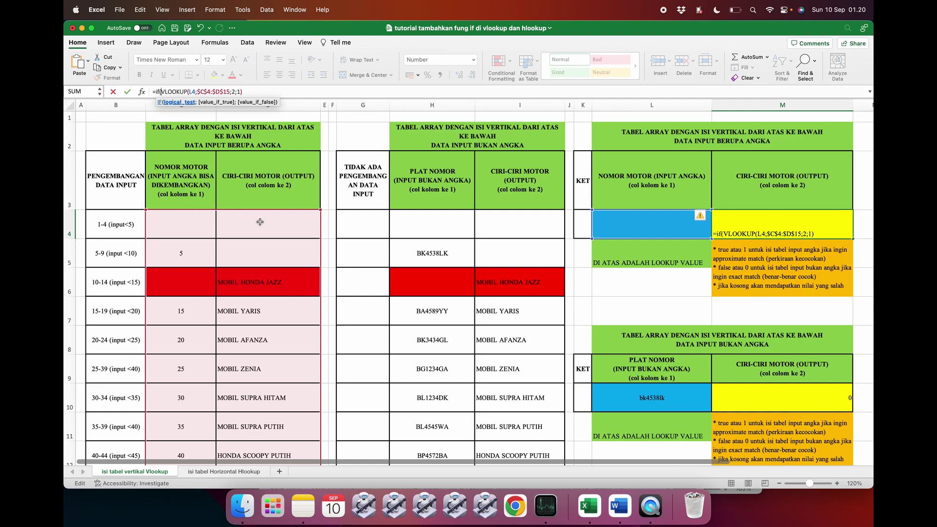
{"action": "left_click", "coordinate": [629, 224]}
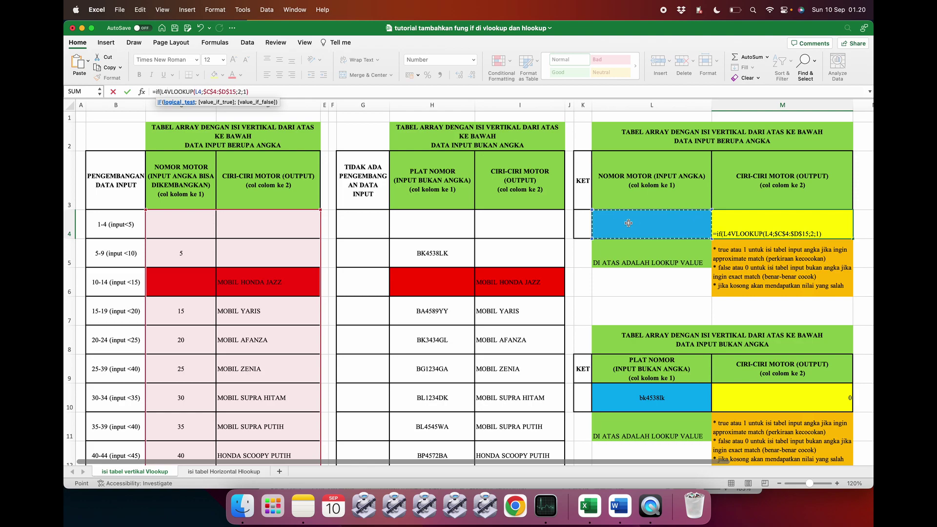
{"action": "type", "text": "=\"\""}
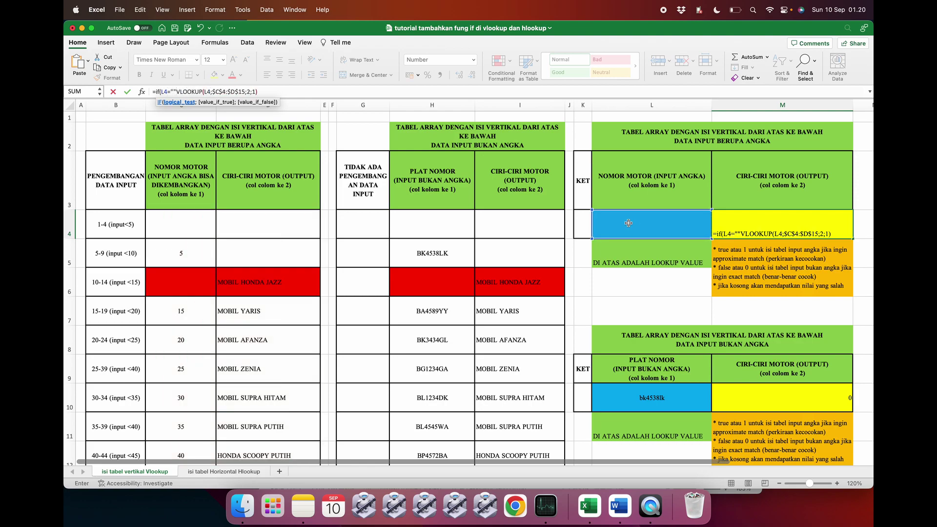
{"action": "type", "text": ";"}
{"action": "type", "text": "\"\""}
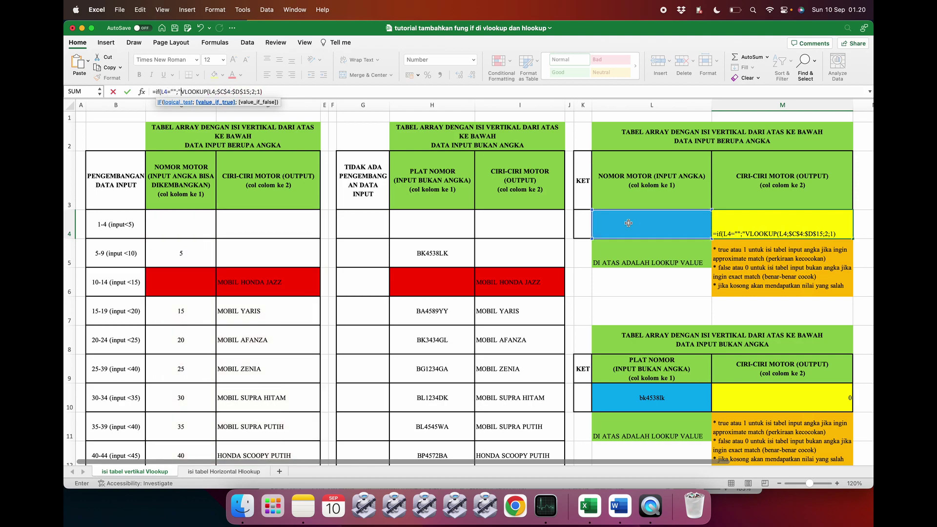
{"action": "type", "text": ";"}
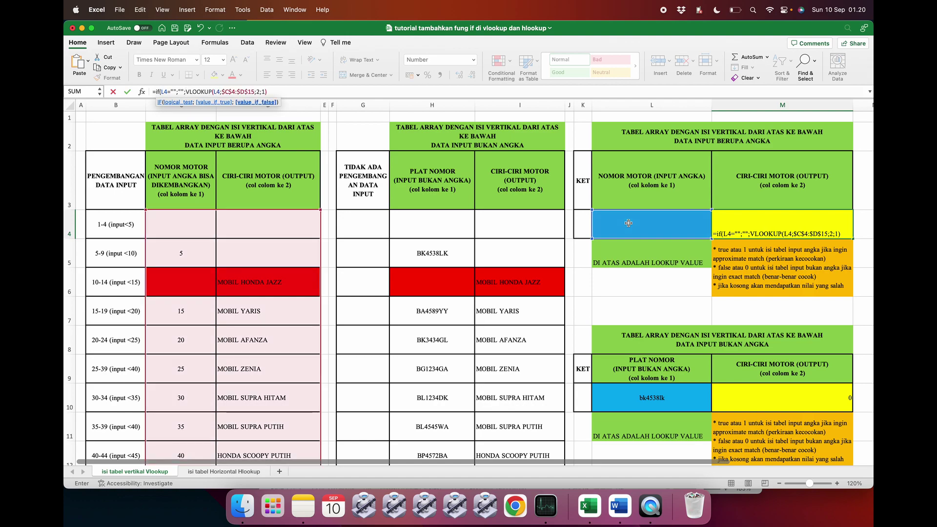
Step: Start a second, nested IF before the VLOOKUP in M4's formula and copy the expression VLOOKUP(L4;$C$4:$D$15;2;1)
{"action": "type", "text": "if("}
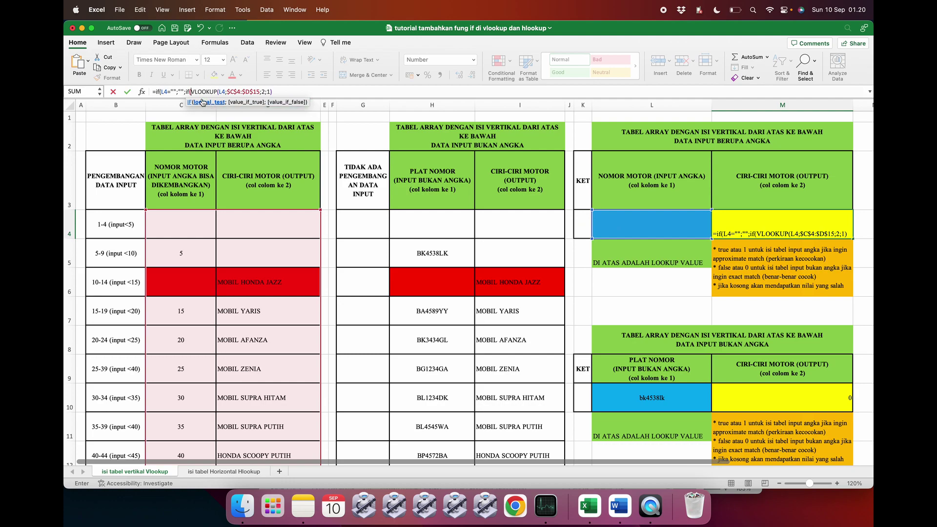
{"action": "left_click_drag", "start_coordinate": [191, 91], "coordinate": [284, 93]}
{"action": "key", "text": "super+c"}
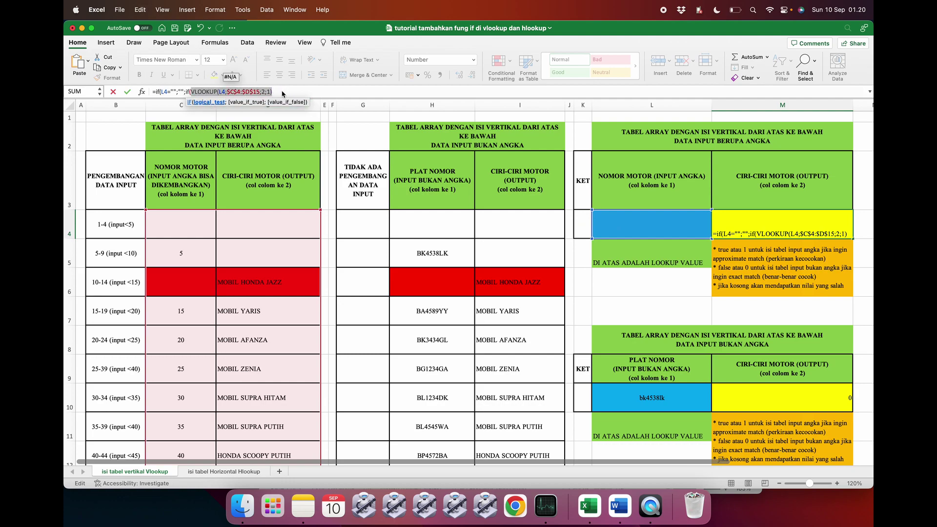
{"action": "key", "text": "Left"}
Step: Add LEN() as the nested IF's test and "" as its true value before the VLOOKUP in M4's formula
{"action": "type", "text": "l"}
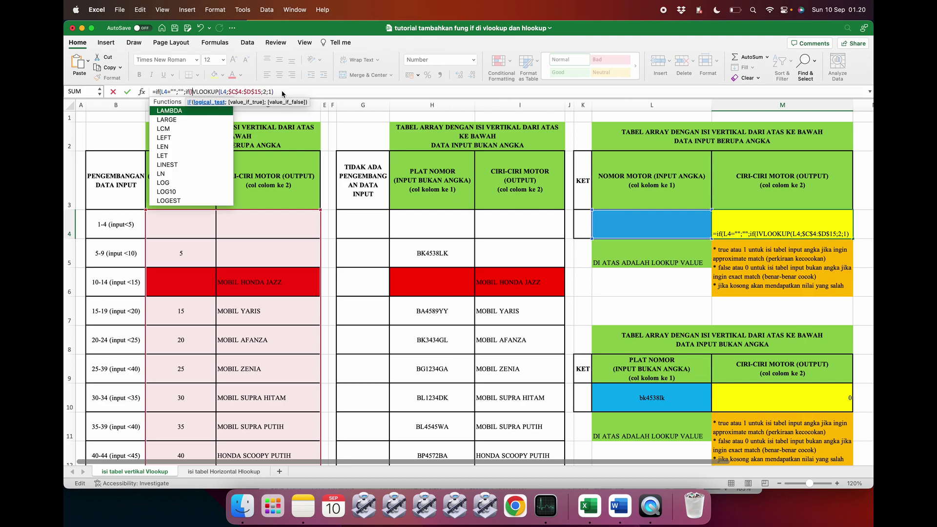
{"action": "type", "text": "en()"}
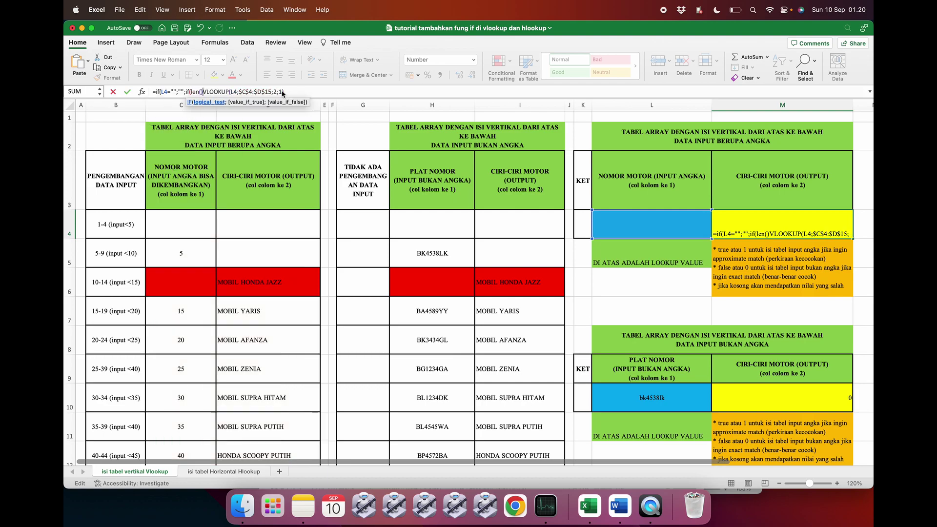
{"action": "type", "text": ";"}
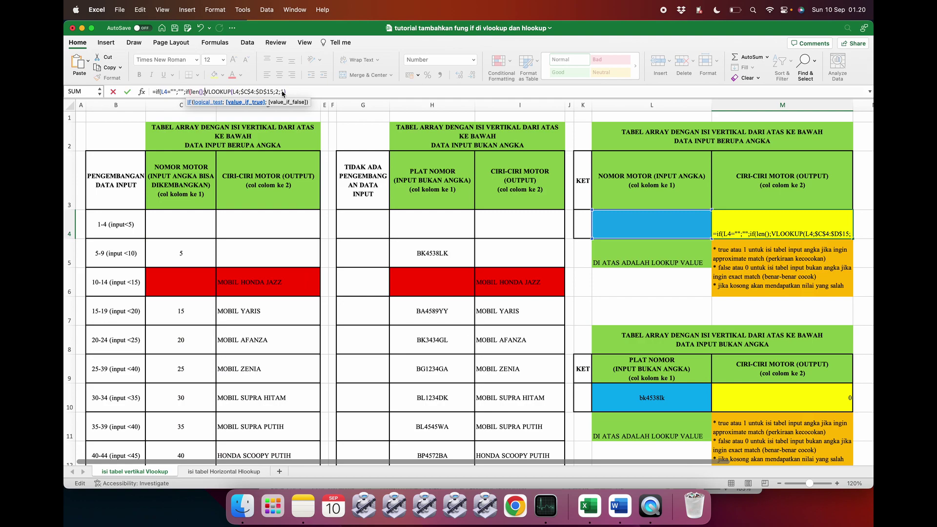
{"action": "type", "text": "\"\""}
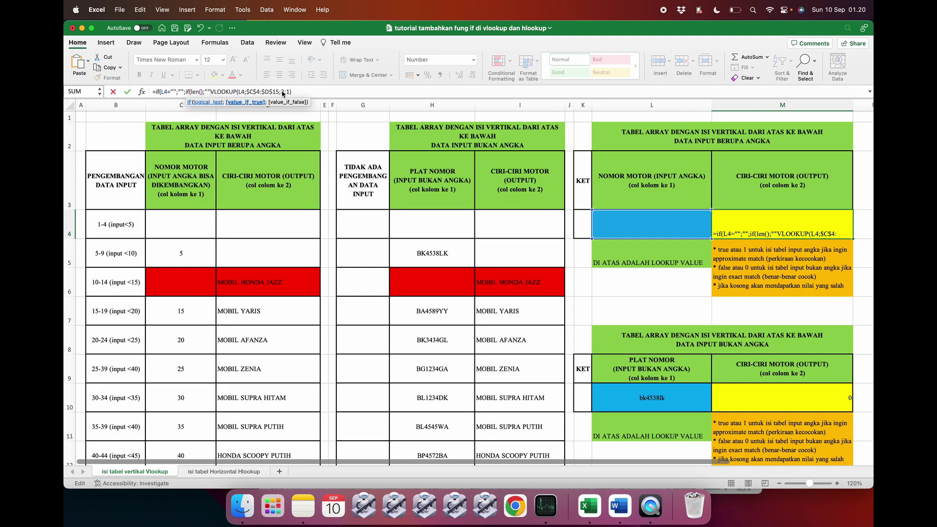
{"action": "type", "text": ";"}
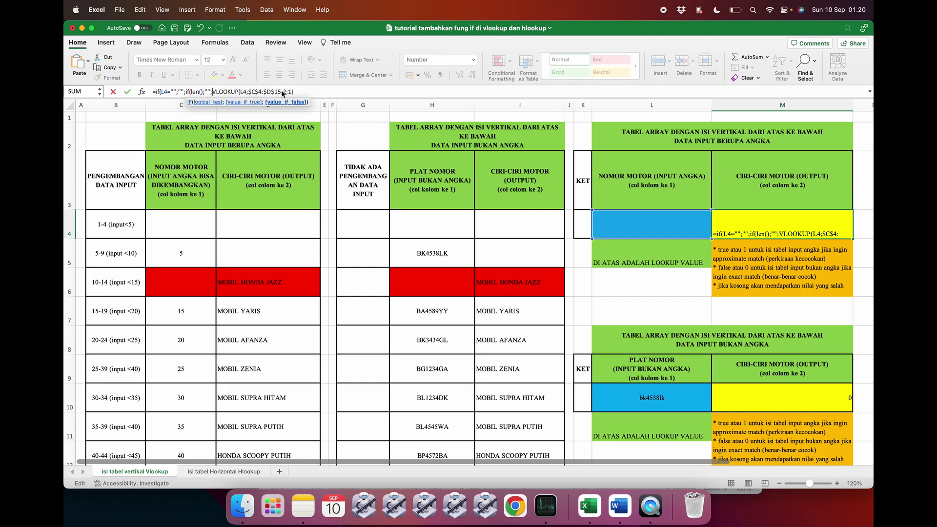
Step: Paste the copied VLOOKUP(L4;$C$4:$D$15;2;1) inside LEN in M4, close both IF functions and commit the formula
{"action": "left_click", "coordinate": [200, 93]}
{"action": "key", "text": "super+v"}
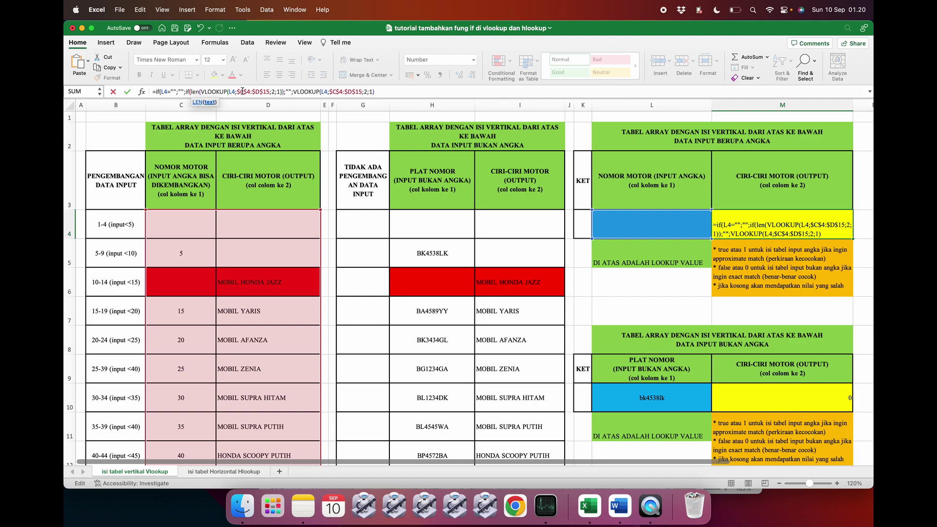
{"action": "type", "text": ")"}
{"action": "left_click", "coordinate": [380, 94]}
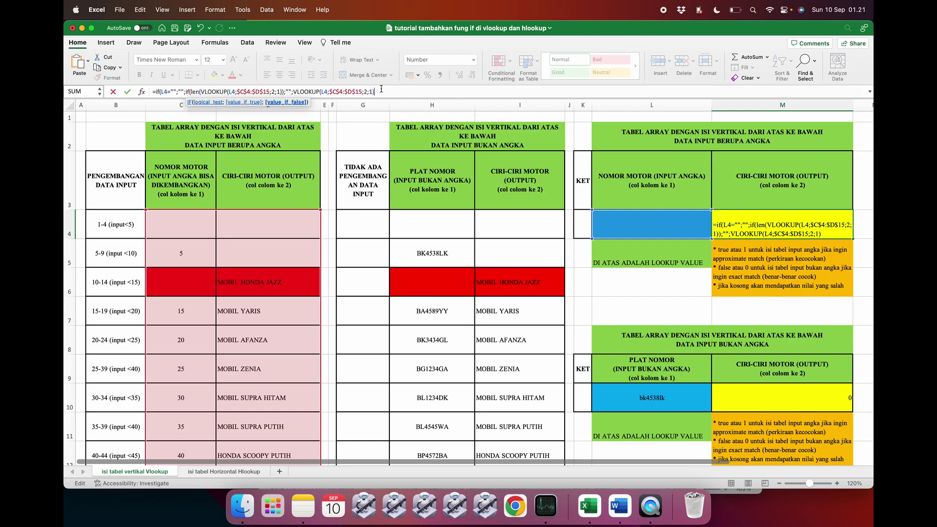
{"action": "type", "text": "))"}
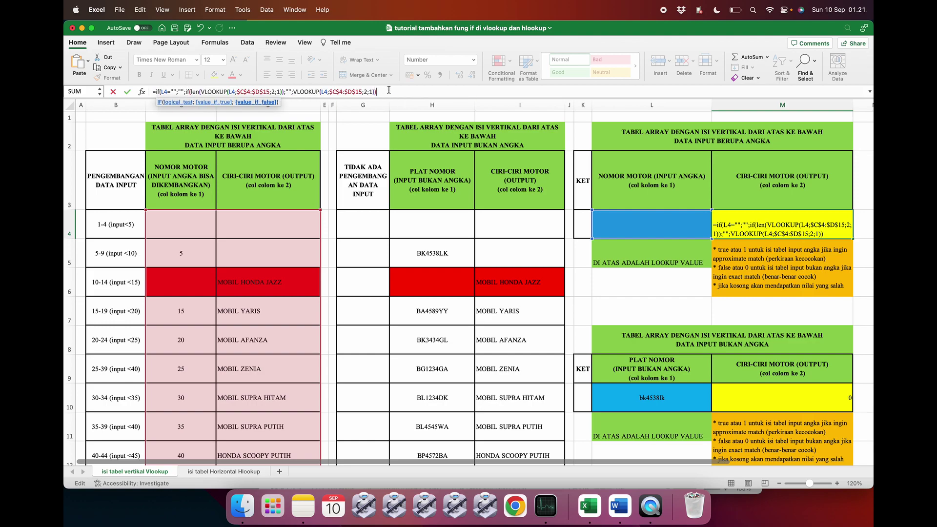
{"action": "key", "text": "Return"}
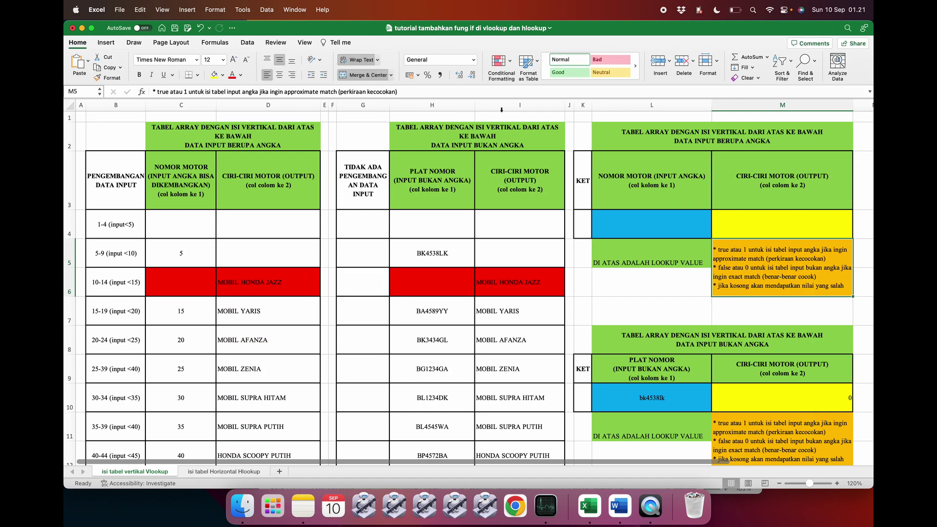
Step: Inspect the output formula in M4 and the source table cells C4, D4 and C5
{"action": "left_click", "coordinate": [773, 230]}
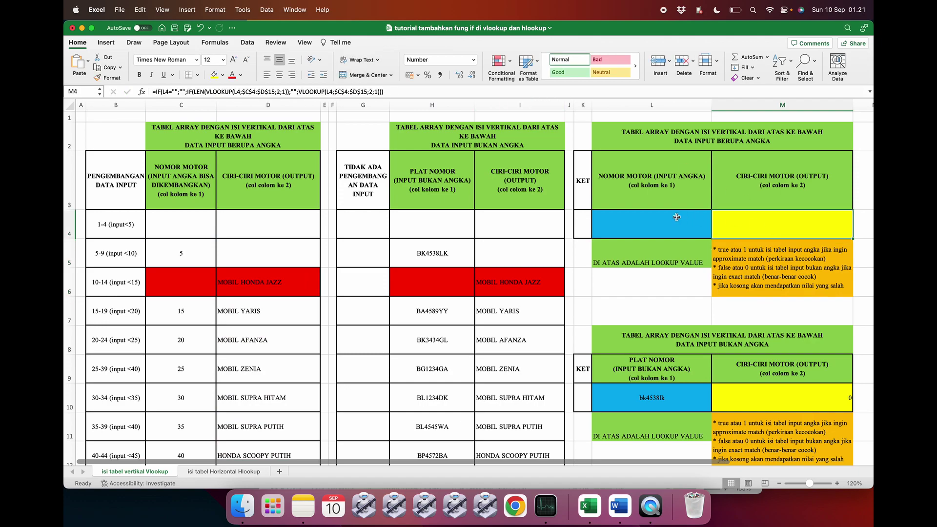
{"action": "left_click", "coordinate": [163, 221]}
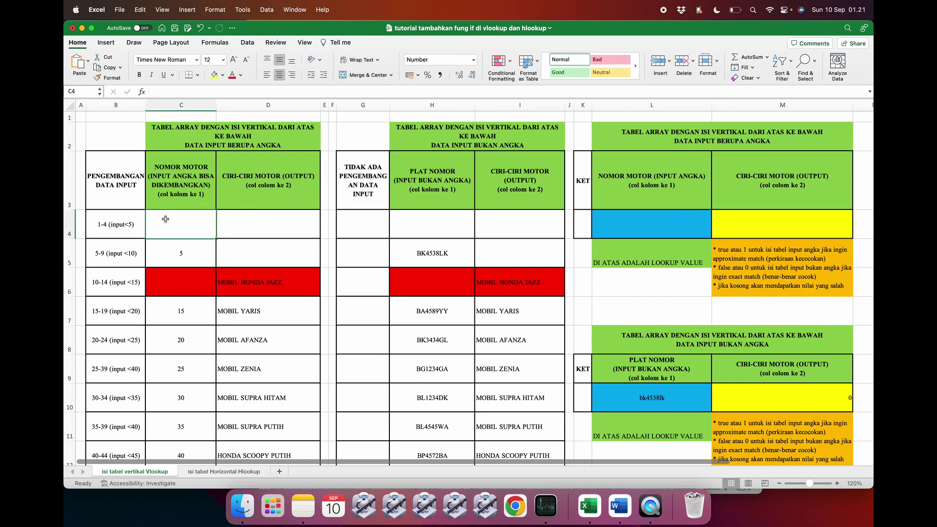
{"action": "double_click", "coordinate": [246, 218]}
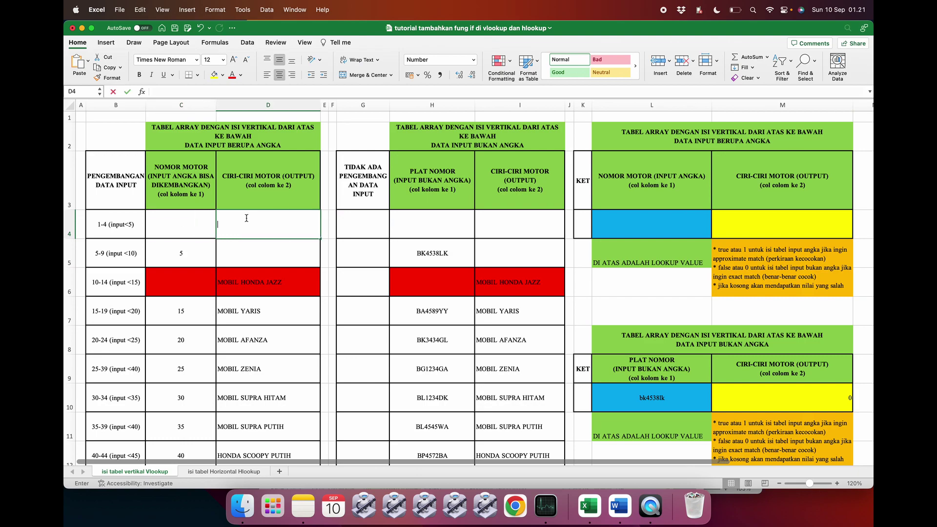
{"action": "left_click", "coordinate": [194, 254]}
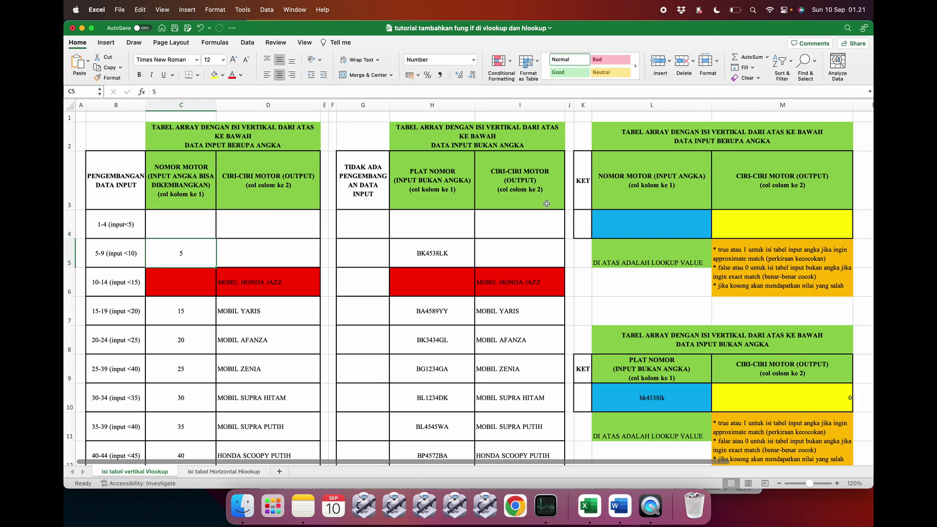
Step: Test the formula by entering 5 as the lookup value in L4 and check its source output cell D5
{"action": "left_click", "coordinate": [627, 217]}
{"action": "type", "text": "5"}
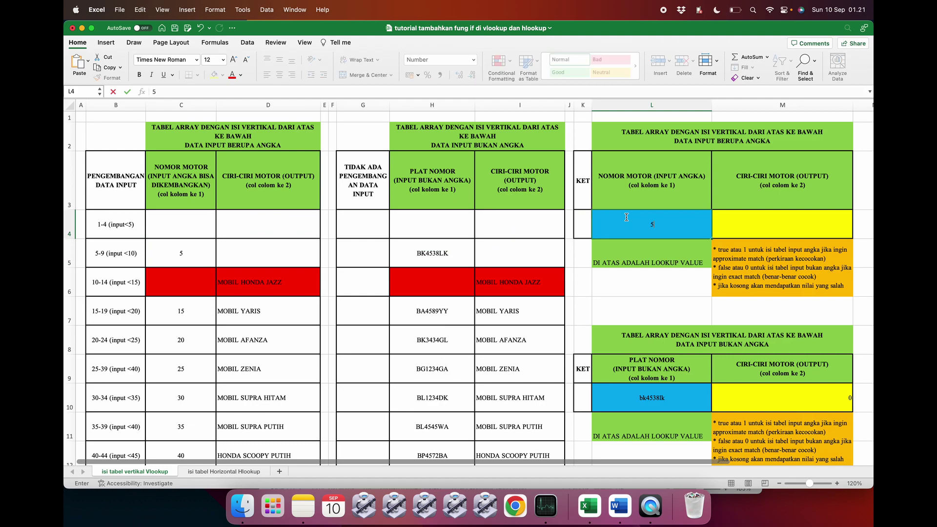
{"action": "key", "text": "Return"}
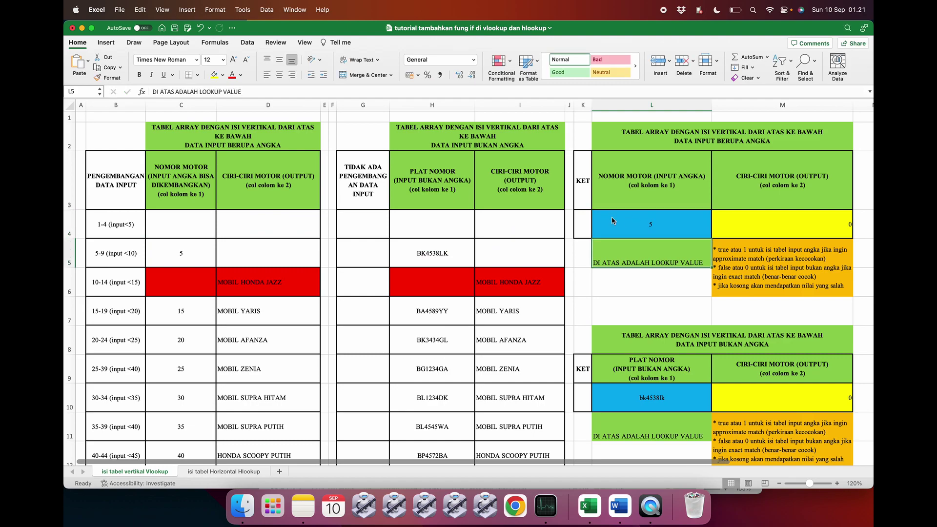
{"action": "left_click", "coordinate": [297, 258]}
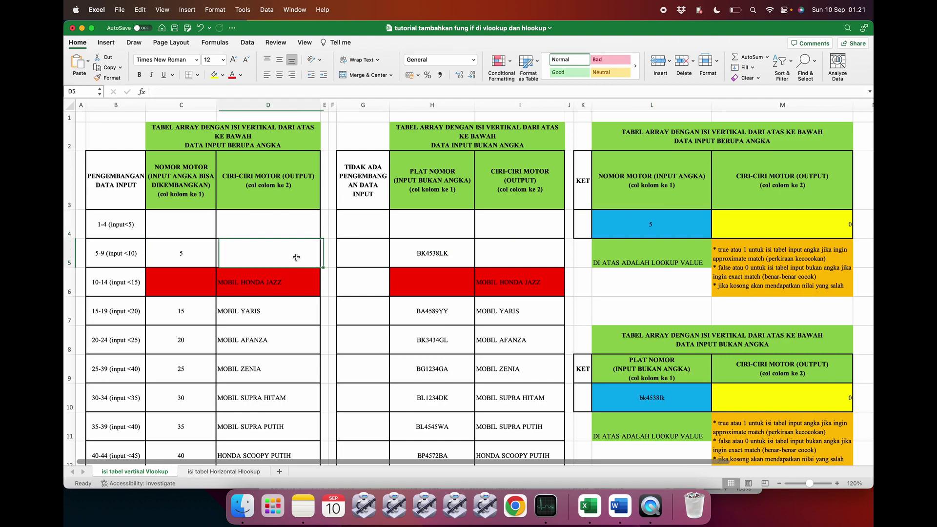
Step: Review M4's formula from the end of the LEN argument through its closing parentheses
{"action": "left_click", "coordinate": [779, 226]}
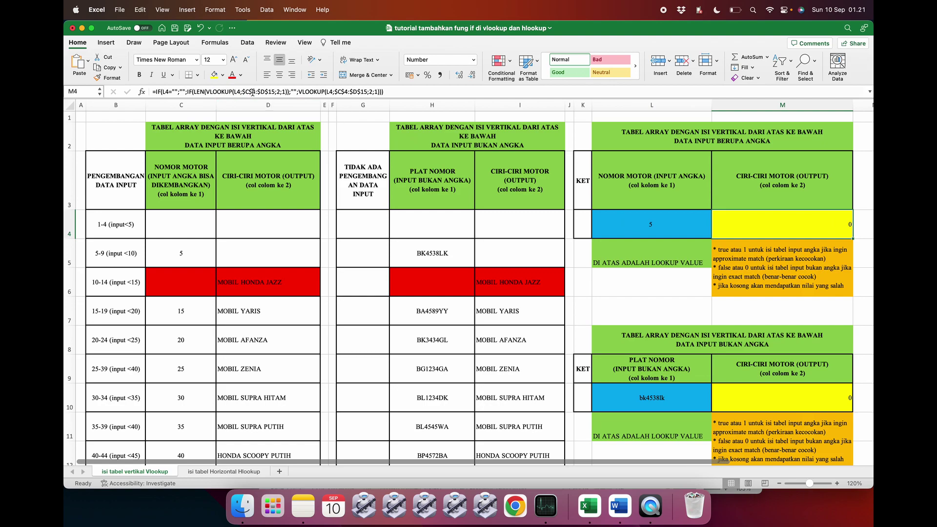
{"action": "left_click", "coordinate": [287, 92]}
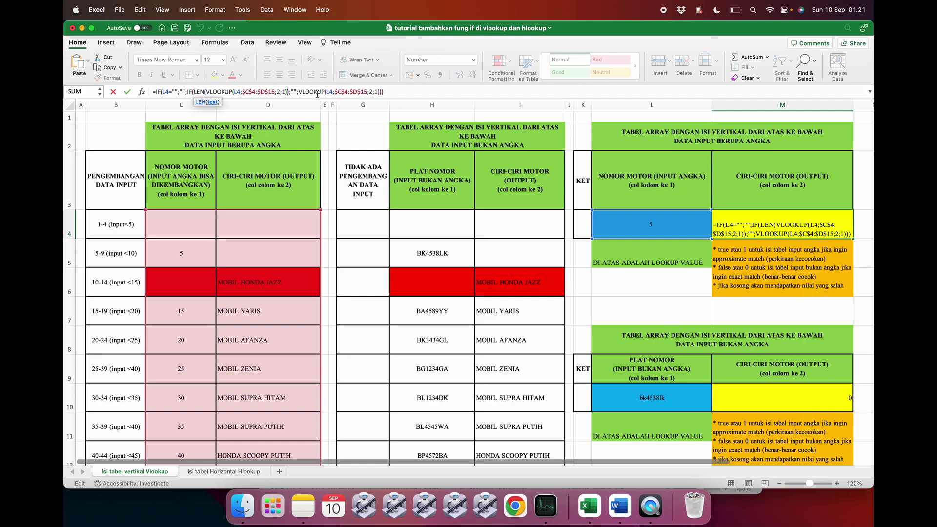
{"action": "key", "text": "Right"}
{"action": "key", "text": "Right"}
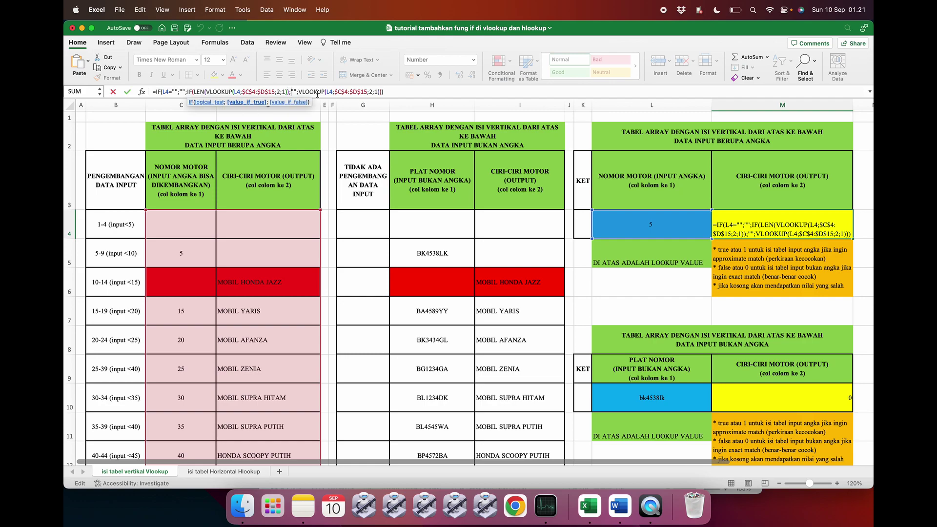
{"action": "type", "text": ";"}
{"action": "key", "text": "Right"}
{"action": "key", "text": "Right"}
{"action": "key", "text": "Right"}
{"action": "key", "text": "Right"}
{"action": "key", "text": "Right"}
{"action": "key", "text": "Right"}
{"action": "key", "text": "Right"}
{"action": "key", "text": "Right"}
{"action": "key", "text": "Right"}
{"action": "key", "text": "Right"}
{"action": "key", "text": "Right"}
{"action": "key", "text": "Right"}
{"action": "key", "text": "Right"}
{"action": "key", "text": "Right"}
{"action": "key", "text": "Right"}
{"action": "key", "text": "Right"}
{"action": "key", "text": "Right"}
{"action": "key", "text": "Right"}
{"action": "key", "text": "Right"}
{"action": "key", "text": "Right"}
{"action": "key", "text": "Right"}
{"action": "key", "text": "Right"}
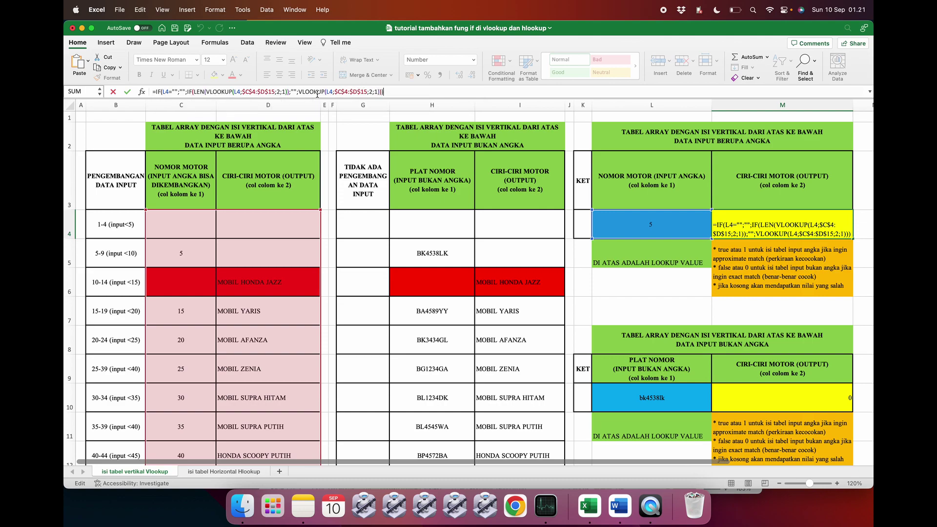
{"action": "key", "text": "Return"}
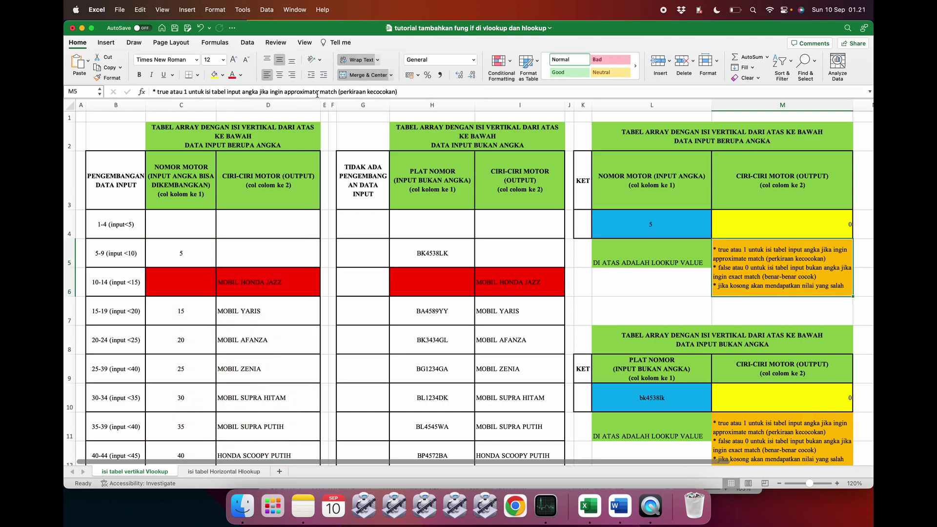
Step: Add =0 after the LEN function in M4's nested IF test and commit the formula
{"action": "left_click", "coordinate": [744, 215]}
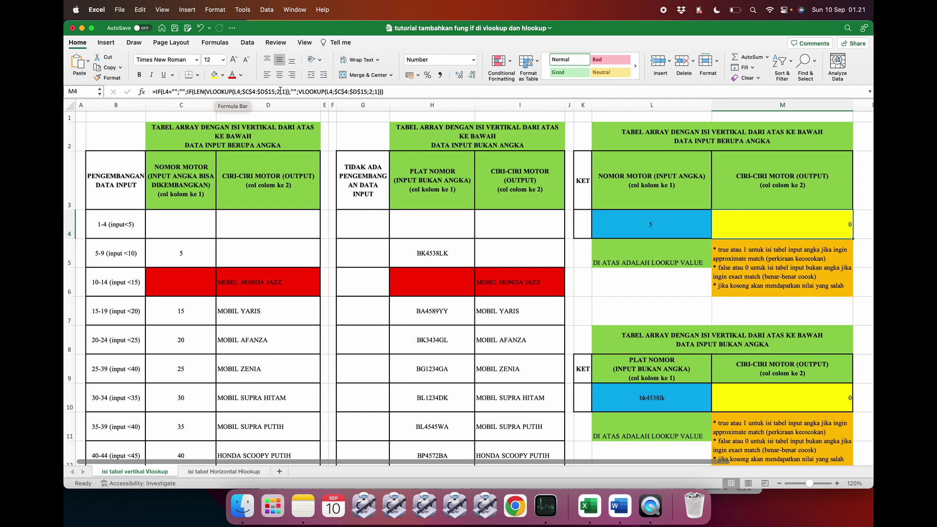
{"action": "left_click", "coordinate": [246, 91]}
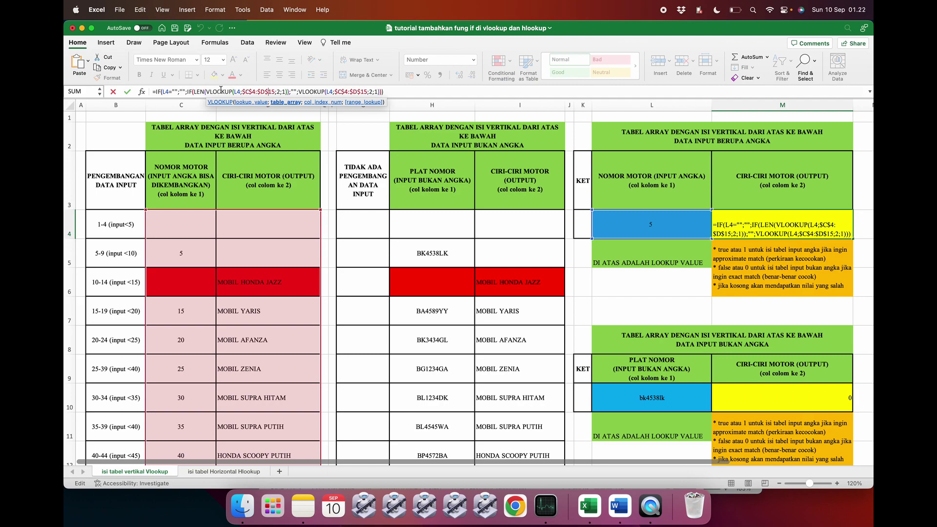
{"action": "left_click", "coordinate": [202, 91]}
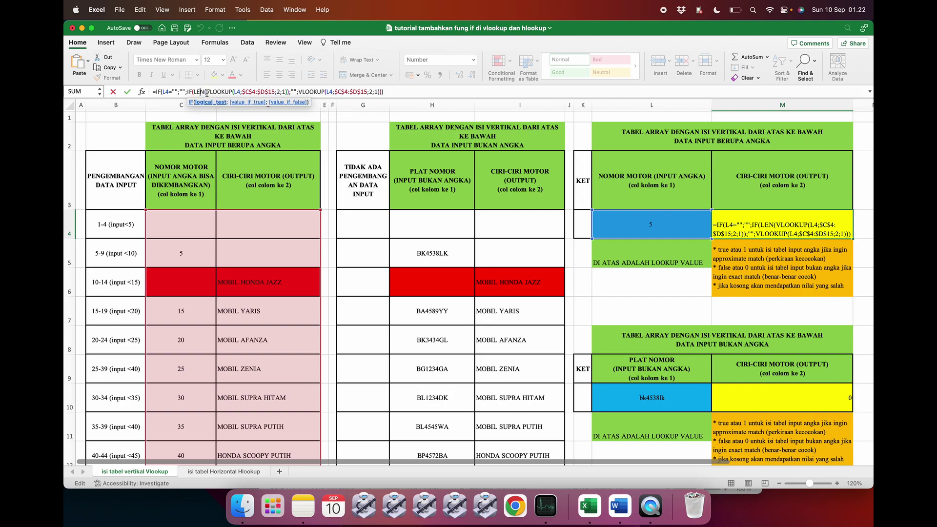
{"action": "left_click", "coordinate": [287, 92]}
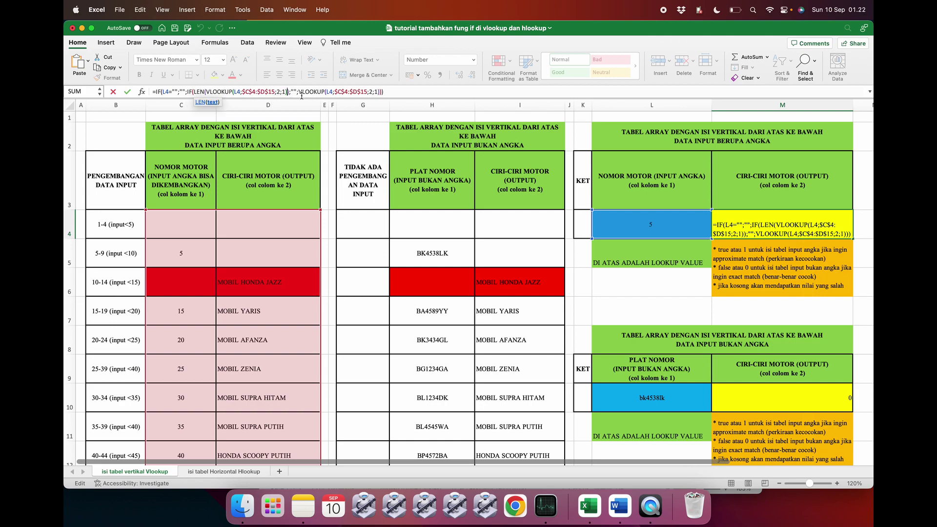
{"action": "key", "text": "Right"}
{"action": "type", "text": ";"}
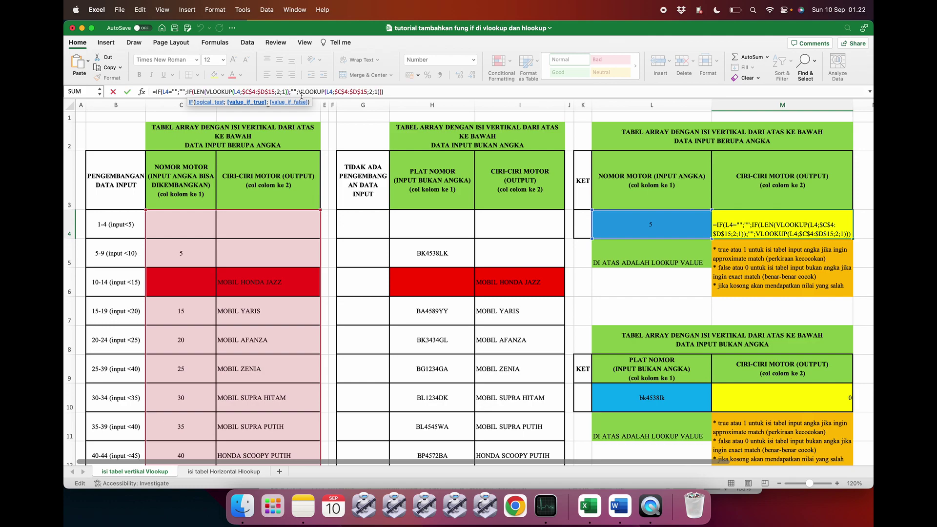
{"action": "key", "text": "BackSpace"}
{"action": "type", "text": ";1))="}
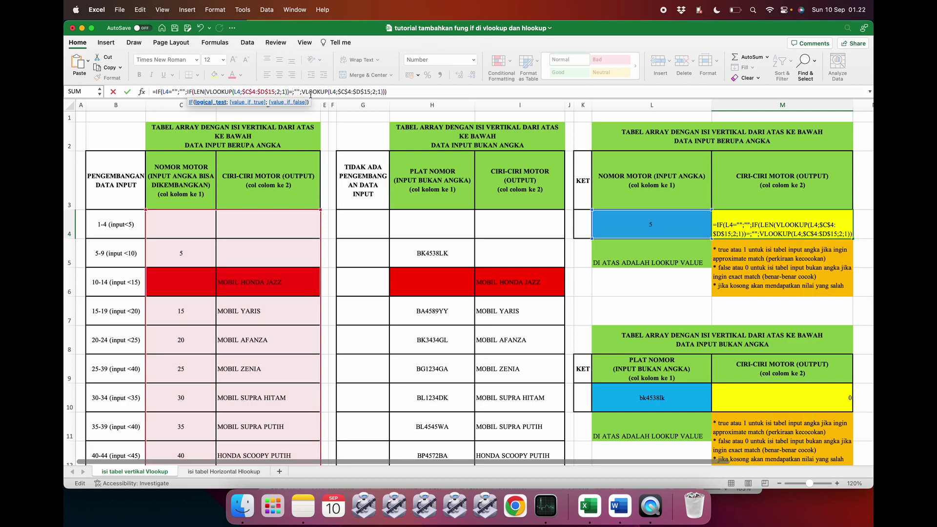
{"action": "type", "text": "0"}
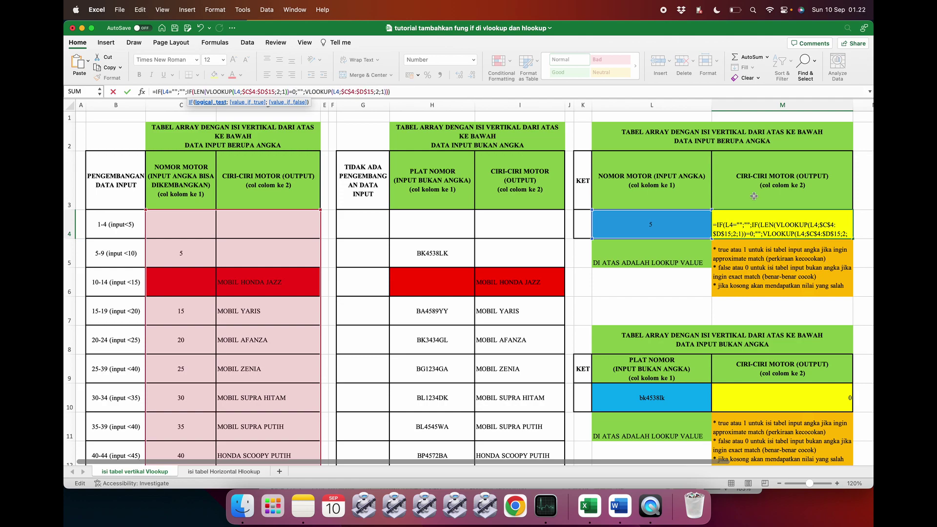
{"action": "key", "text": "Return"}
Step: Check the output in M4 against the input in L4, and inspect M10 and L10 of the plate-number lookup
{"action": "left_click", "coordinate": [754, 224]}
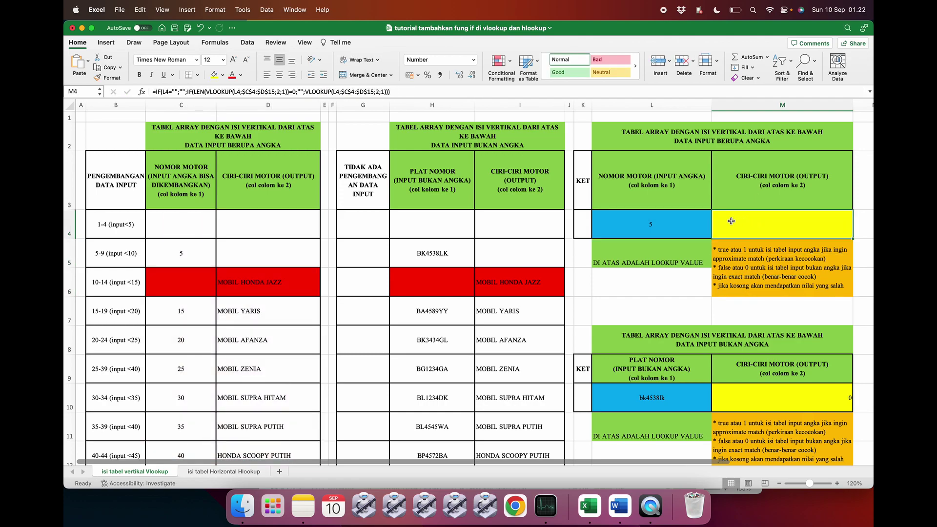
{"action": "left_click", "coordinate": [669, 229]}
{"action": "left_click", "coordinate": [770, 226]}
{"action": "left_click", "coordinate": [728, 395]}
{"action": "left_click", "coordinate": [672, 394]}
Step: Wrap M10's VLOOKUP in an IF that tests L10="" and returns "" when the plate-number input is empty
{"action": "scroll", "coordinate": [709, 398], "scroll_direction": "down", "scroll_amount": 2}
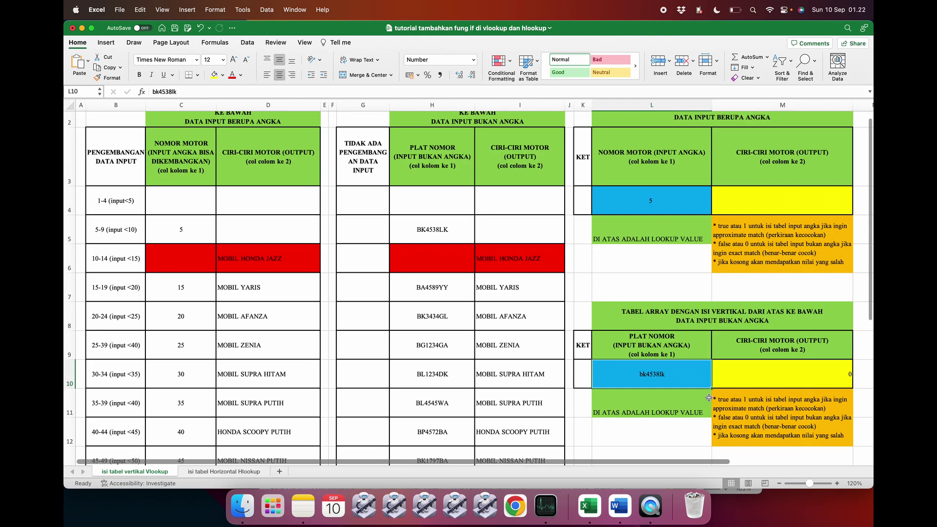
{"action": "left_click", "coordinate": [761, 360]}
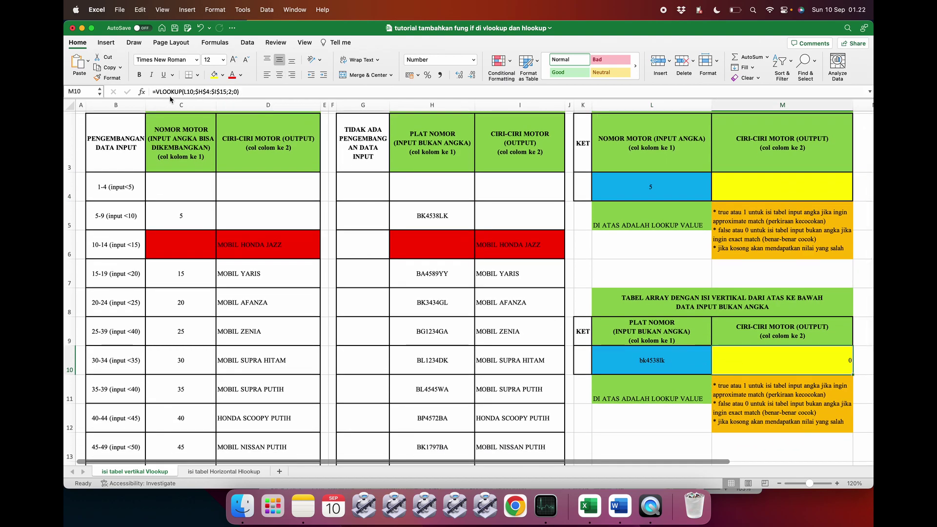
{"action": "left_click", "coordinate": [155, 91]}
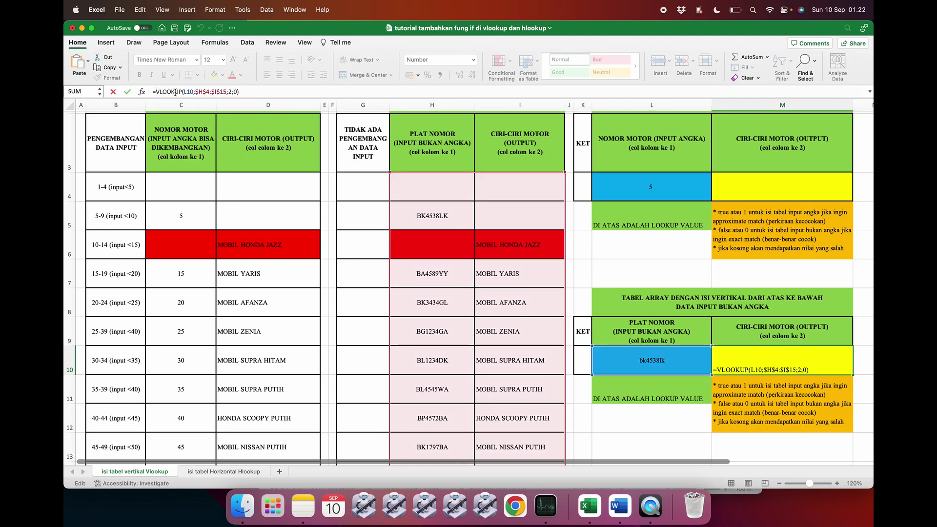
{"action": "type", "text": "if("}
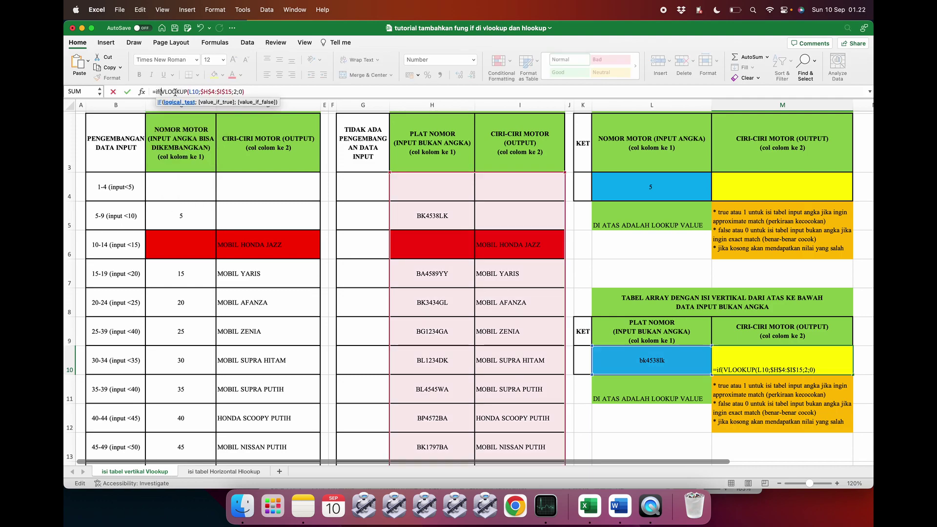
{"action": "left_click", "coordinate": [633, 359]}
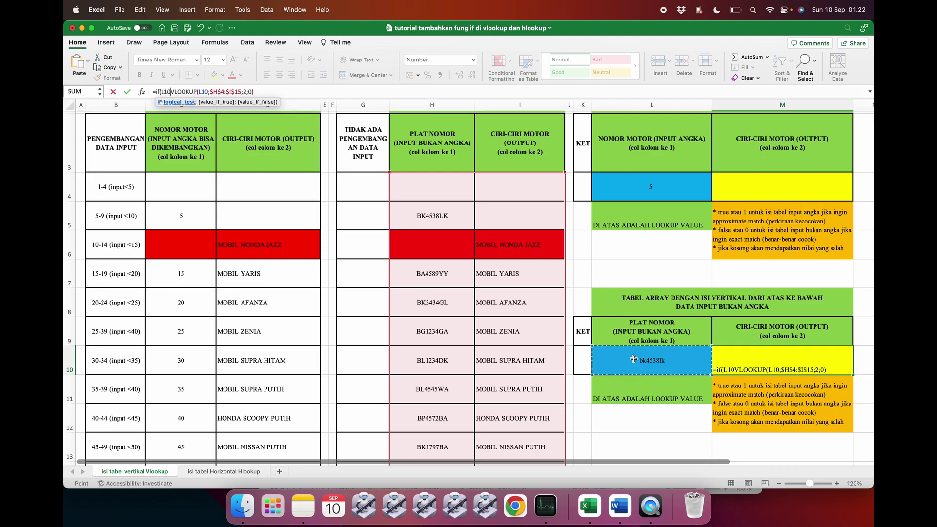
{"action": "type", "text": "="}
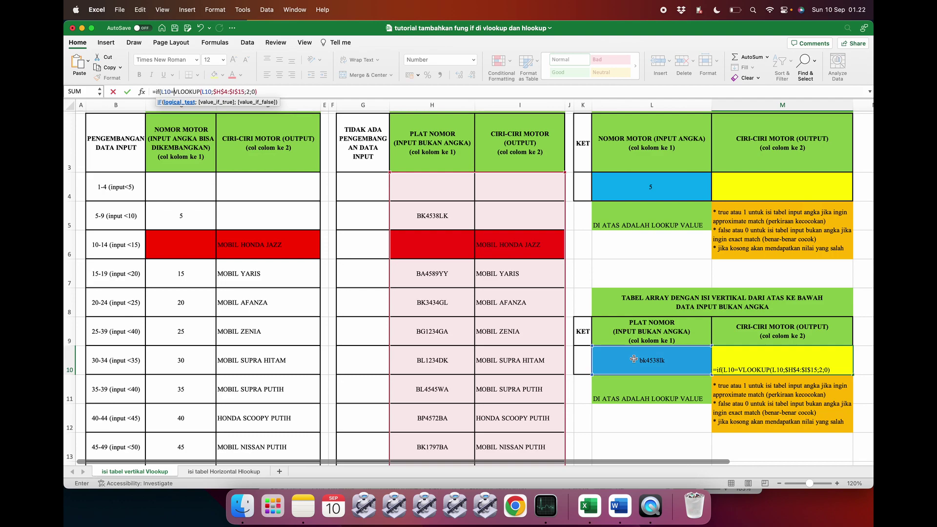
{"action": "type", "text": "\"\""}
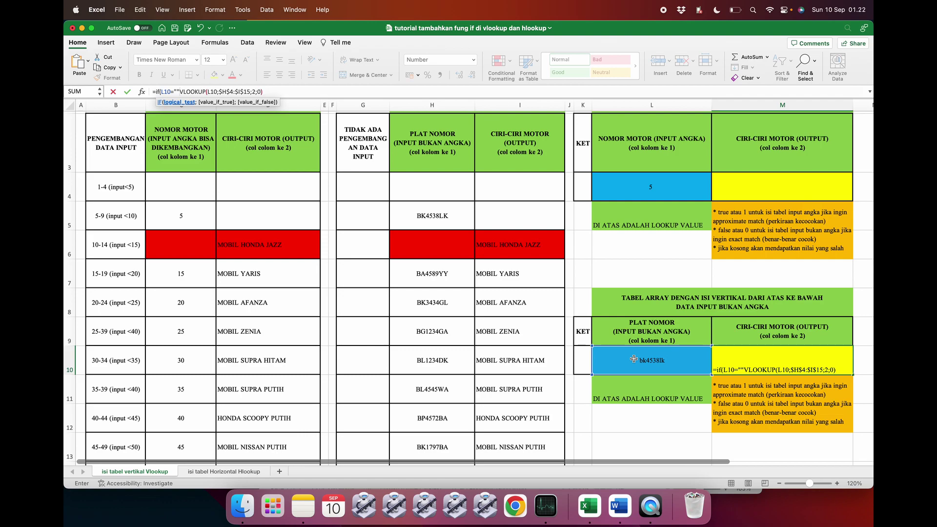
{"action": "type", "text": ";\"\""}
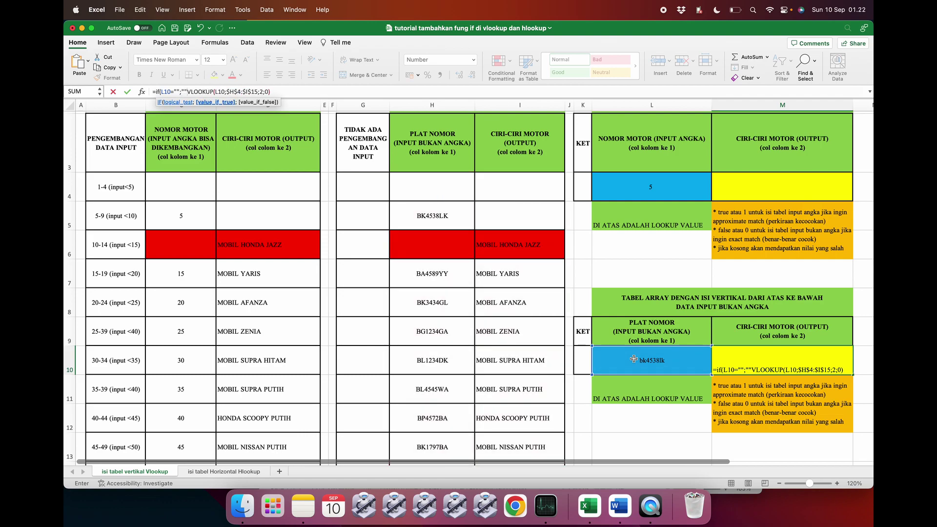
{"action": "type", "text": ";"}
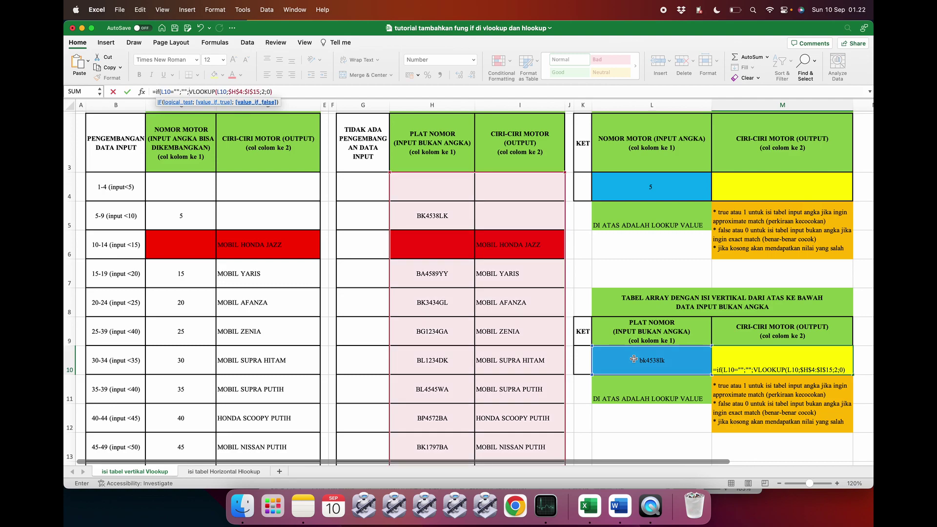
Step: Insert a nested IF with len()=0 as its test and "" as its true result before M10's VLOOKUP
{"action": "type", "text": "if"}
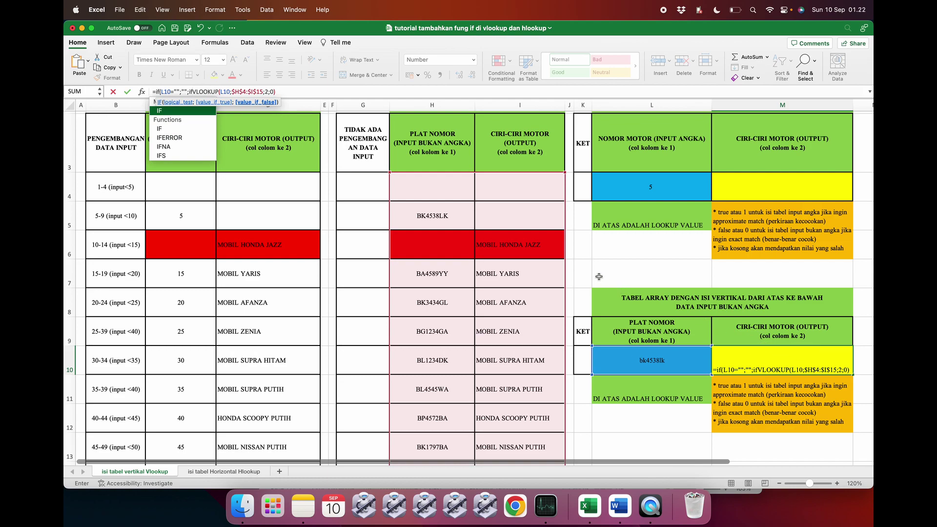
{"action": "type", "text": "("}
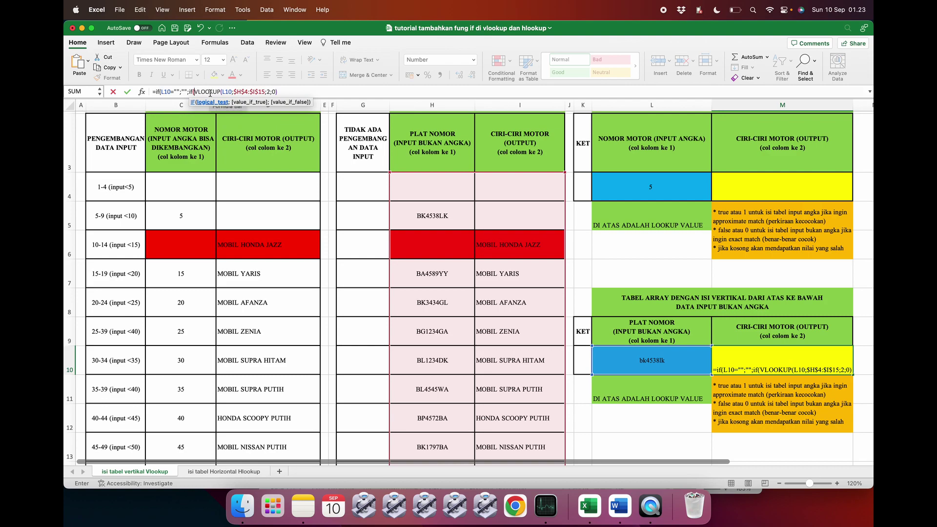
{"action": "type", "text": "len()"}
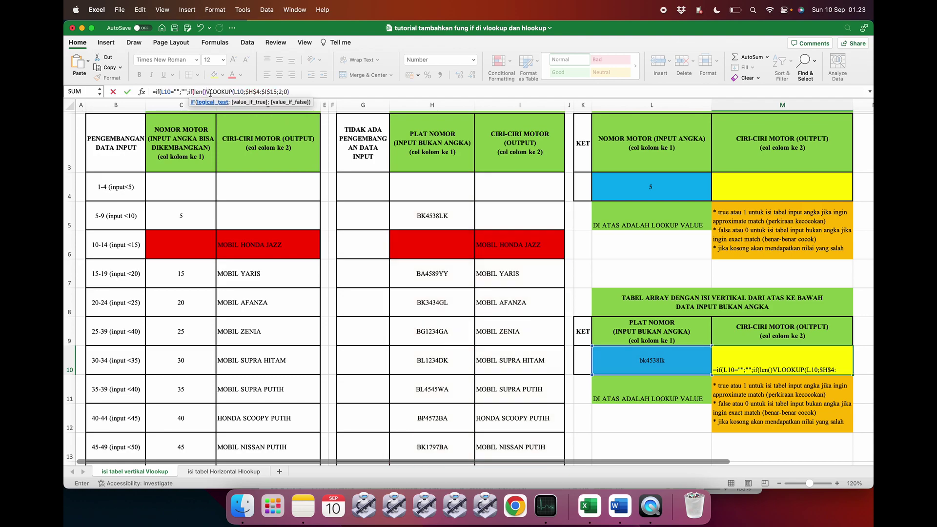
{"action": "type", "text": "=0"}
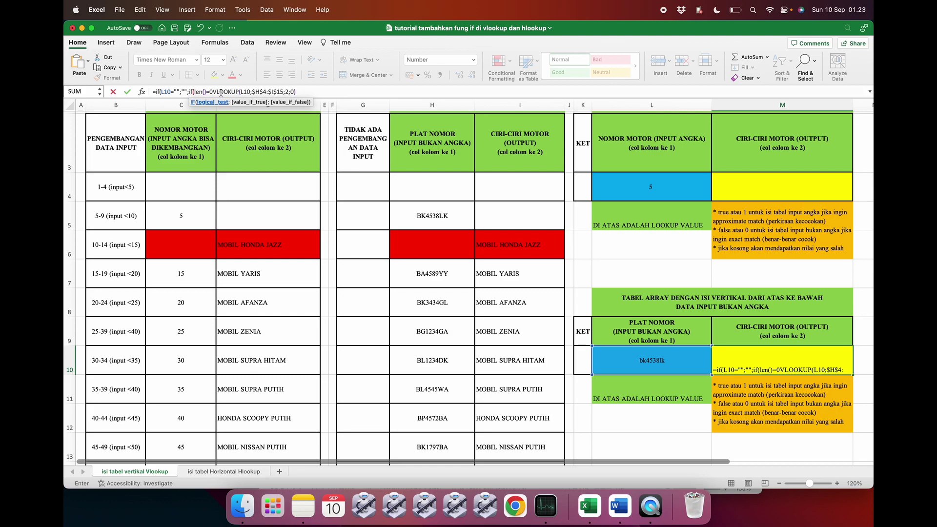
{"action": "type", "text": ";\"\""}
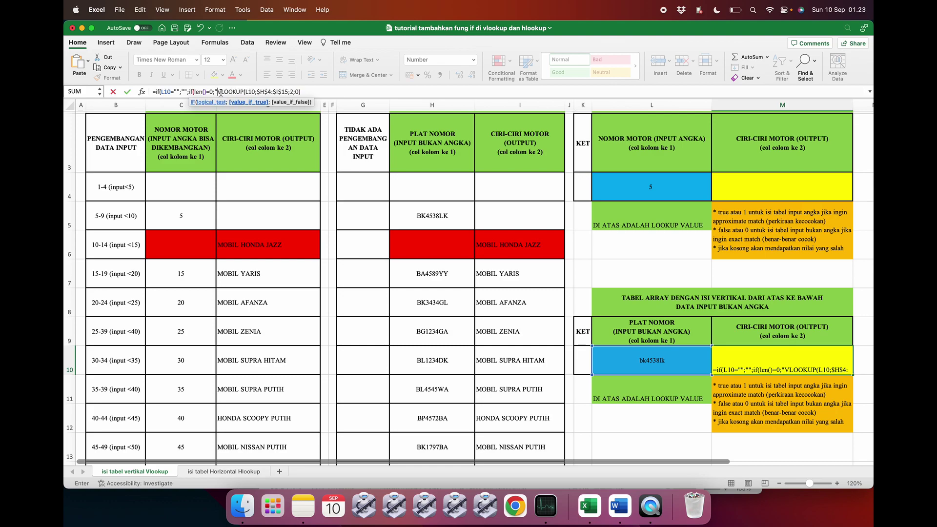
{"action": "type", "text": ";"}
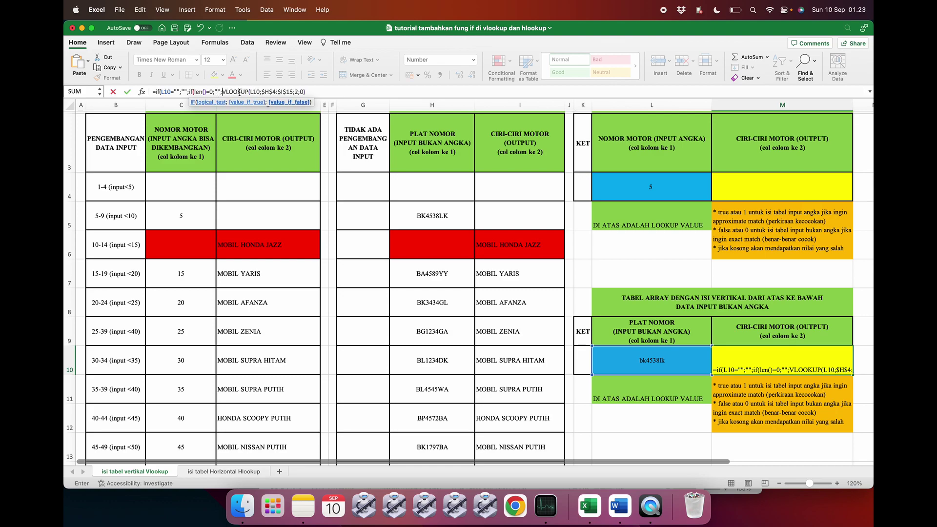
Step: Copy VLOOKUP(L10;$H$4:$I$15;2;0) into M10's LEN function, close both IF functions with )) and commit the formula
{"action": "left_click_drag", "start_coordinate": [223, 92], "coordinate": [316, 91]}
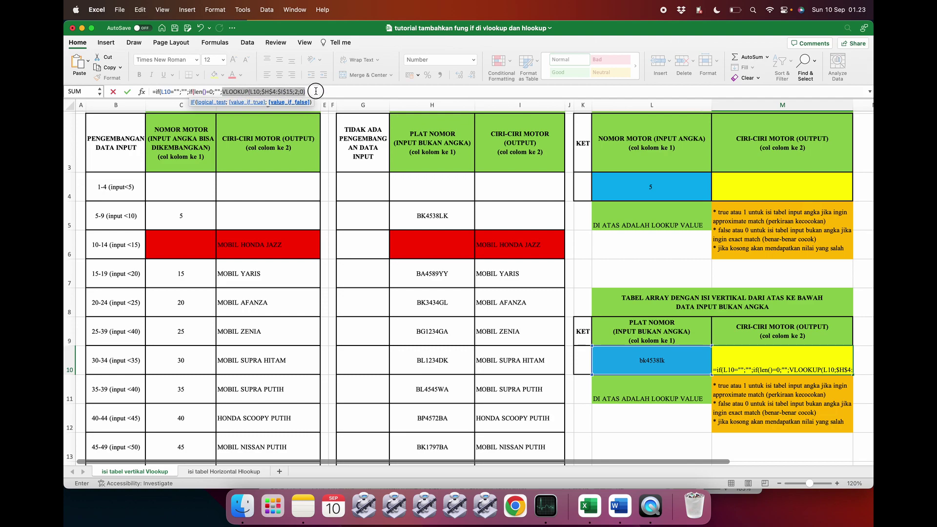
{"action": "key", "text": "ctrl+c"}
{"action": "left_click", "coordinate": [204, 93]}
{"action": "key", "text": "ctrl+v"}
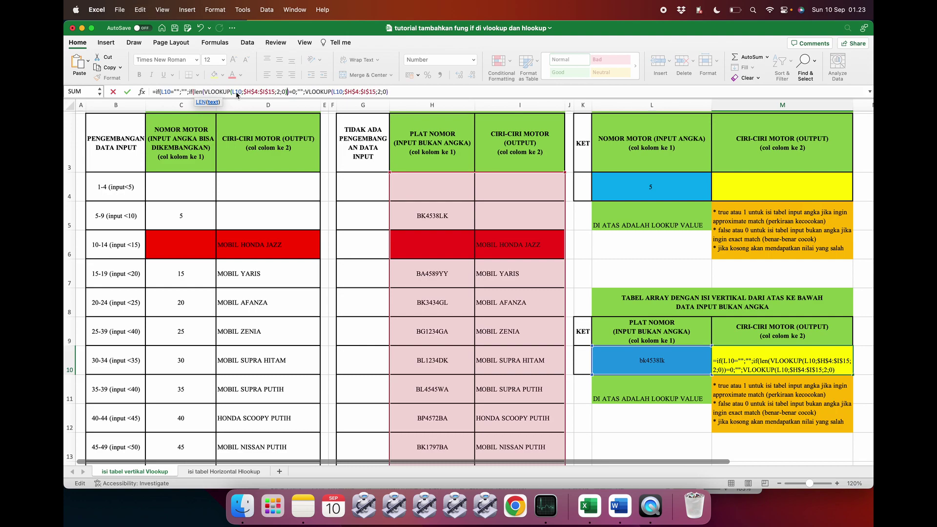
{"action": "left_click", "coordinate": [399, 92]}
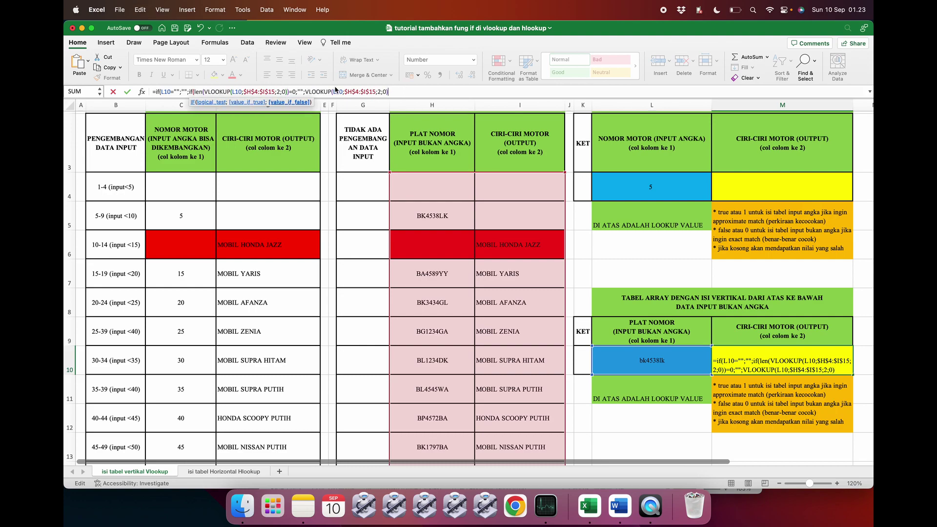
{"action": "type", "text": "))"}
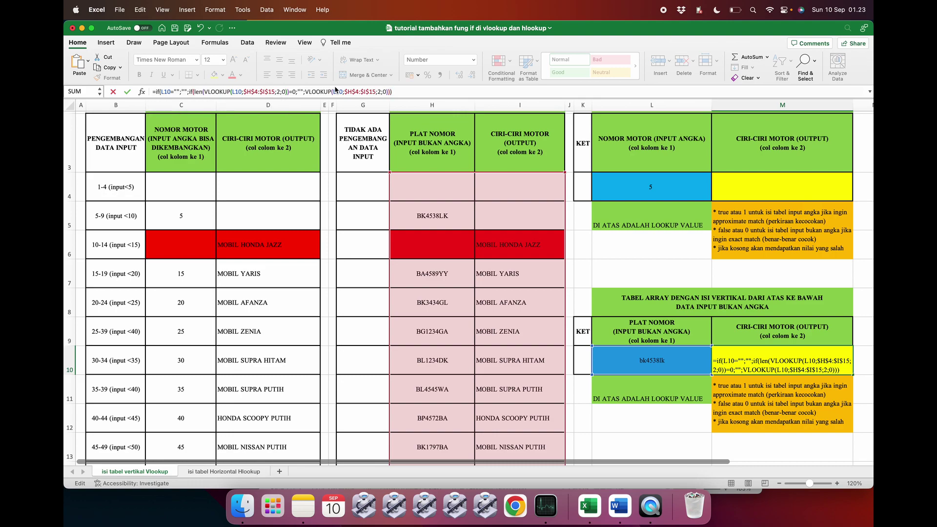
{"action": "key", "text": "Return"}
Step: Clear the plate-number lookup value in L10 to test M10 with an empty input, and check H4
{"action": "left_click", "coordinate": [674, 366]}
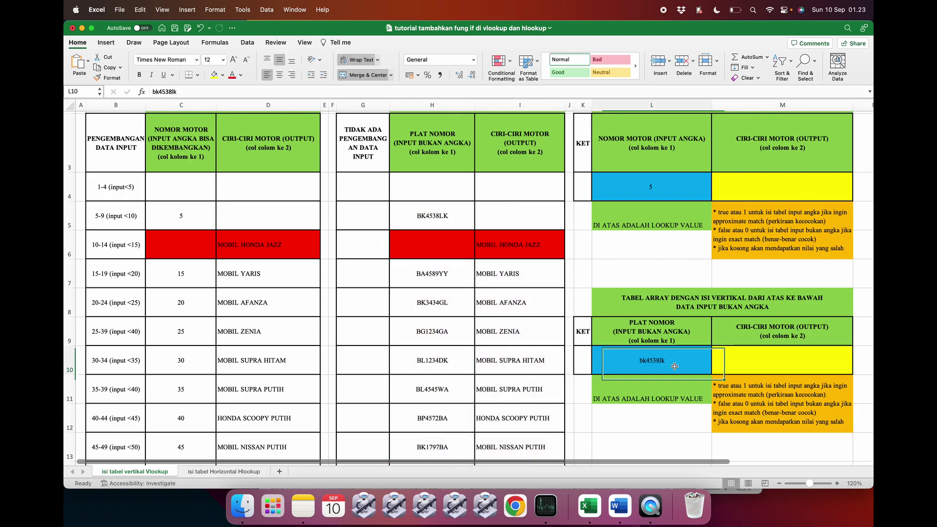
{"action": "key", "text": "Delete"}
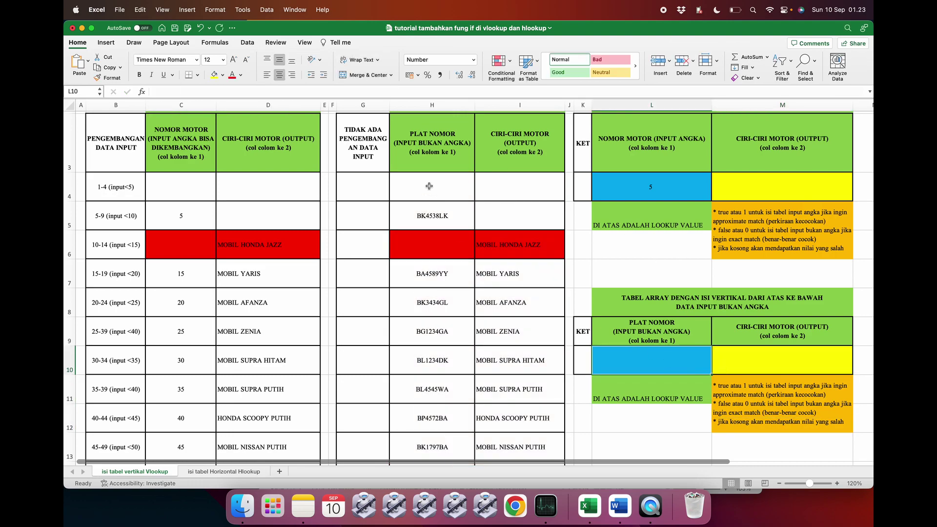
{"action": "left_click", "coordinate": [426, 188]}
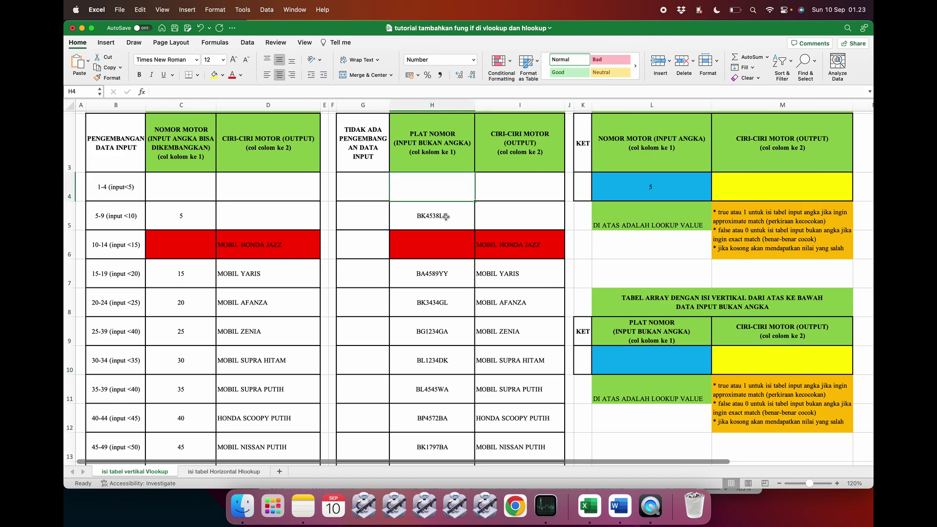
Step: Enter bk4538lk as the lookup value in L10 and check the output in M10
{"action": "left_click", "coordinate": [631, 359]}
{"action": "type", "text": "b"}
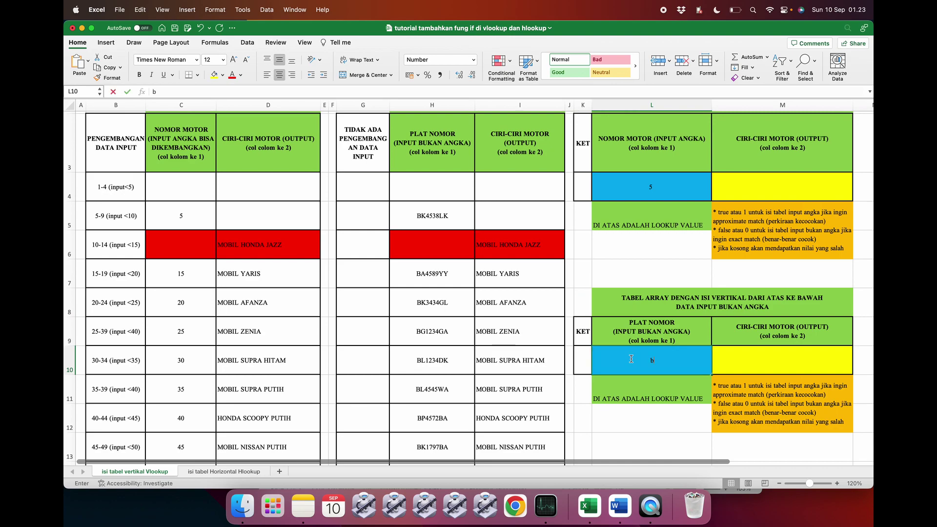
{"action": "type", "text": "k4538lk"}
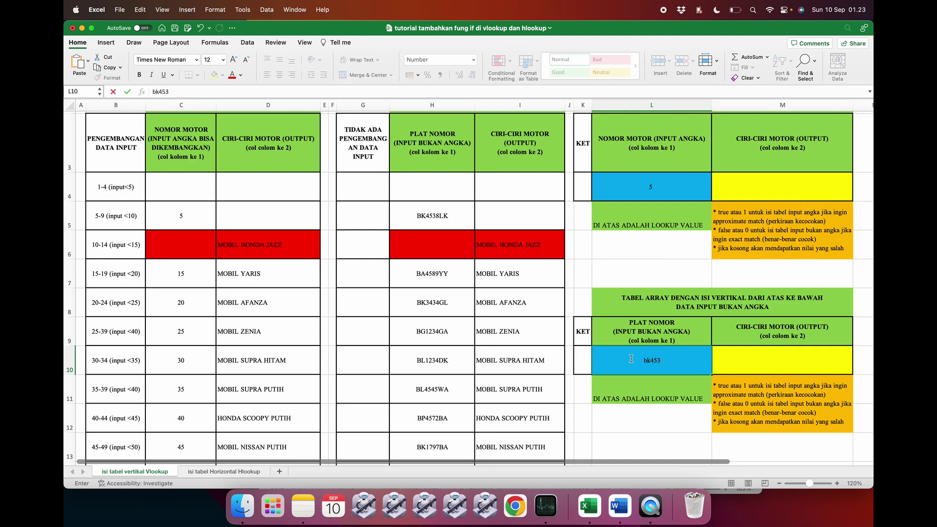
{"action": "key", "text": "Return"}
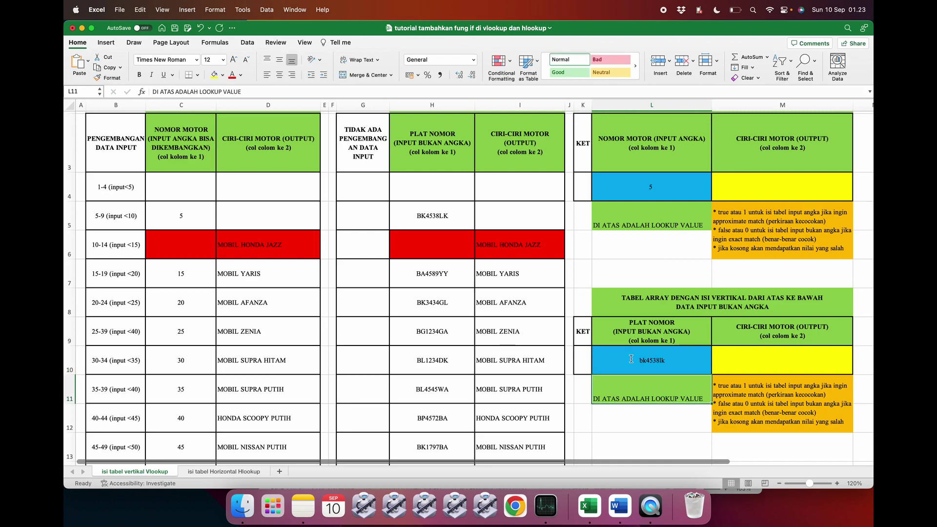
{"action": "left_click", "coordinate": [758, 360]}
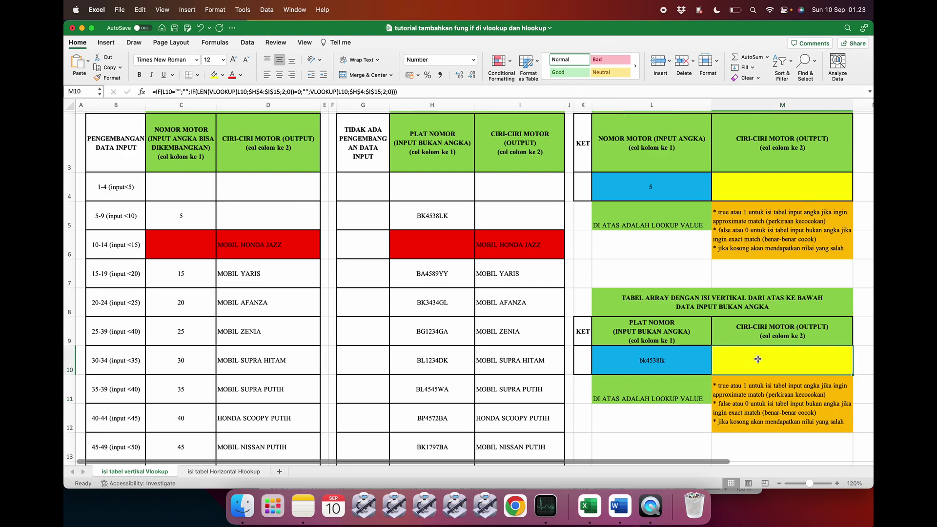
Step: Test M10 with ba4589yy as the lookup value in L10, and clear L10
{"action": "left_click", "coordinate": [678, 360]}
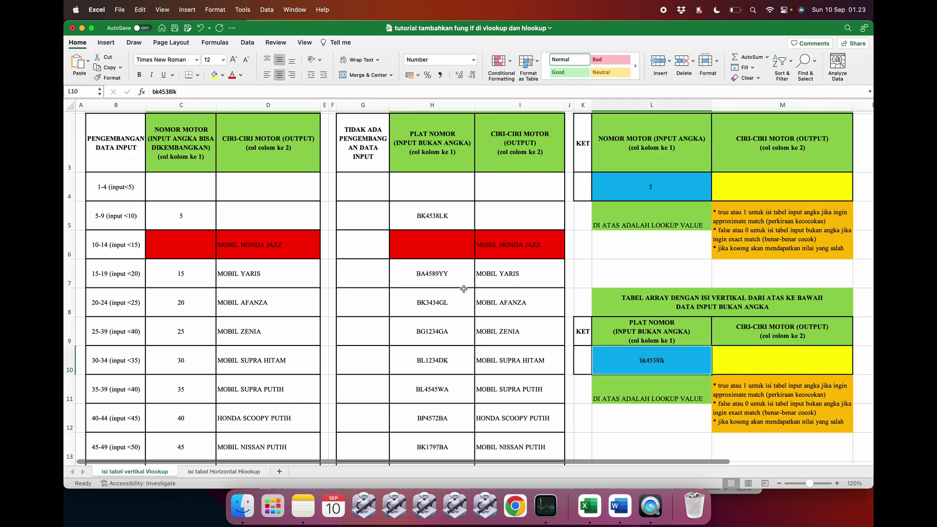
{"action": "type", "text": "ba"}
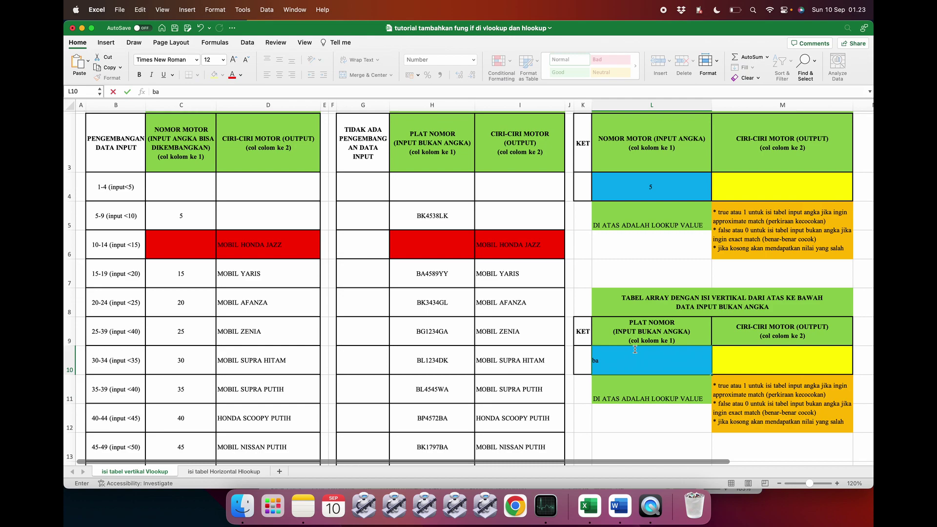
{"action": "type", "text": "4589yy"}
{"action": "key", "text": "Tab"}
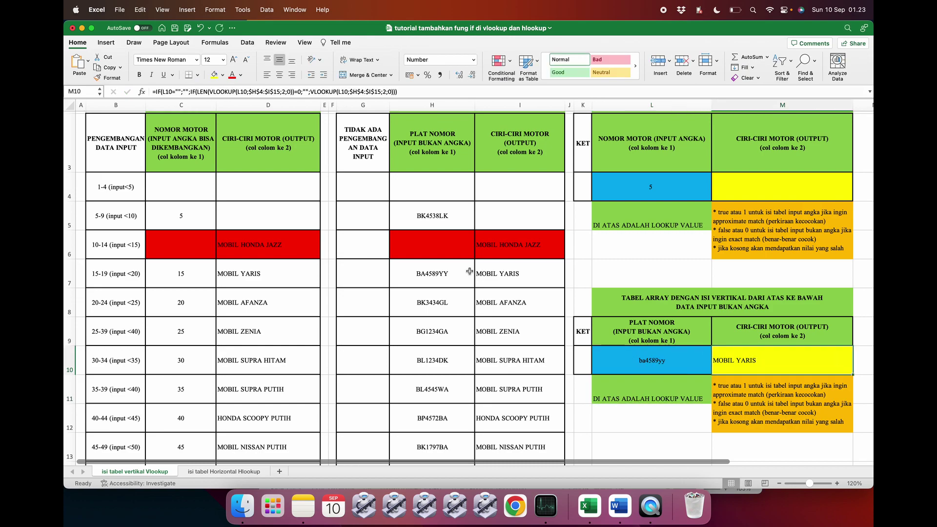
{"action": "left_click", "coordinate": [642, 353]}
{"action": "key", "text": "Delete"}
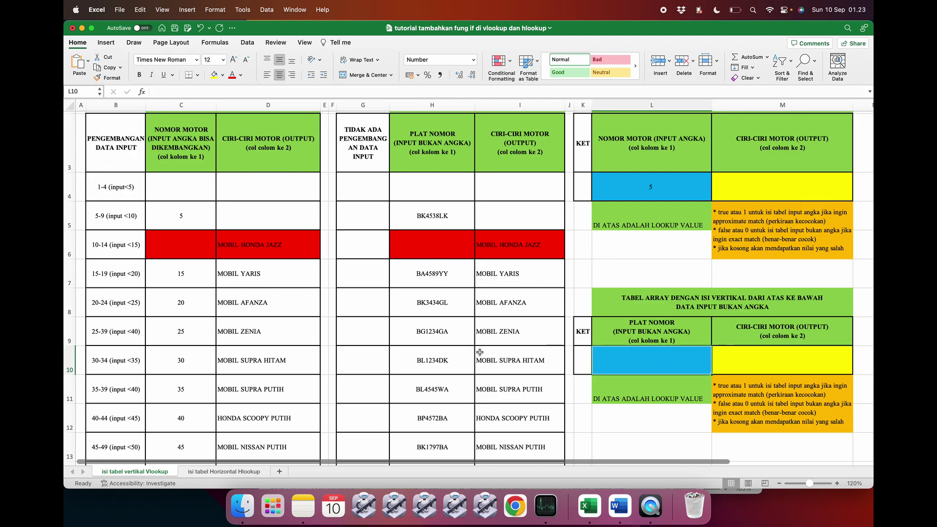
Step: On the isi tabel Horizontal Hlookup sheet, insert if(D10="";"" before HLOOKUP in D11's formula
{"action": "left_click", "coordinate": [223, 472]}
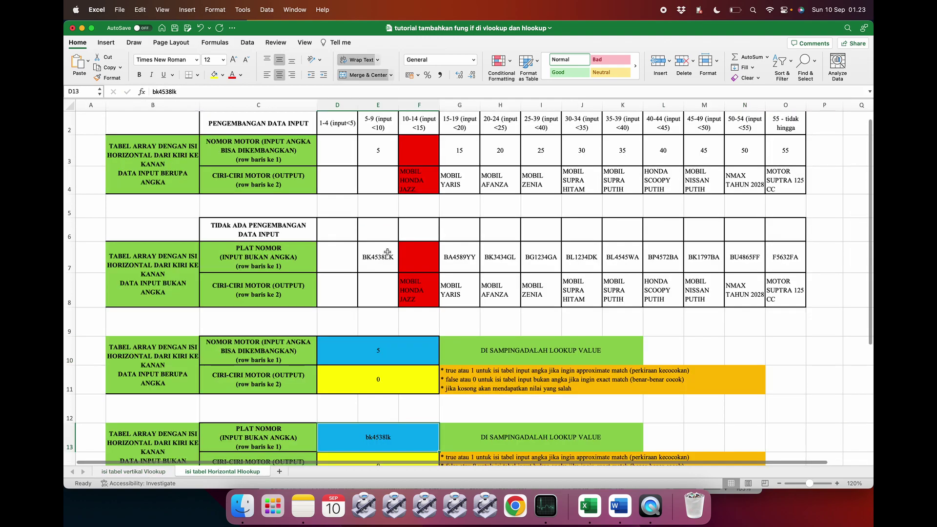
{"action": "left_click", "coordinate": [375, 372]}
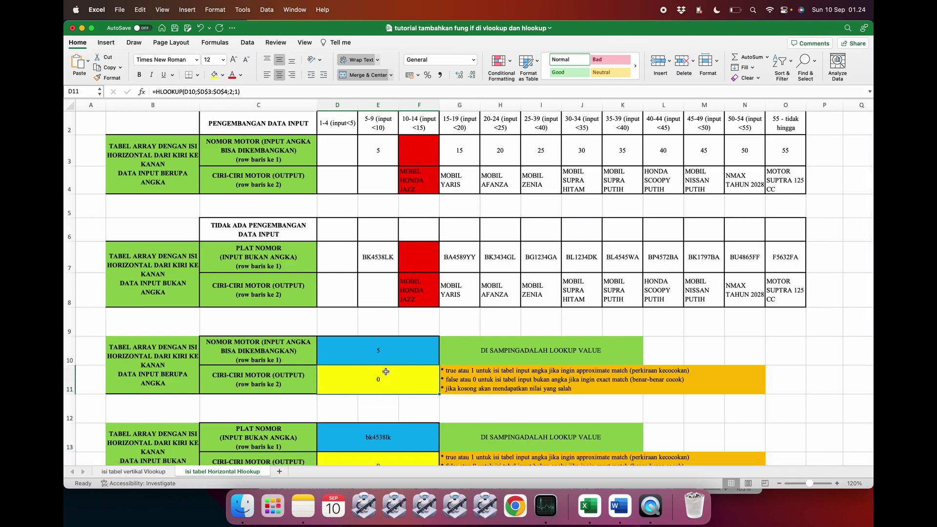
{"action": "left_click", "coordinate": [157, 89]}
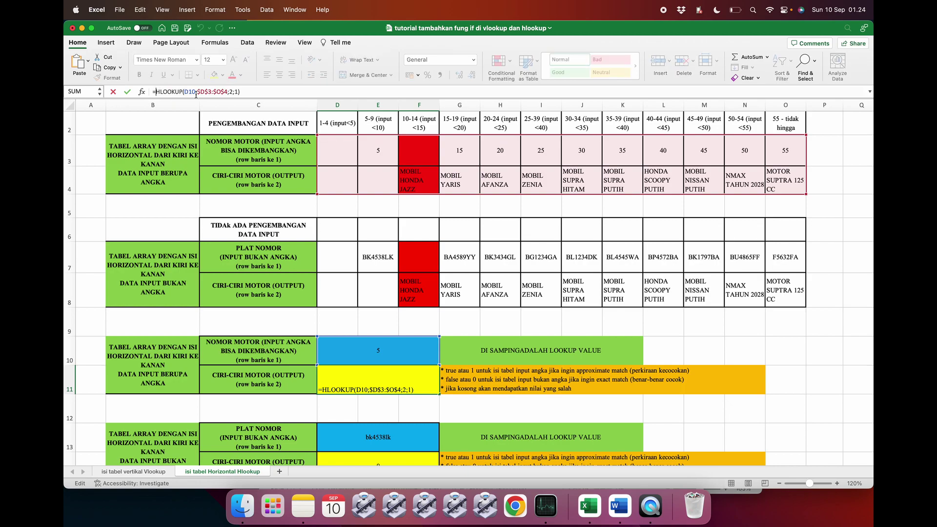
{"action": "type", "text": "if("}
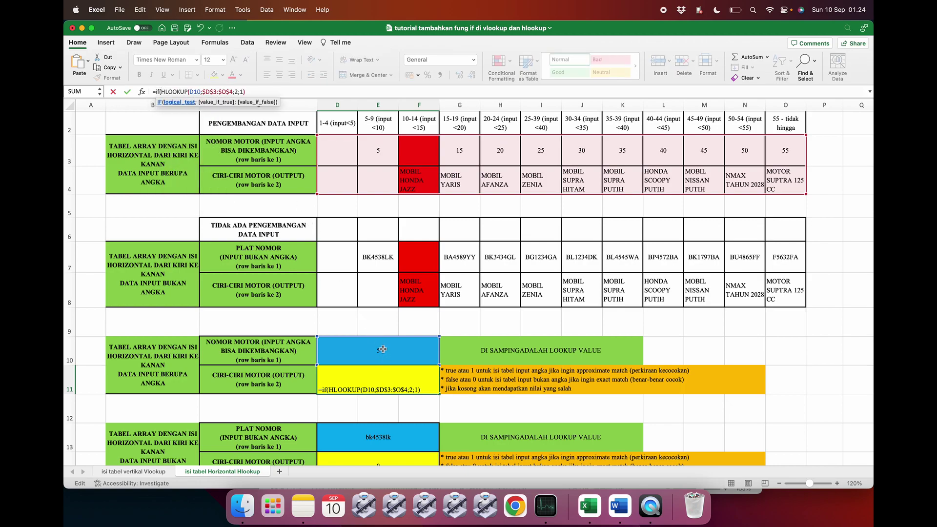
{"action": "left_click", "coordinate": [400, 350]}
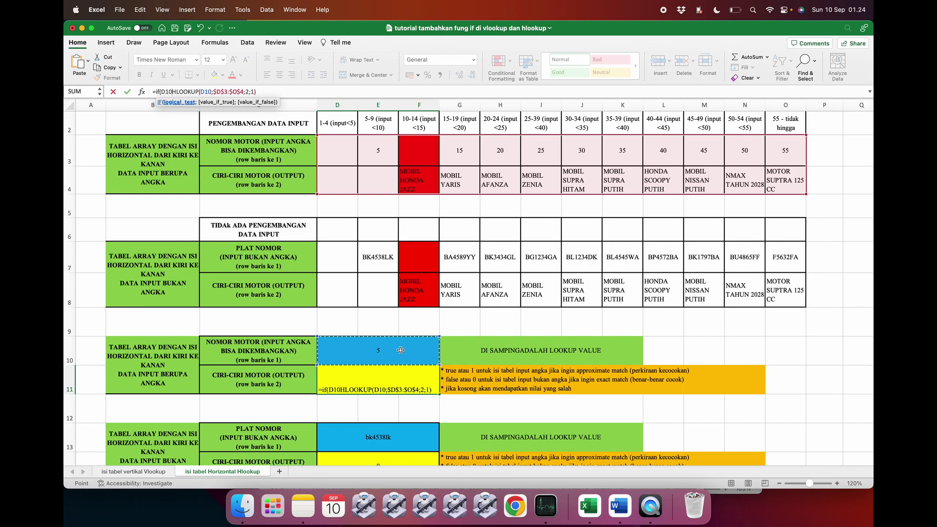
{"action": "type", "text": "-"}
{"action": "key", "text": "BackSpace"}
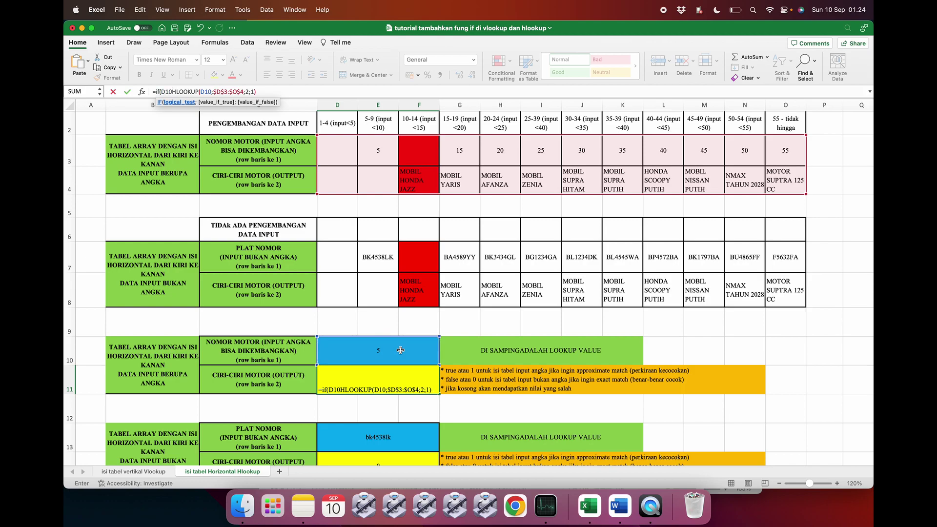
{"action": "type", "text": "="}
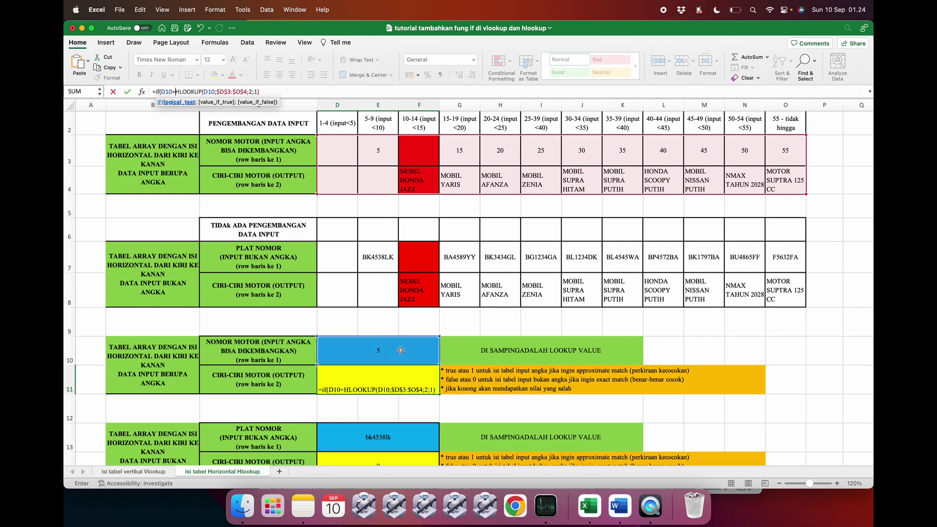
{"action": "type", "text": "\"\""}
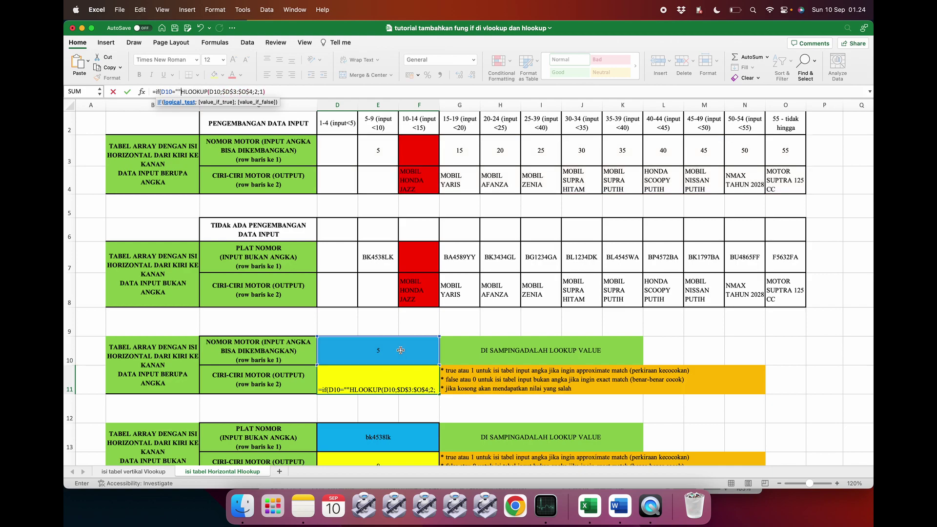
{"action": "type", "text": ";\"\""}
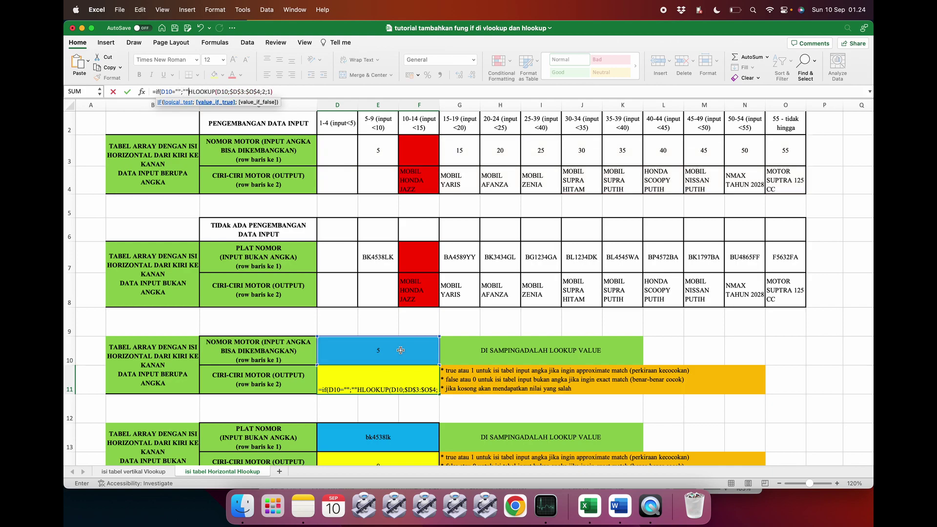
Step: Add the nested ;if(len()=0;""; before HLOOKUP in D11's formula, leaving LEN's argument empty
{"action": "type", "text": ";if"}
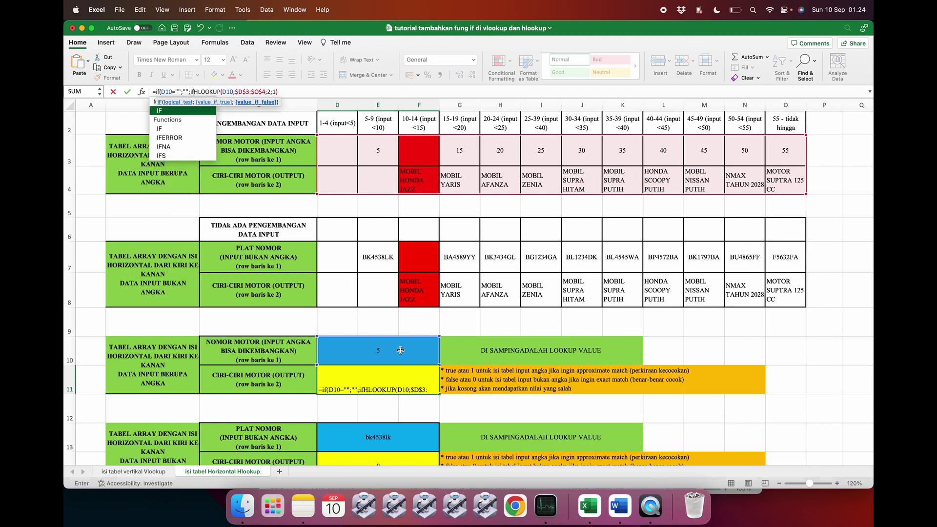
{"action": "type", "text": "("}
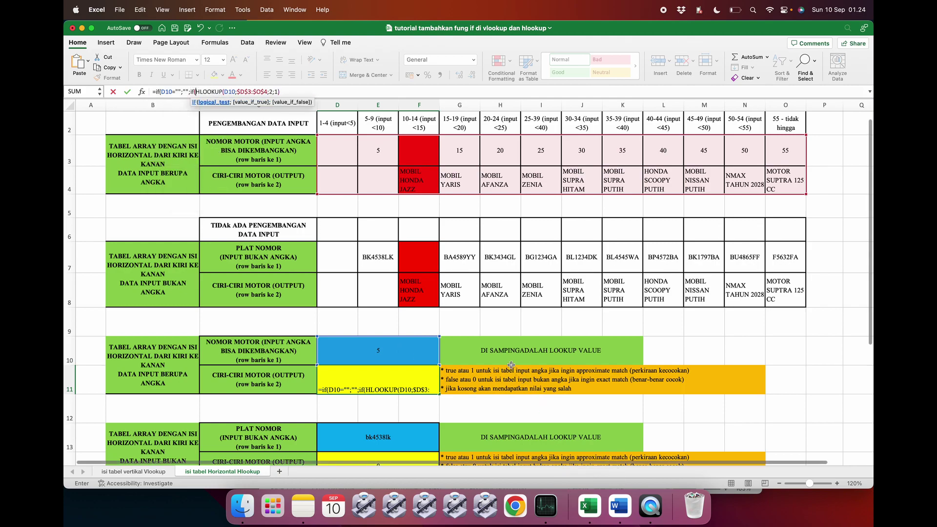
{"action": "type", "text": "len"}
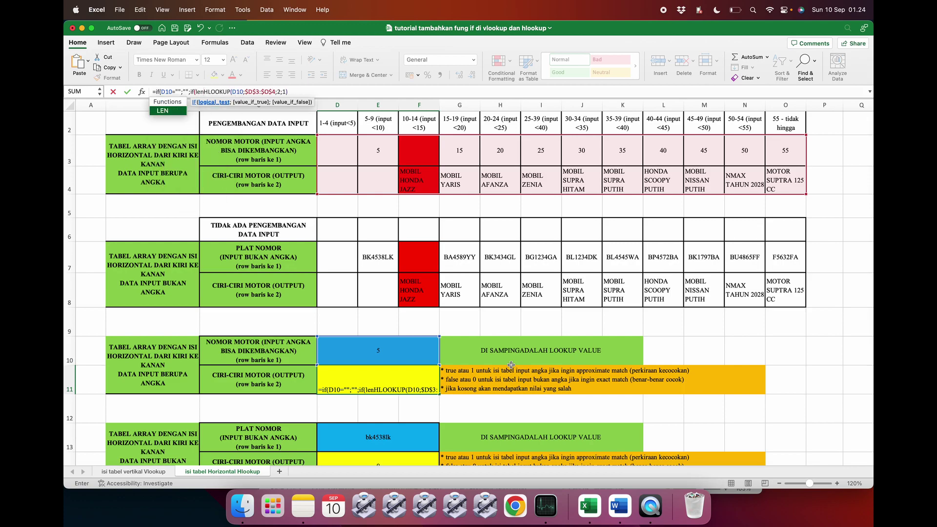
{"action": "type", "text": "()"}
{"action": "key", "text": "Left"}
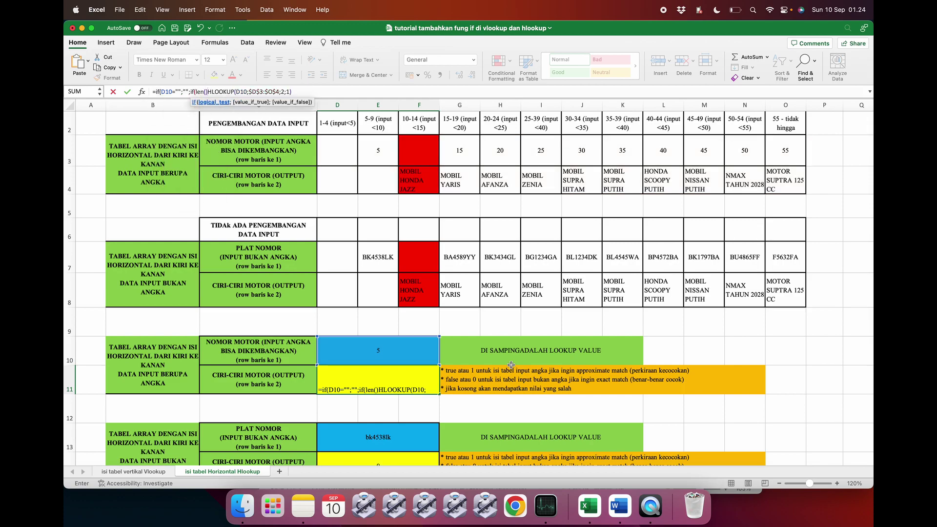
{"action": "type", "text": "="}
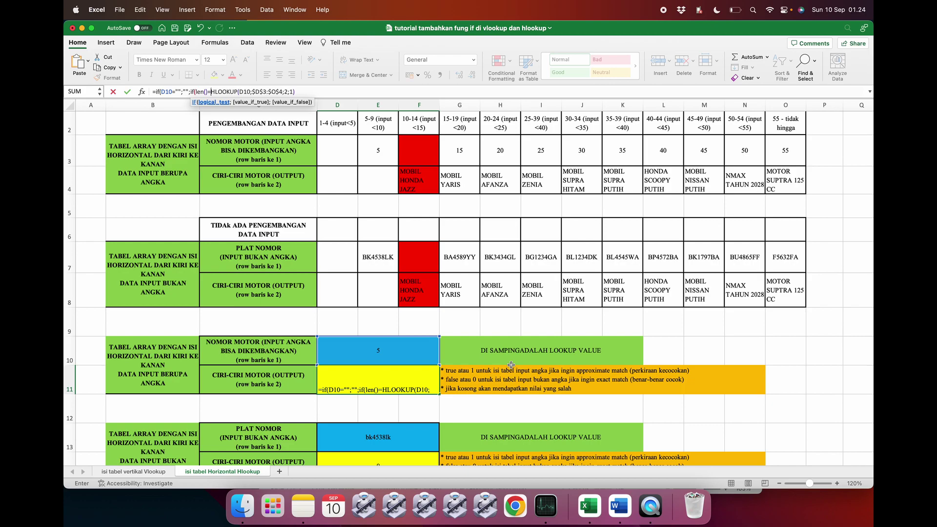
{"action": "type", "text": "0;"}
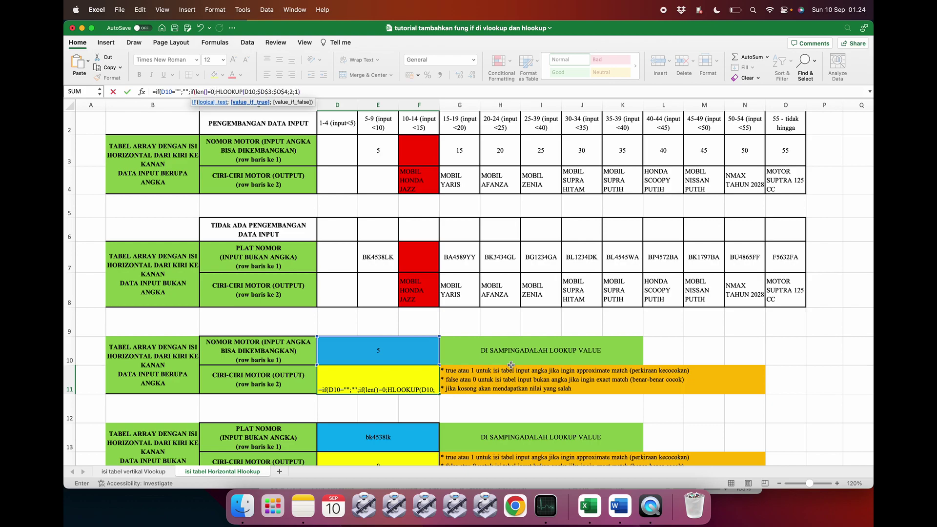
{"action": "type", "text": "\"\";"}
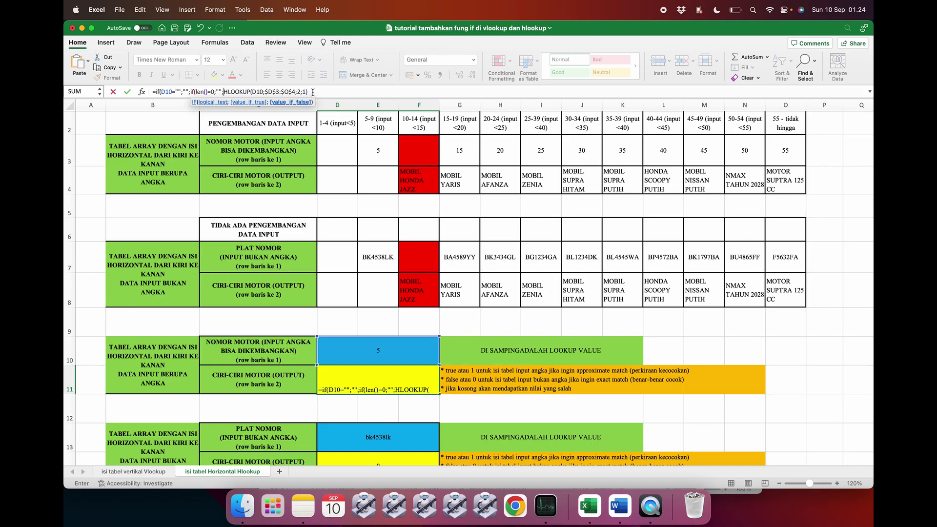
Step: Copy HLOOKUP(D10;$D$3:$O$4;2;1) into D11's LEN function, close both IF functions with )) and commit the formula
{"action": "left_click_drag", "start_coordinate": [308, 92], "coordinate": [223, 92]}
{"action": "key", "text": "cmd+c"}
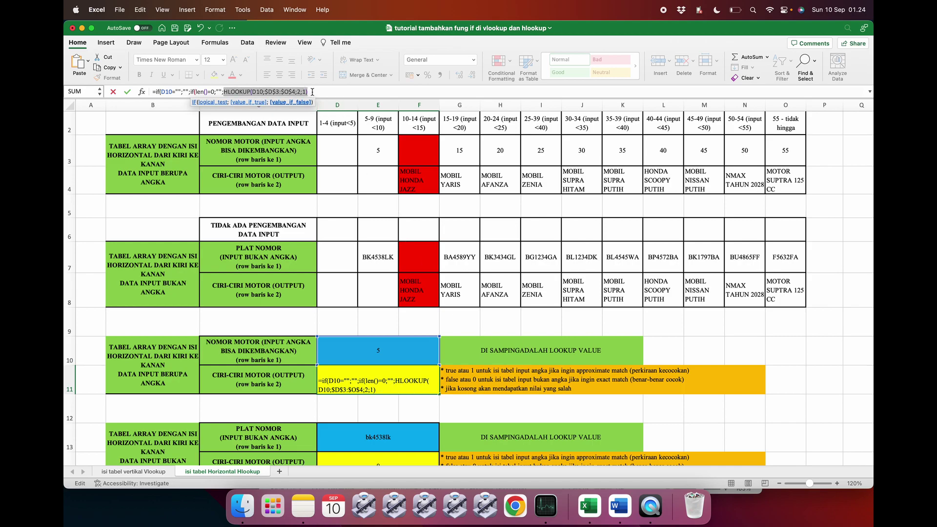
{"action": "left_click", "coordinate": [206, 91]}
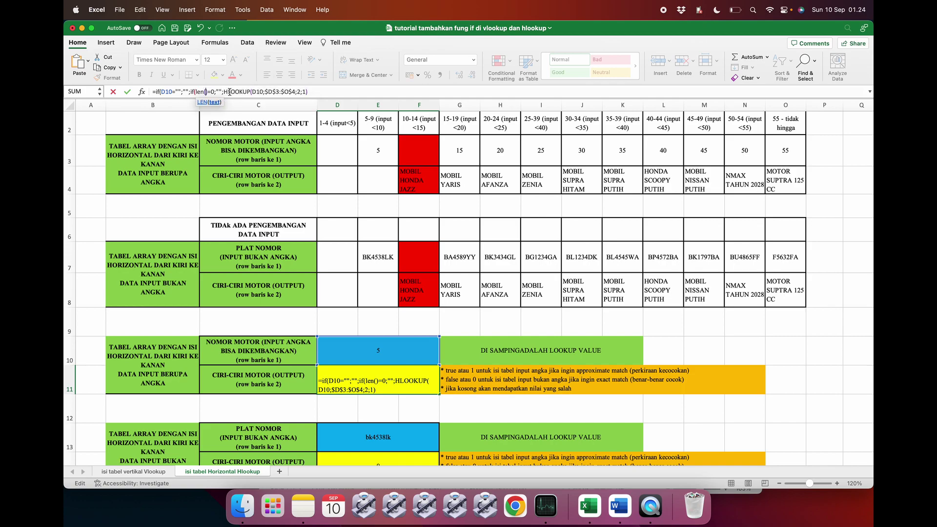
{"action": "key", "text": "cmd+v"}
{"action": "left_click", "coordinate": [398, 91]}
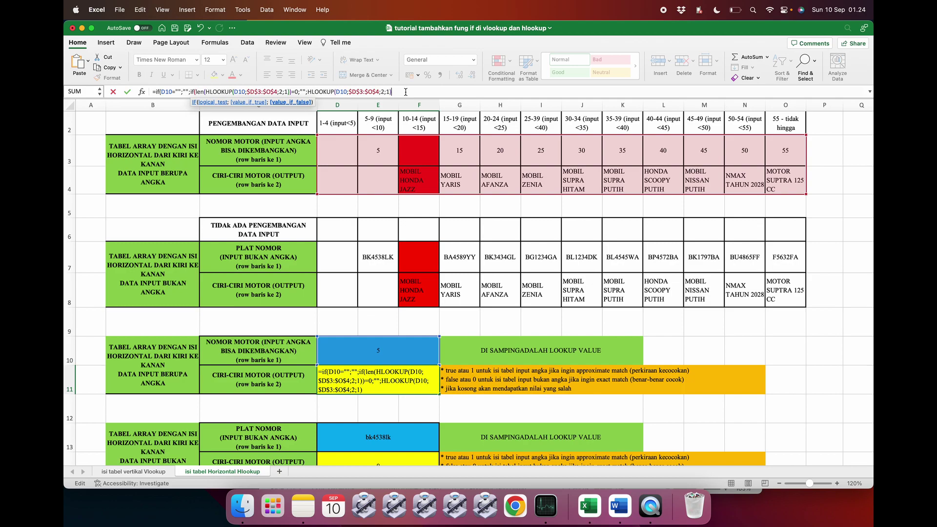
{"action": "type", "text": "))"}
{"action": "key", "text": "Return"}
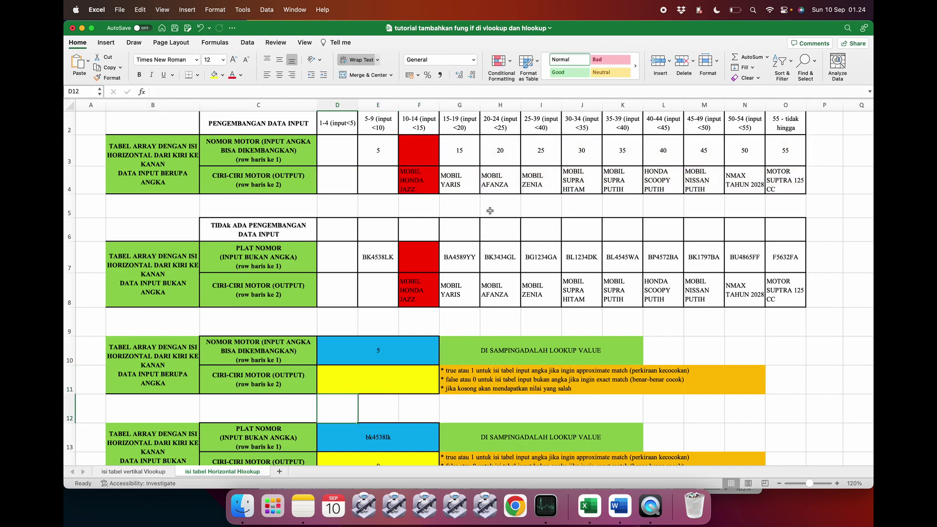
Step: Clear the motor-number lookup value in D10 to test D11 with an empty input
{"action": "scroll", "coordinate": [433, 309], "scroll_direction": "down", "scroll_amount": 1}
{"action": "left_click", "coordinate": [395, 324]}
{"action": "key", "text": "Delete"}
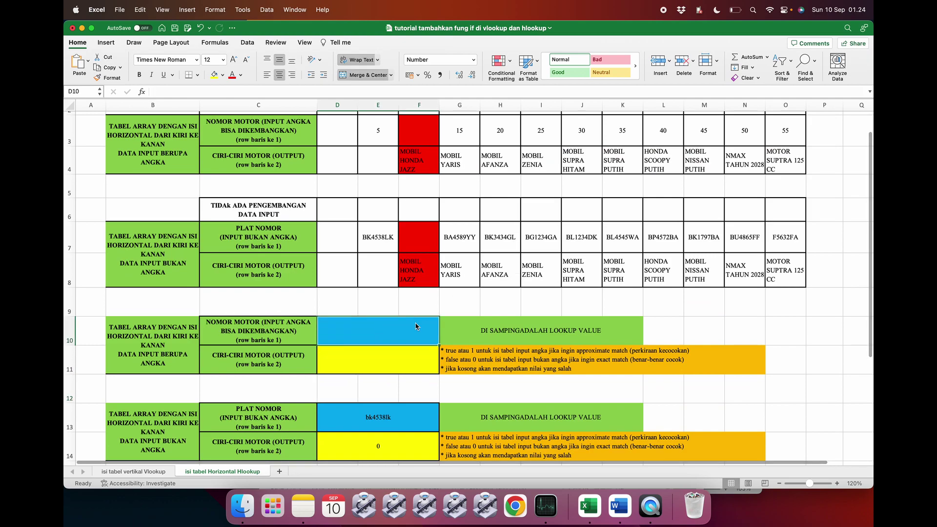
{"action": "scroll", "coordinate": [394, 324], "scroll_direction": "up", "scroll_amount": 1}
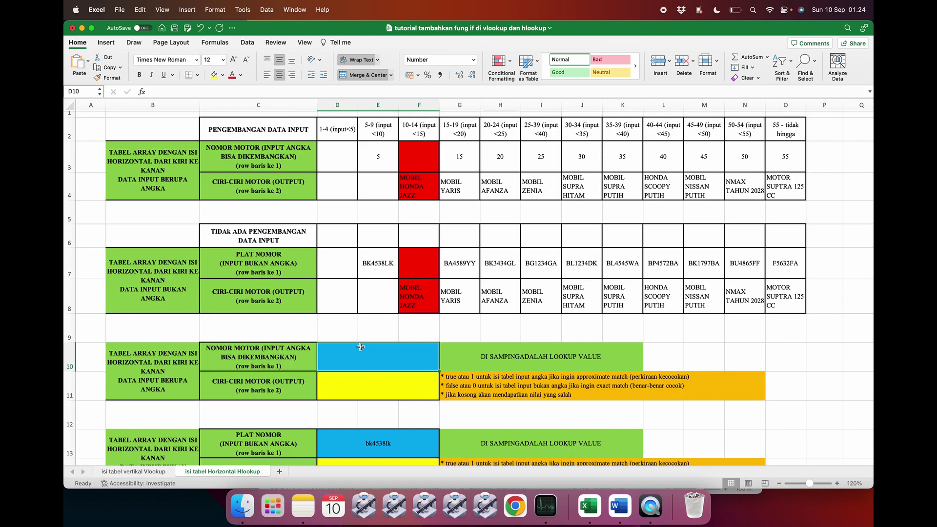
Step: Enter 5 as the lookup value in D10 to test D11 against the table column with a blank output
{"action": "double_click", "coordinate": [381, 165]}
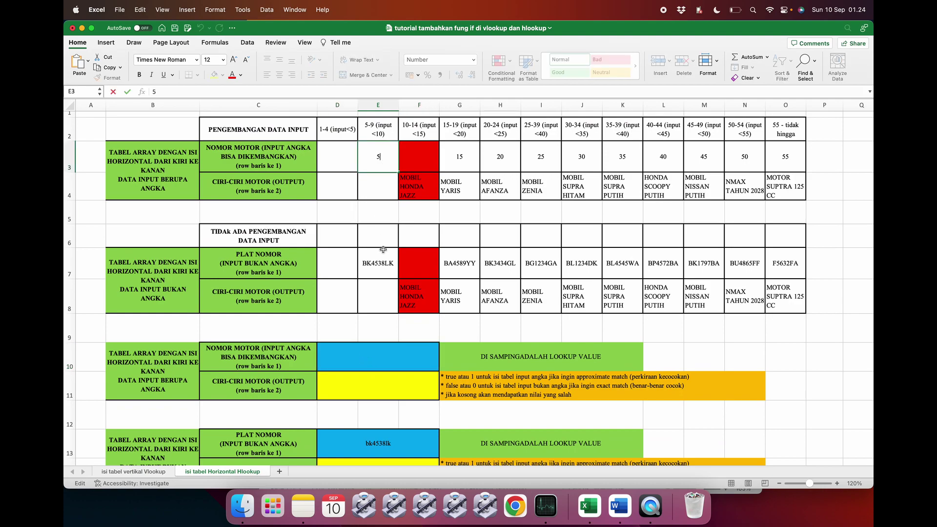
{"action": "left_click", "coordinate": [371, 363]}
{"action": "type", "text": "5"}
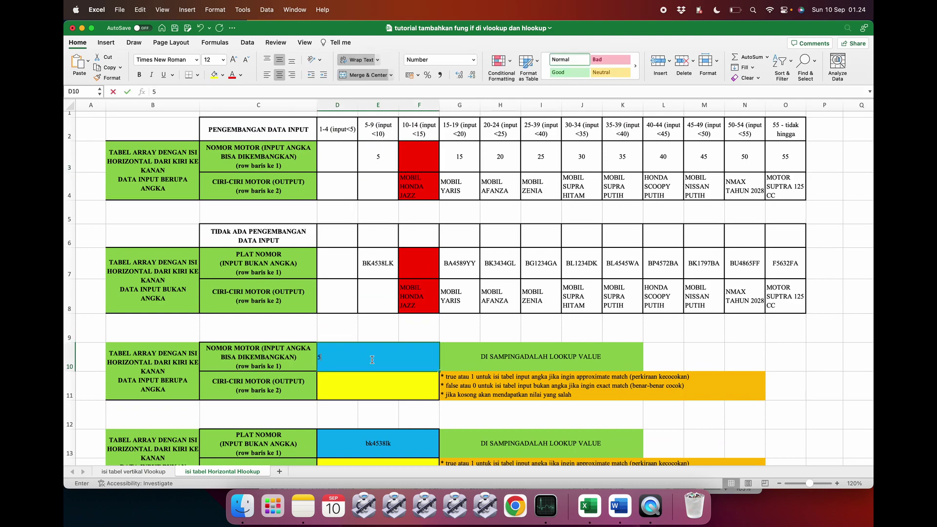
{"action": "key", "text": "Return"}
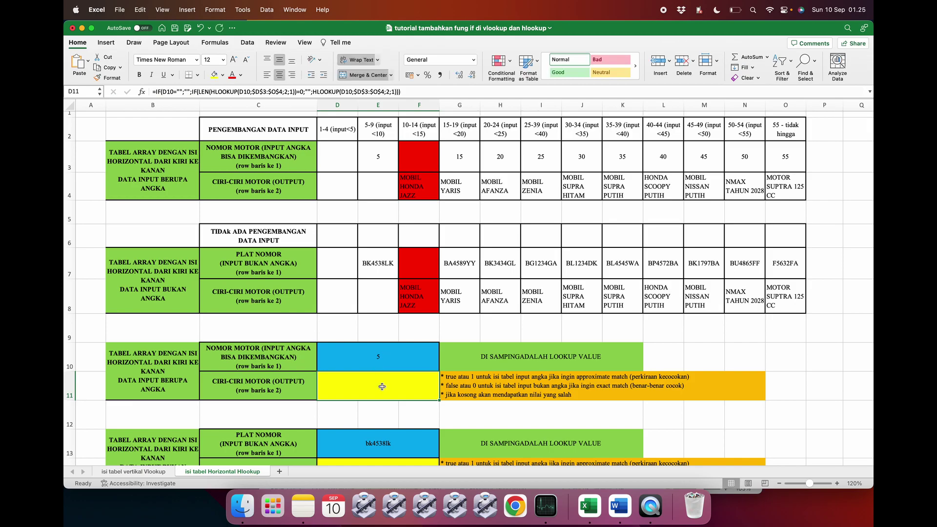
Step: Insert if(D13="";"" before HLOOKUP in D14's plate-number formula
{"action": "scroll", "coordinate": [382, 385], "scroll_direction": "down", "scroll_amount": 3}
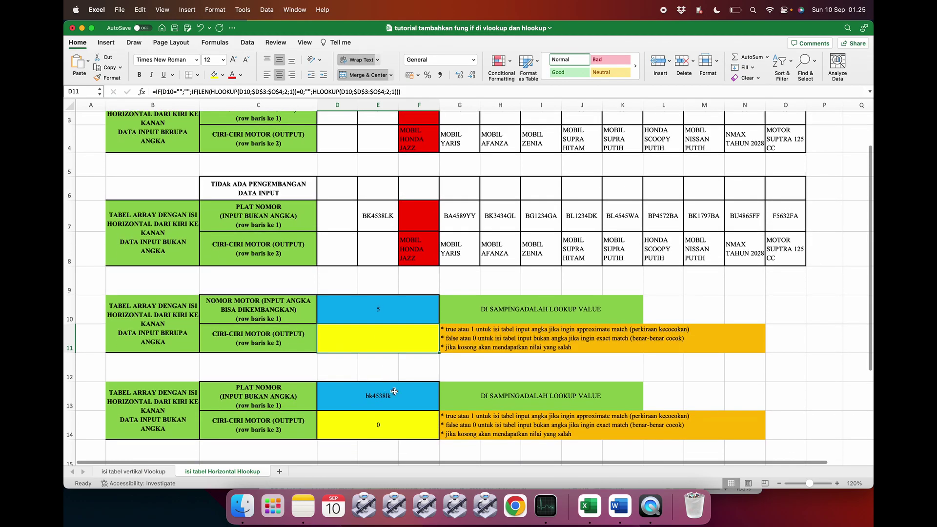
{"action": "left_click", "coordinate": [399, 394]}
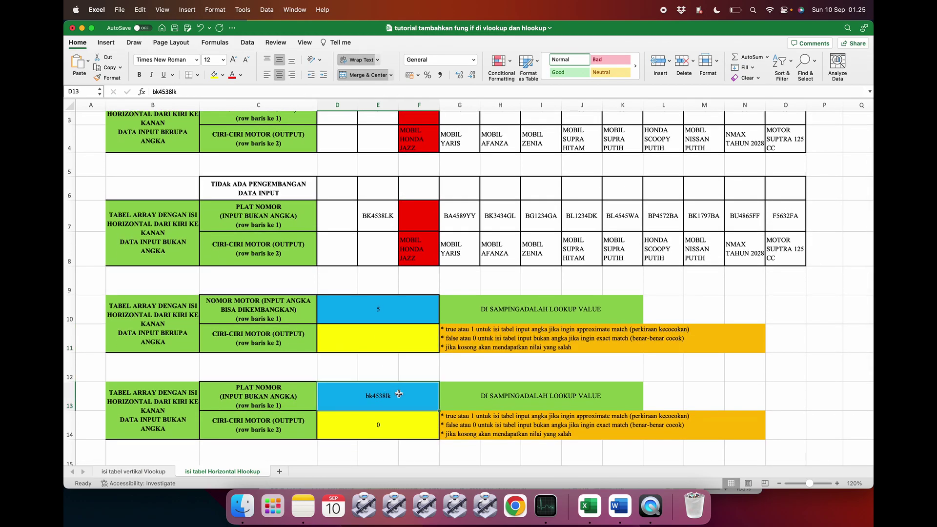
{"action": "left_click", "coordinate": [395, 420]}
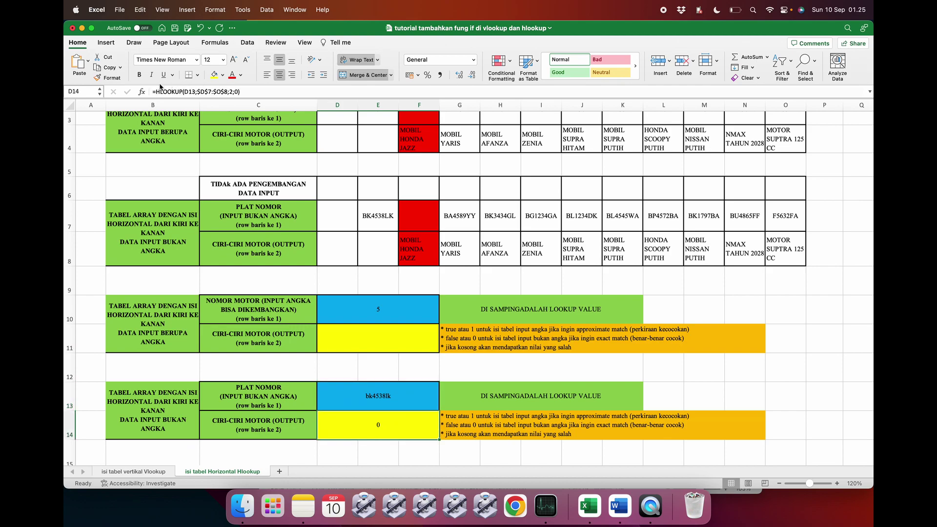
{"action": "left_click", "coordinate": [177, 92]}
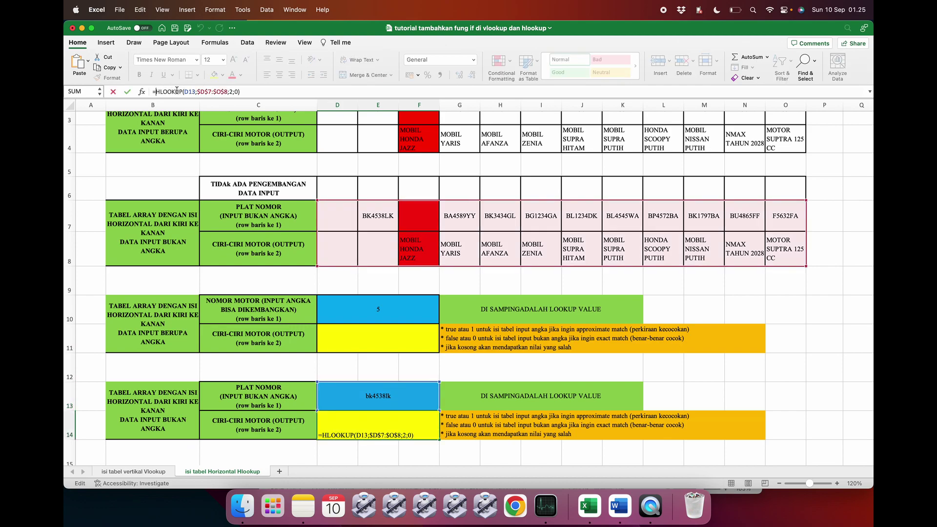
{"action": "type", "text": "if("}
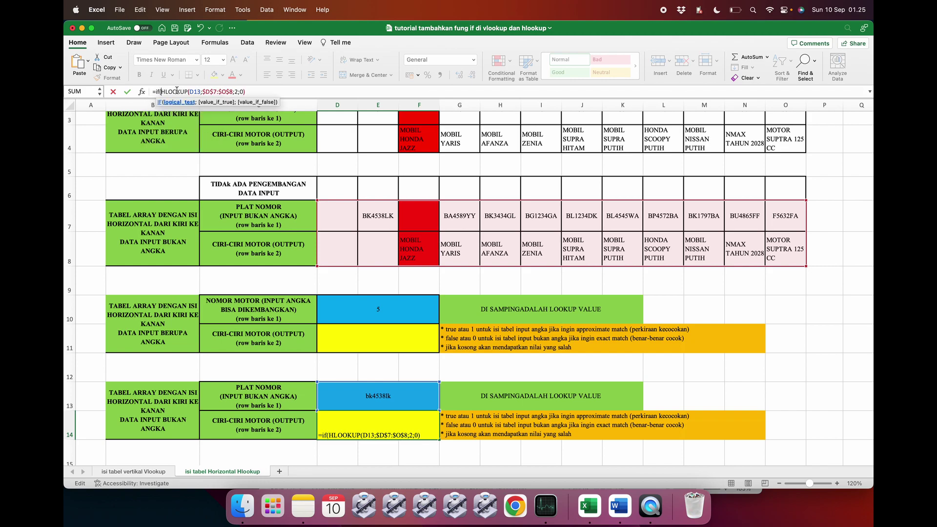
{"action": "left_click", "coordinate": [354, 392]}
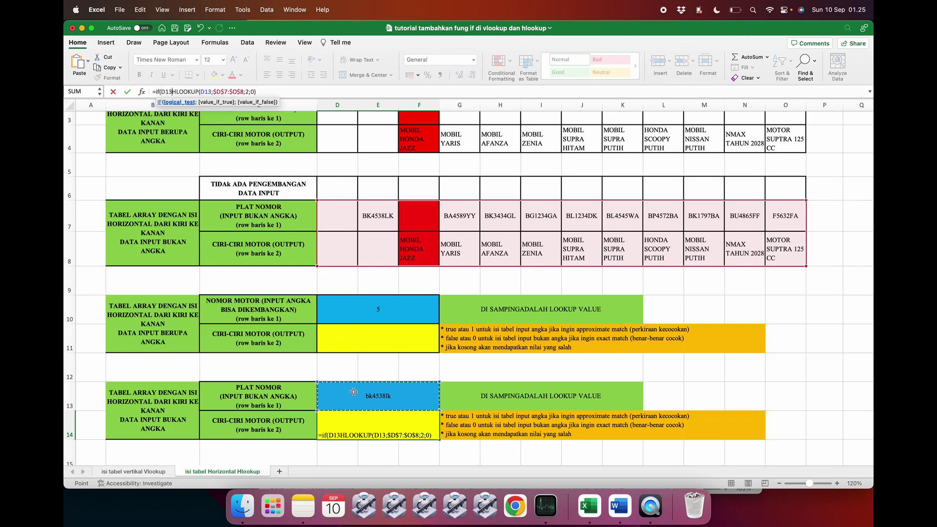
{"action": "type", "text": "=\"\""}
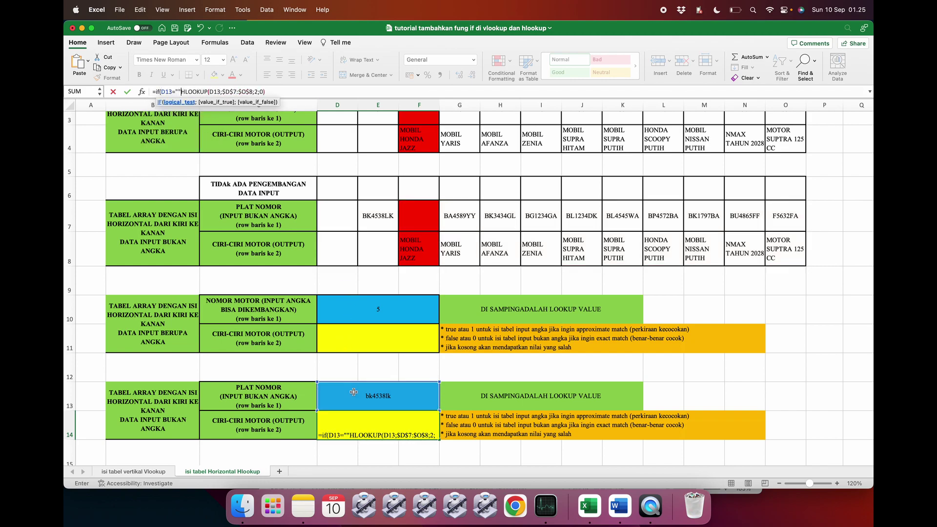
{"action": "type", "text": ";\"\""}
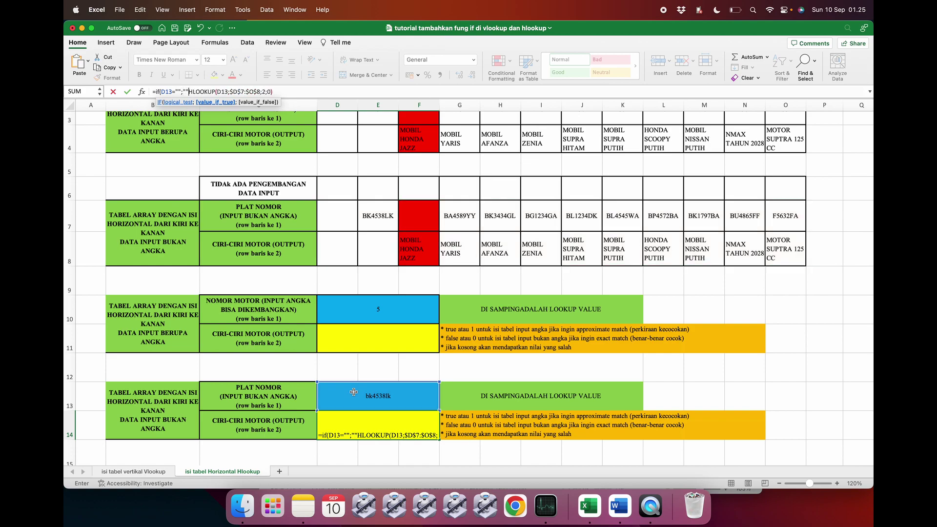
Step: Insert ;if(len()=0;""; before HLOOKUP in D14's plate-number formula as the first IF's false branch
{"action": "type", "text": ";if("}
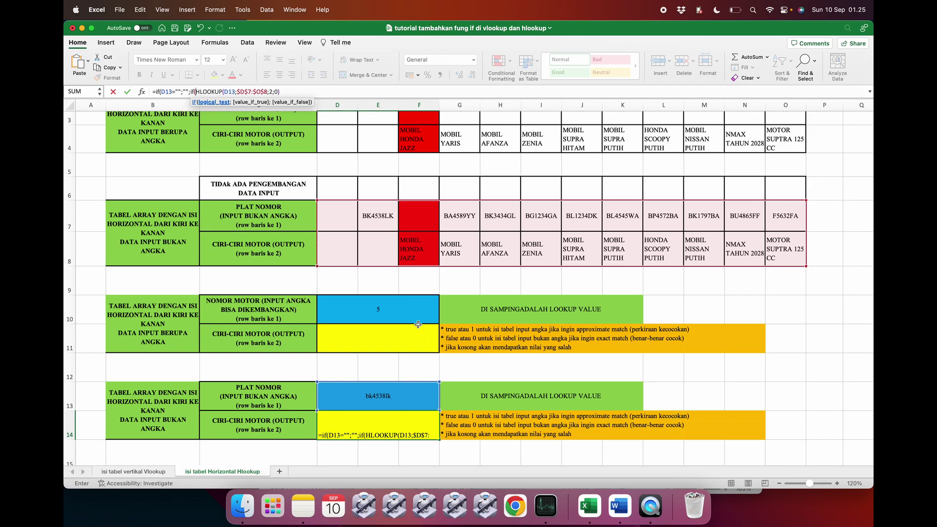
{"action": "type", "text": "len"}
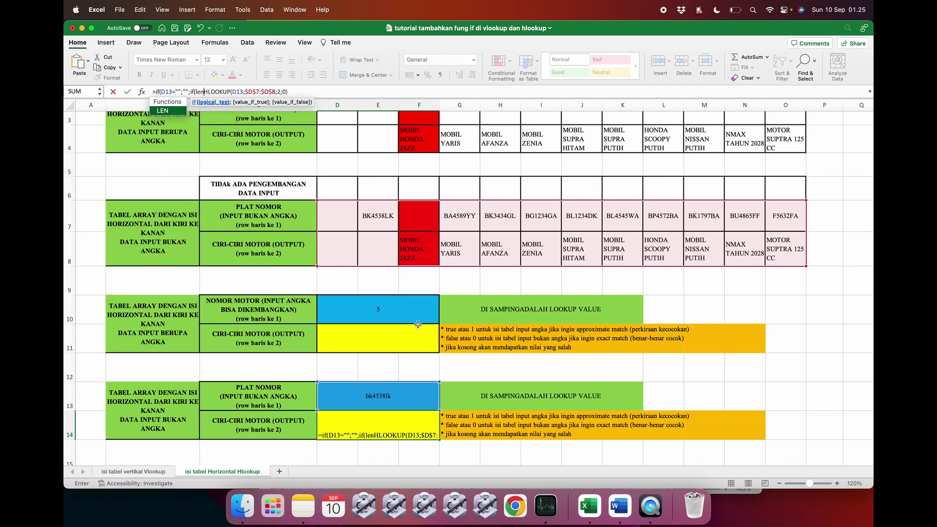
{"action": "type", "text": "()"}
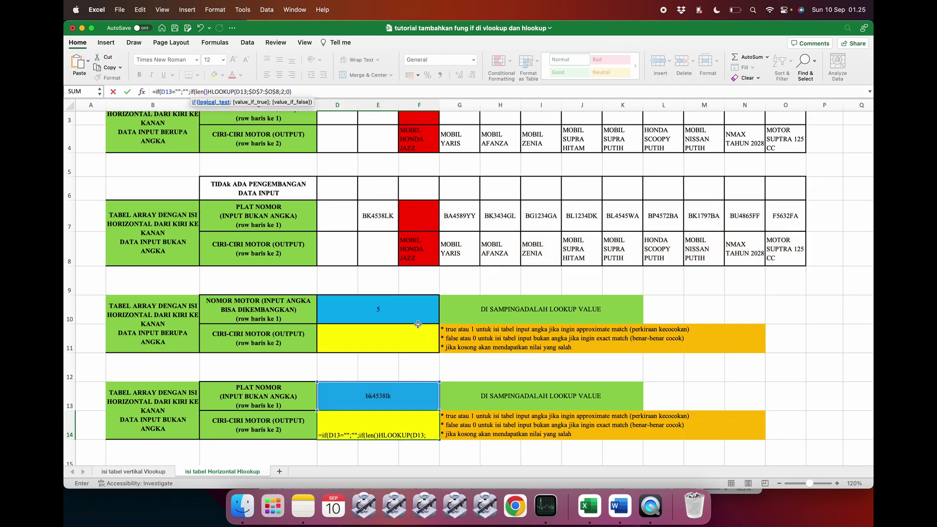
{"action": "type", "text": "=0"}
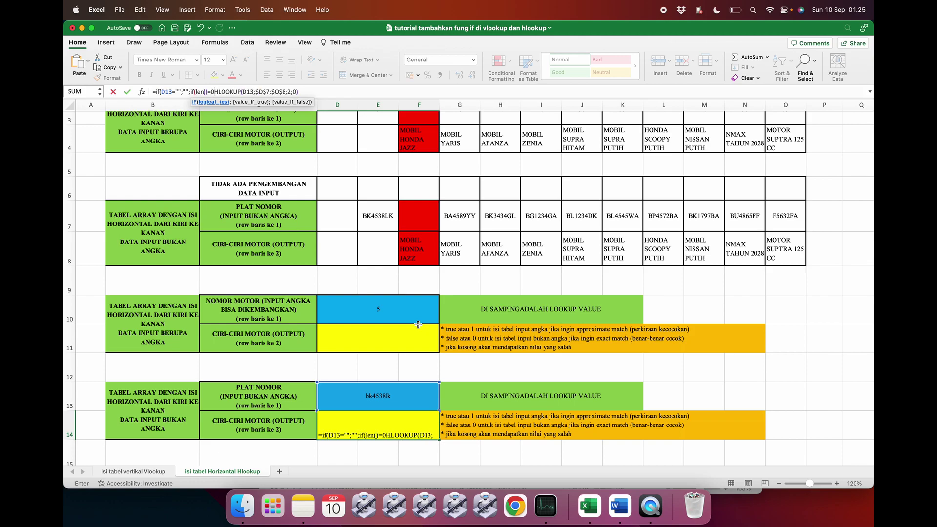
{"action": "type", "text": ";"}
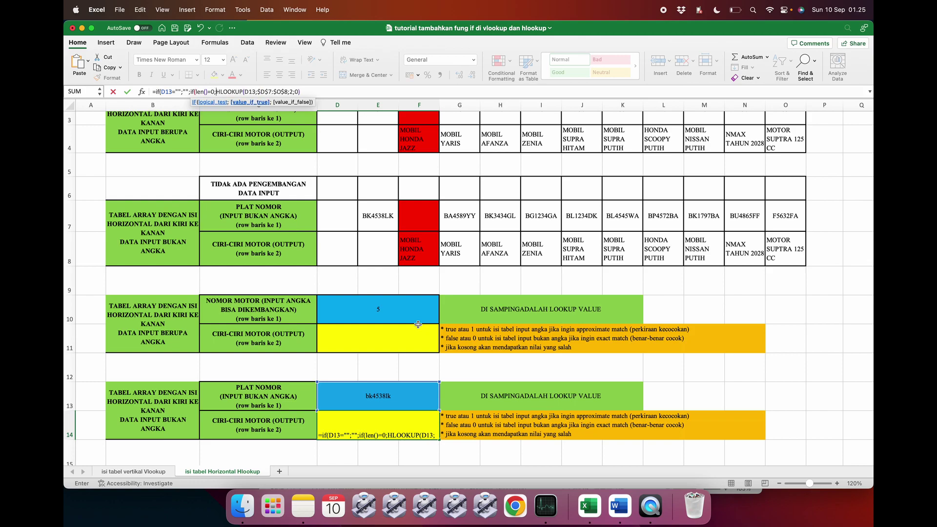
{"action": "type", "text": "\"\""}
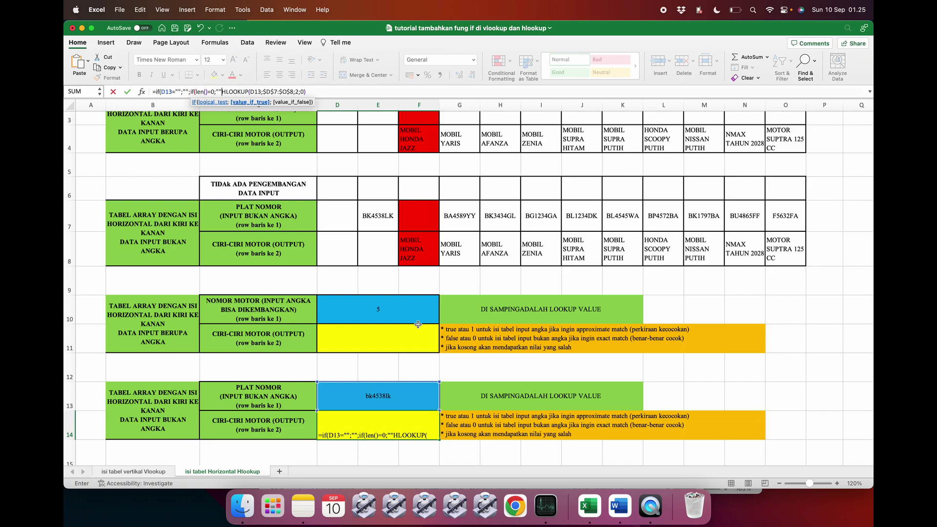
{"action": "type", "text": ";"}
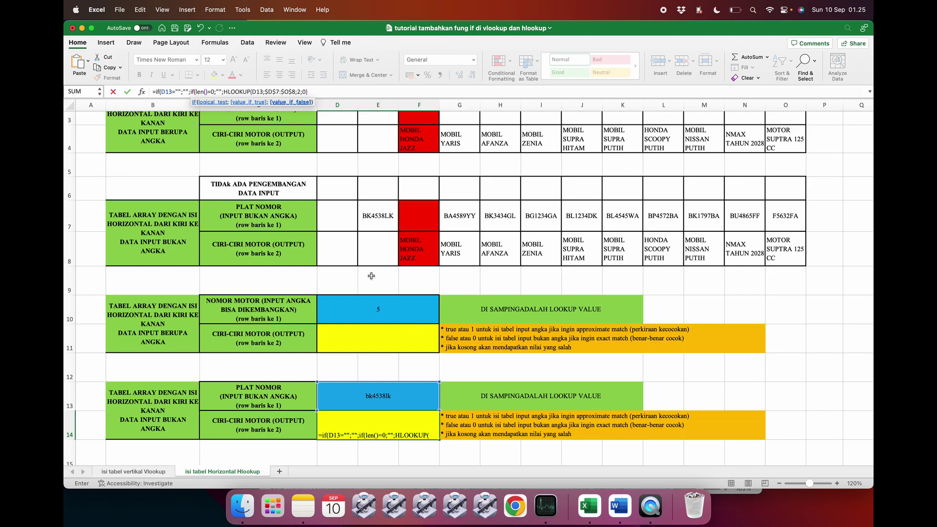
Step: Copy HLOOKUP(D13;$D$7:$O$8;2;0) into D14's LEN function, close both IF functions with )) and commit the formula
{"action": "left_click_drag", "start_coordinate": [308, 92], "coordinate": [223, 91]}
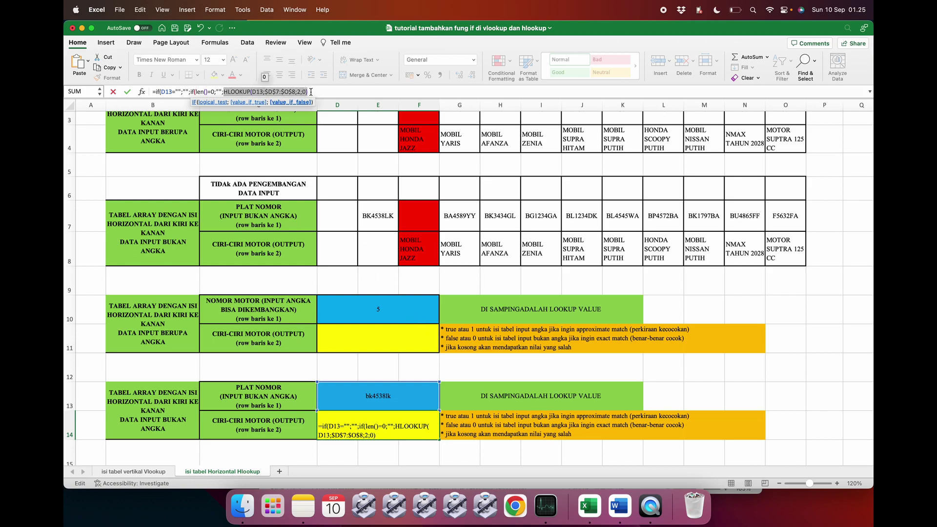
{"action": "key", "text": "super+c"}
{"action": "left_click", "coordinate": [205, 92]}
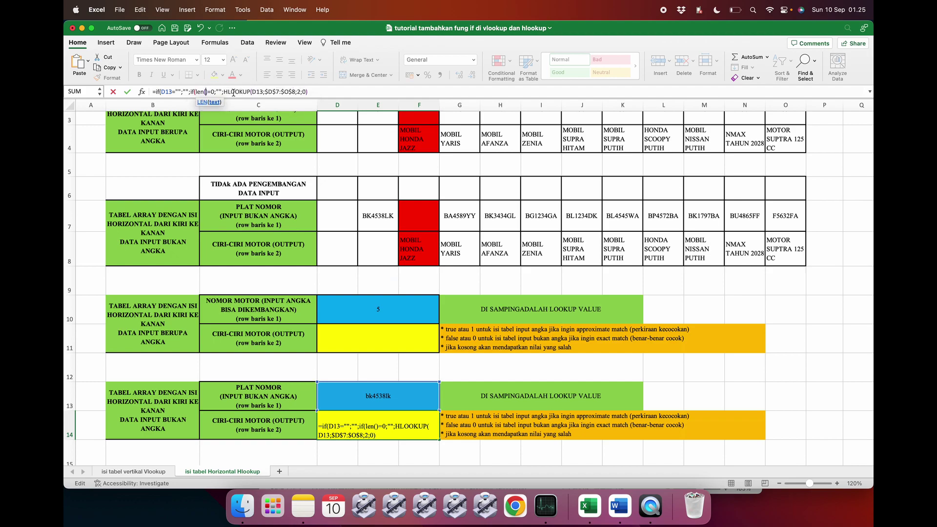
{"action": "key", "text": "super+v"}
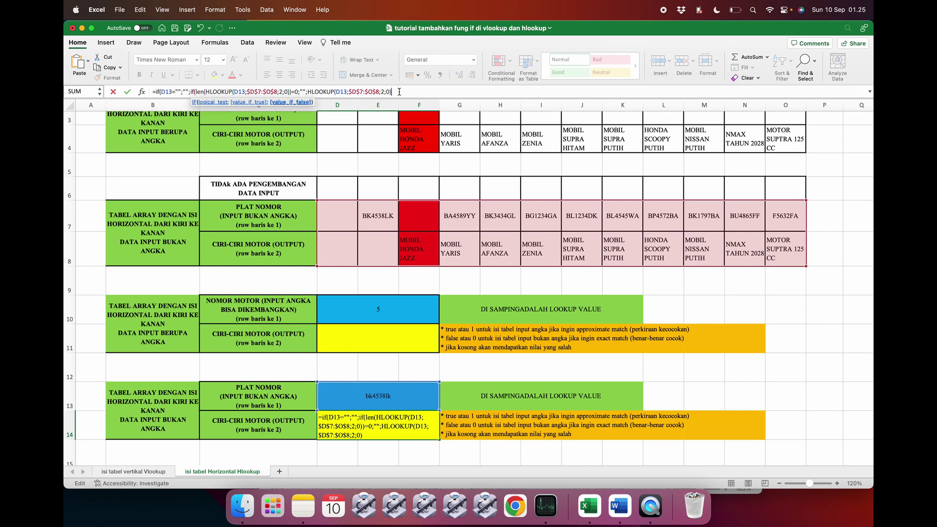
{"action": "type", "text": "))"}
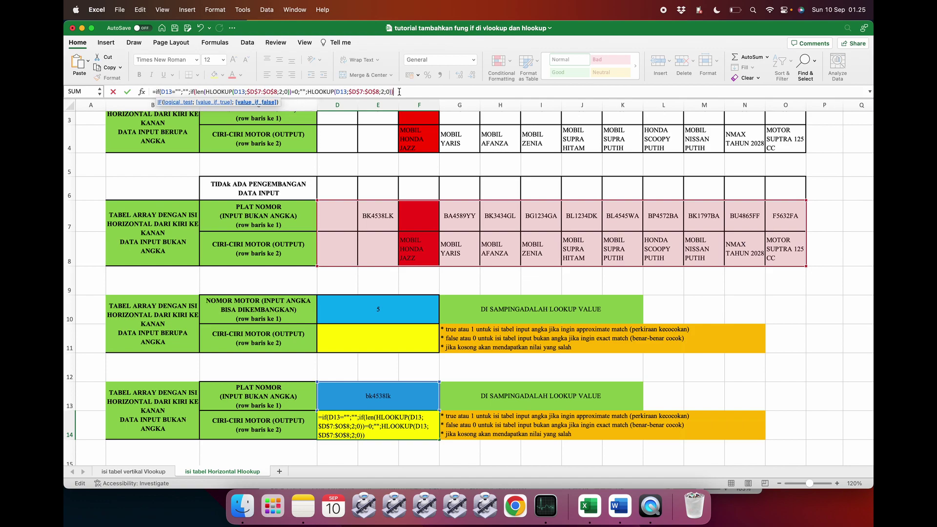
{"action": "key", "text": "Return"}
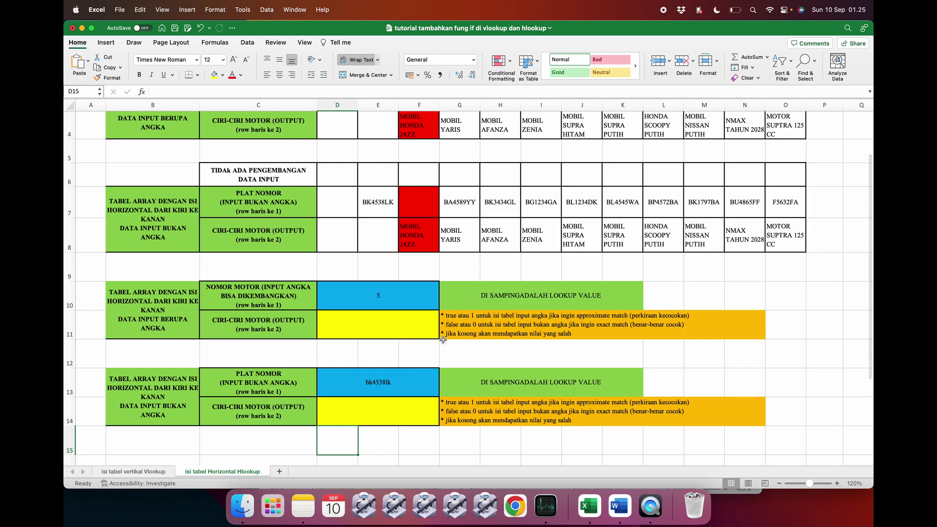
Step: Compare the plate-number lookup with the blank output in E8, and clear D13 to test D14 with an empty input
{"action": "left_click", "coordinate": [402, 363]}
{"action": "scroll", "coordinate": [402, 363], "scroll_direction": "up", "scroll_amount": 1}
{"action": "scroll", "coordinate": [403, 363], "scroll_direction": "up", "scroll_amount": 1}
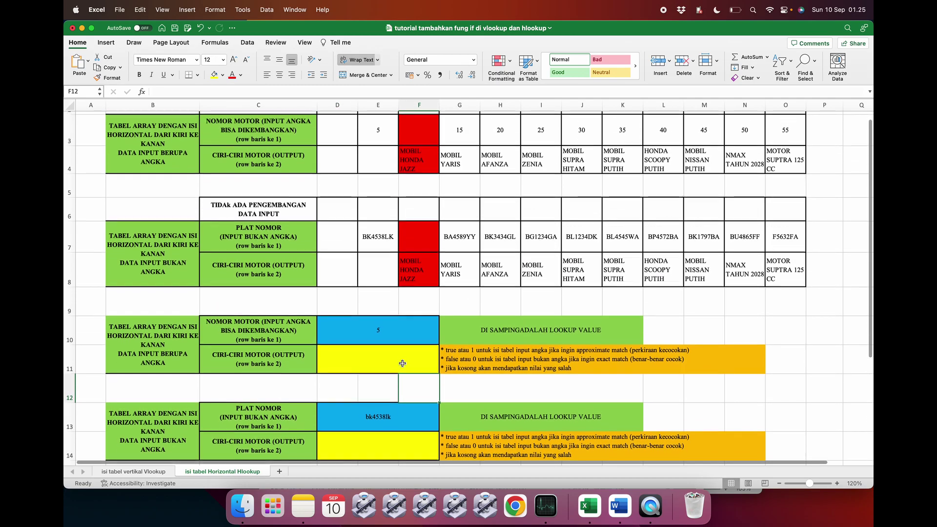
{"action": "left_click", "coordinate": [384, 423]}
{"action": "left_click", "coordinate": [375, 236]}
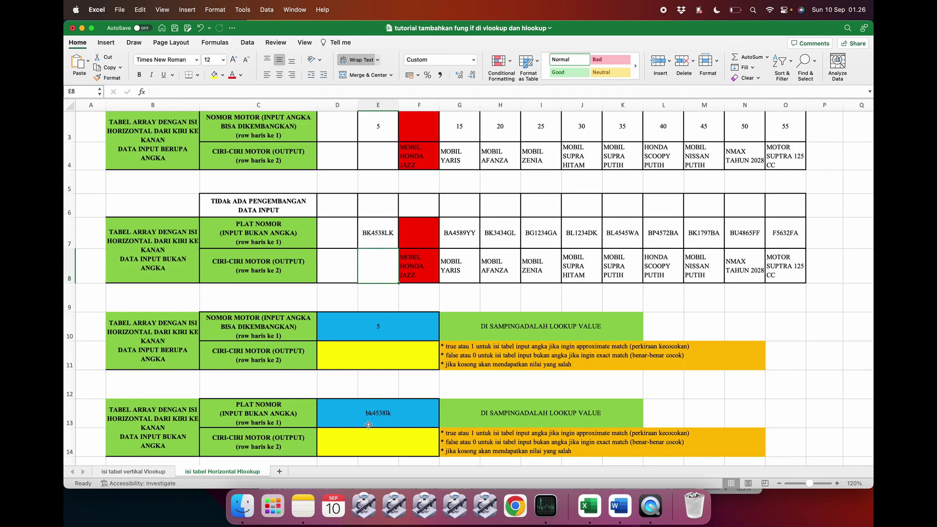
{"action": "left_click", "coordinate": [368, 435]}
{"action": "left_click", "coordinate": [367, 413]}
{"action": "key", "text": "Delete"}
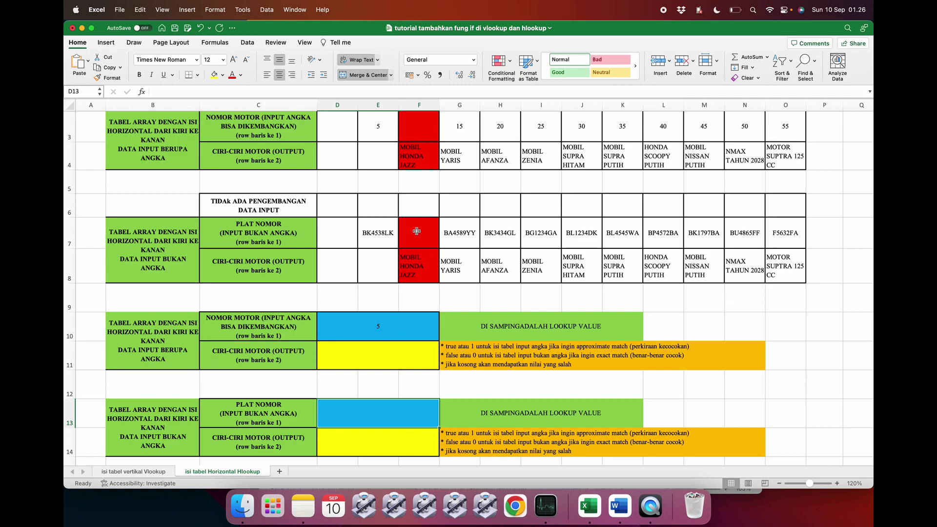
Step: Replace the first IF's empty-text result in D14 with a reference to F8 and commit the formula
{"action": "left_click", "coordinate": [422, 268]}
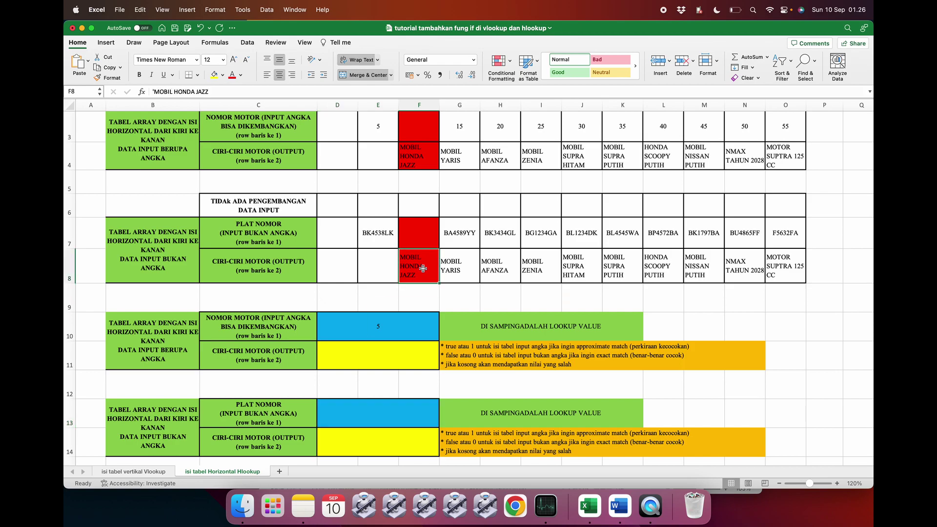
{"action": "left_click", "coordinate": [381, 437]}
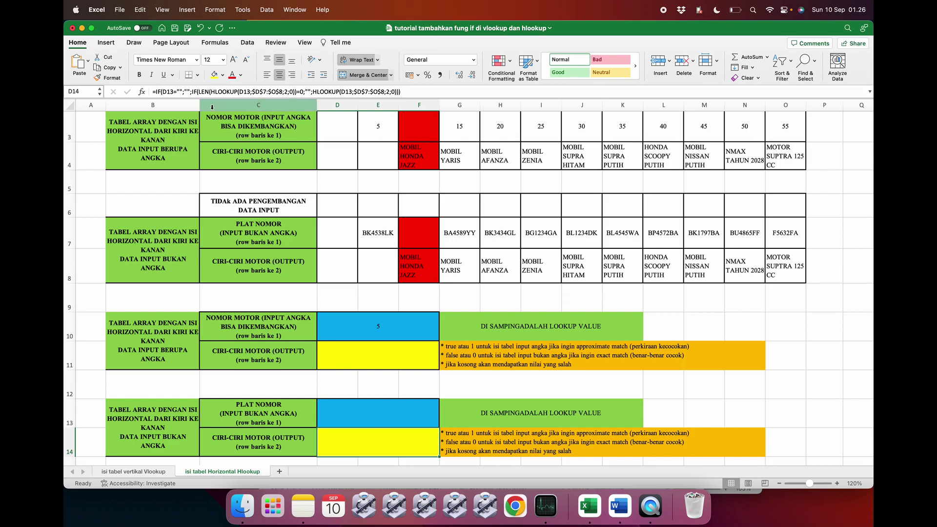
{"action": "left_click", "coordinate": [188, 92]}
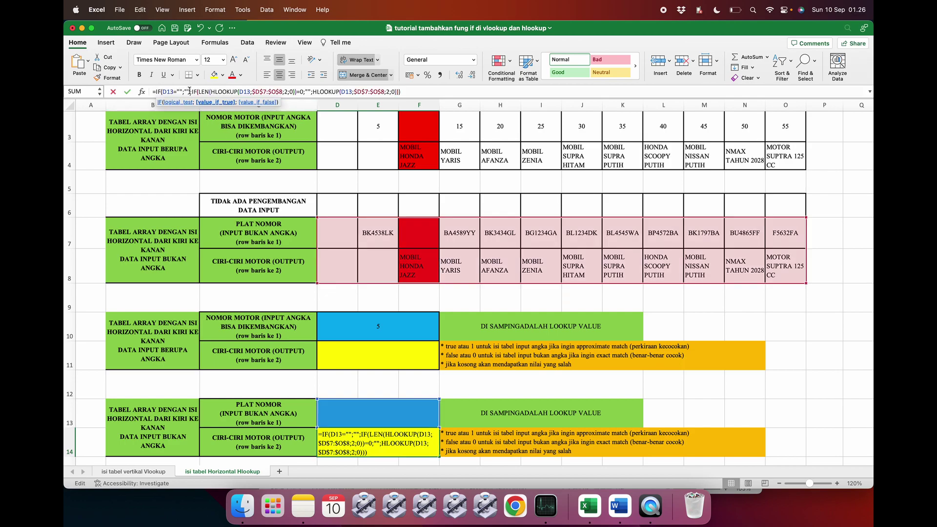
{"action": "key", "text": "BackSpace"}
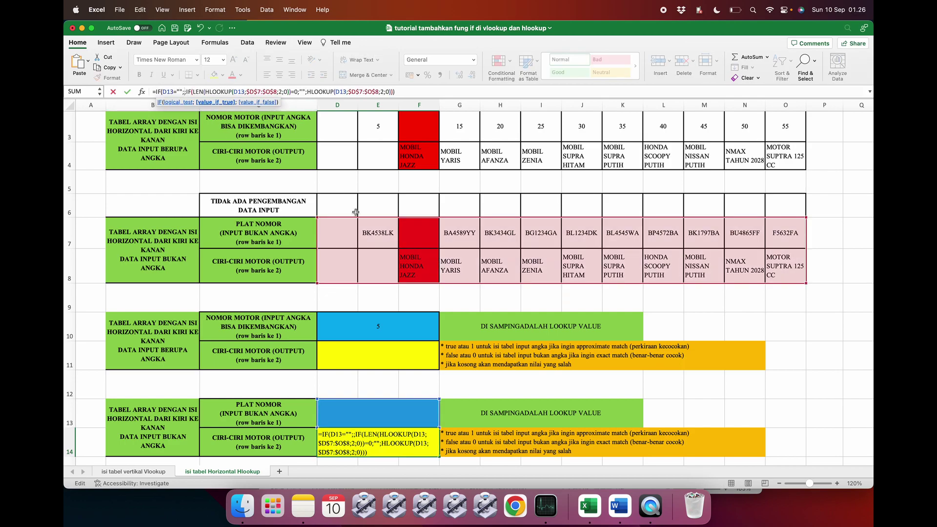
{"action": "left_click", "coordinate": [417, 264]}
{"action": "key", "text": "Return"}
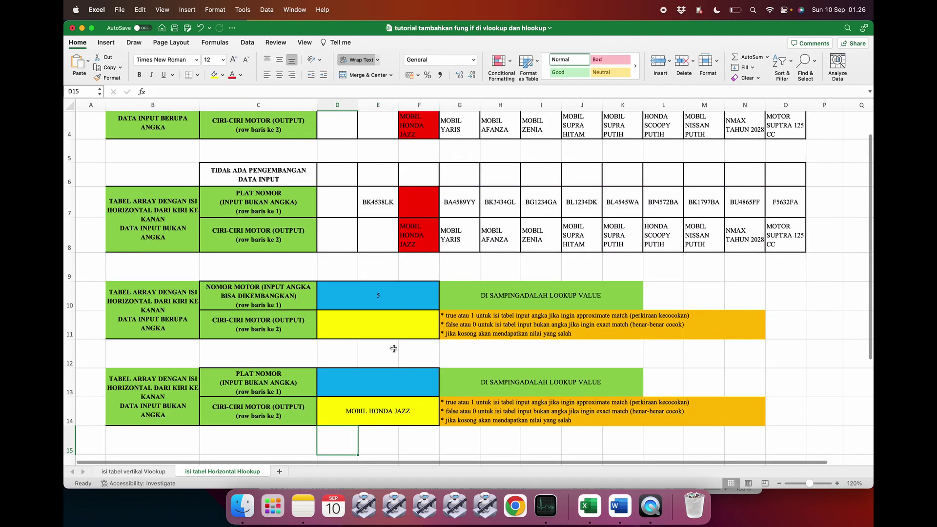
Step: Restore "" in place of the F8 reference in D14's first IF and commit the formula
{"action": "left_click", "coordinate": [386, 420]}
{"action": "left_click", "coordinate": [386, 404]}
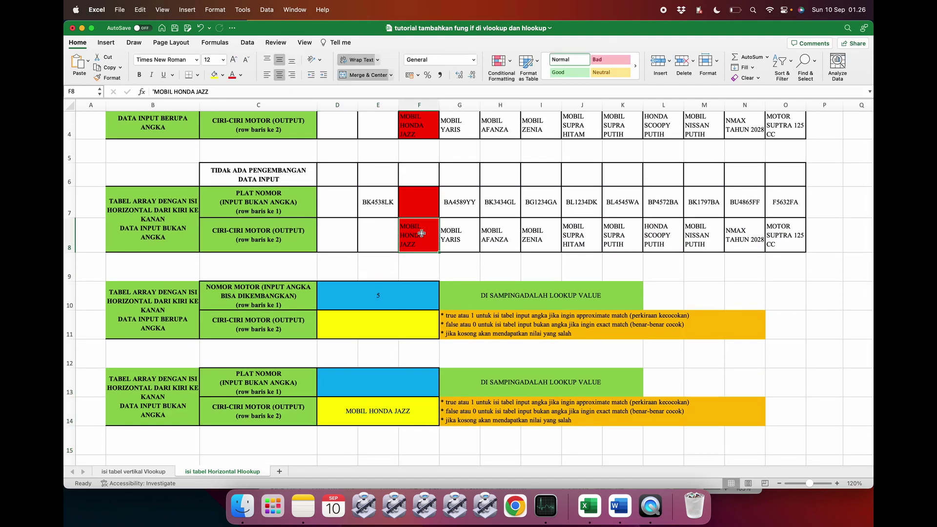
{"action": "left_click", "coordinate": [189, 92]}
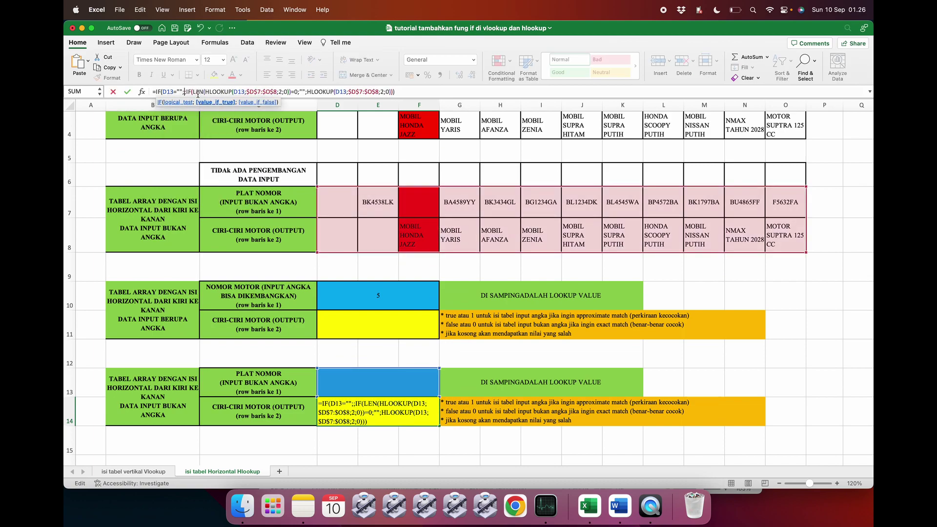
{"action": "key", "text": "Return"}
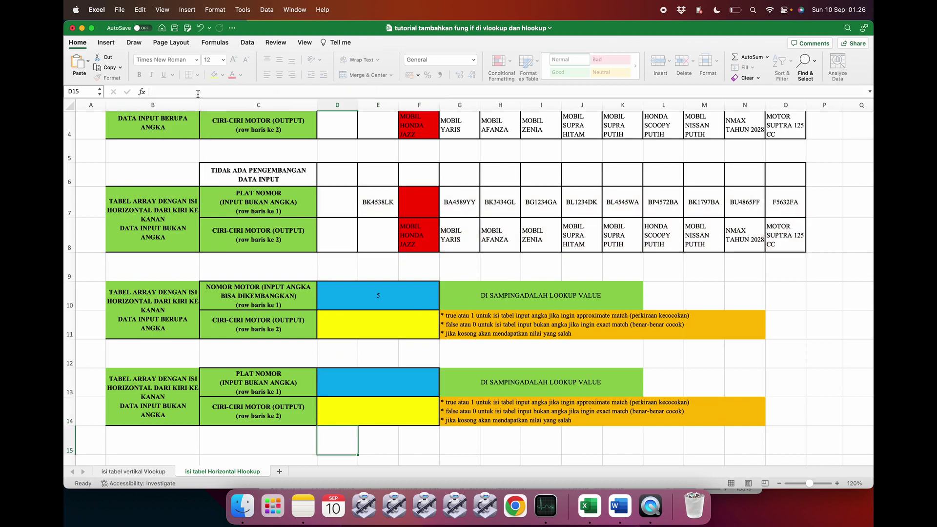
Step: Review the VLOOKUP and HLOOKUP formula examples and notes in the Word document, and return to the Excel workbook
{"action": "left_click", "coordinate": [442, 250]}
{"action": "scroll", "coordinate": [441, 251], "scroll_direction": "up", "scroll_amount": 5}
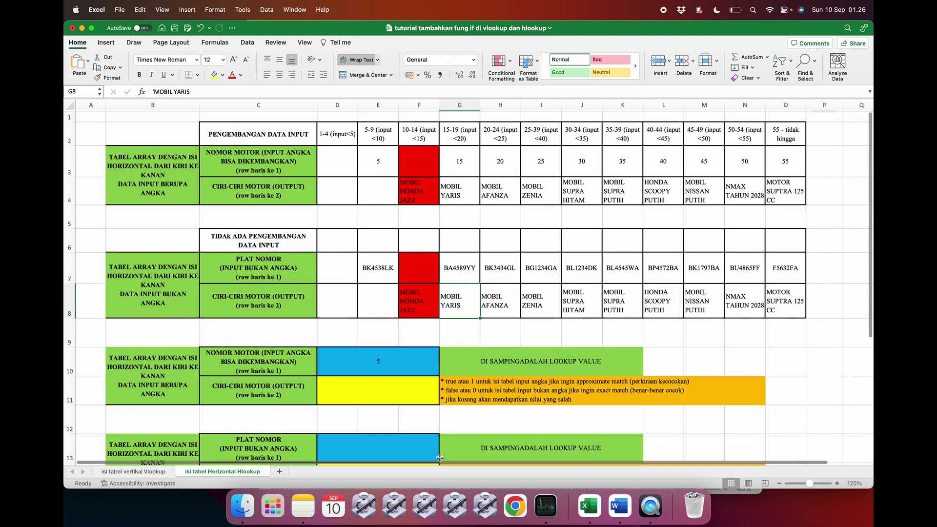
{"action": "left_click", "coordinate": [617, 509]}
{"action": "left_click", "coordinate": [570, 362]}
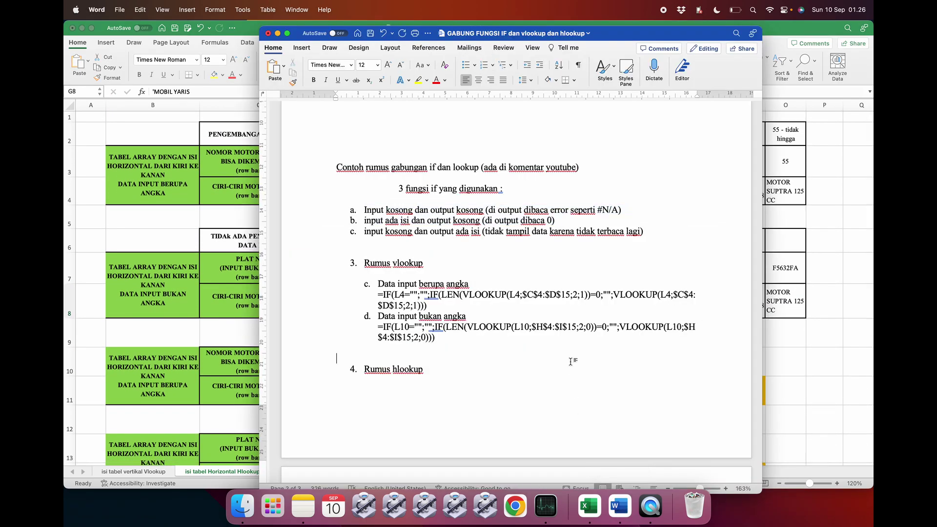
{"action": "scroll", "coordinate": [570, 362], "scroll_direction": "down", "scroll_amount": 10}
{"action": "scroll", "coordinate": [571, 361], "scroll_direction": "up", "scroll_amount": 15}
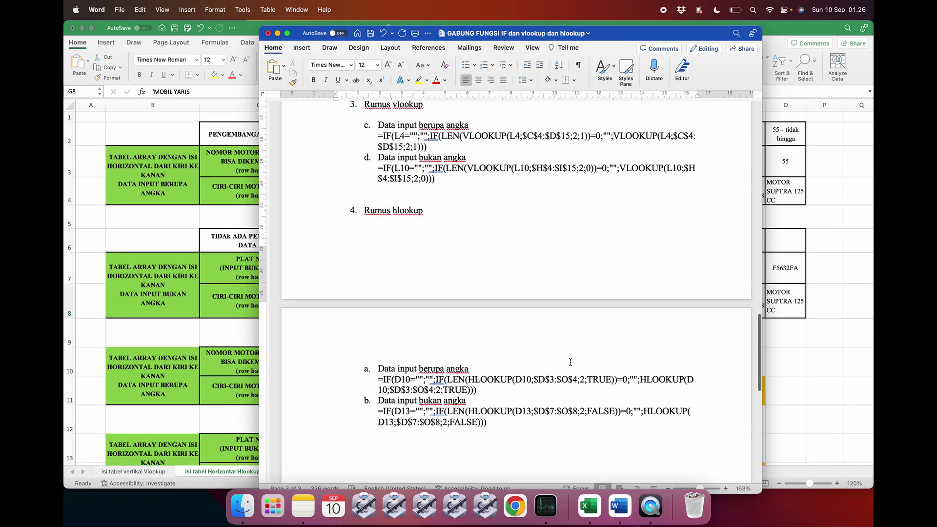
{"action": "scroll", "coordinate": [571, 362], "scroll_direction": "up", "scroll_amount": 2}
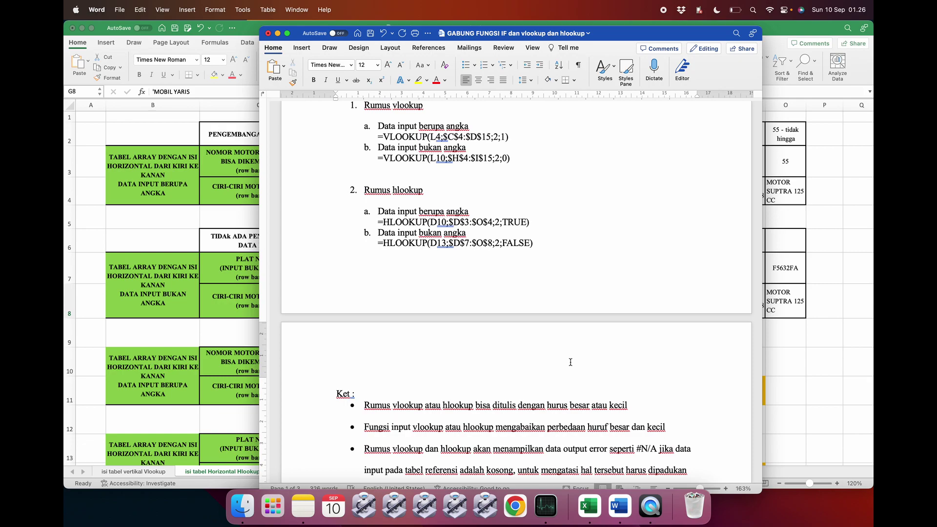
{"action": "left_click", "coordinate": [210, 221]}
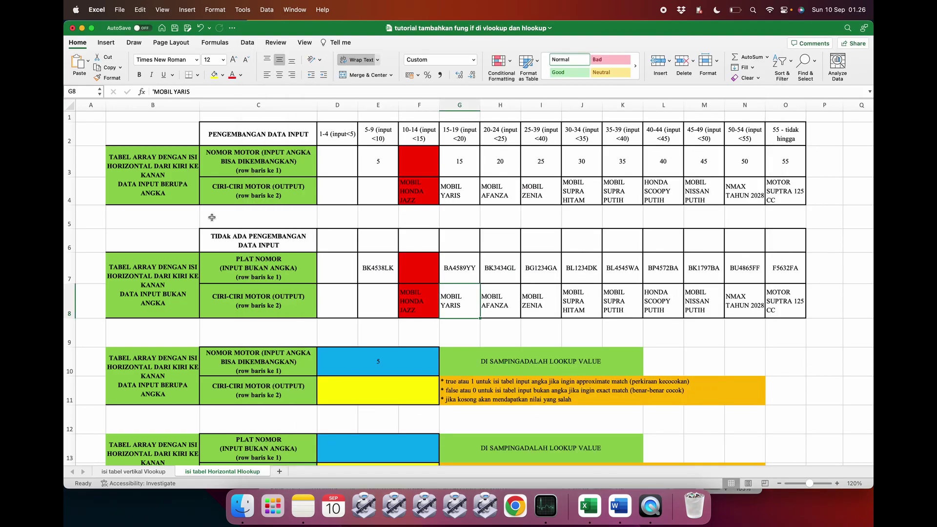